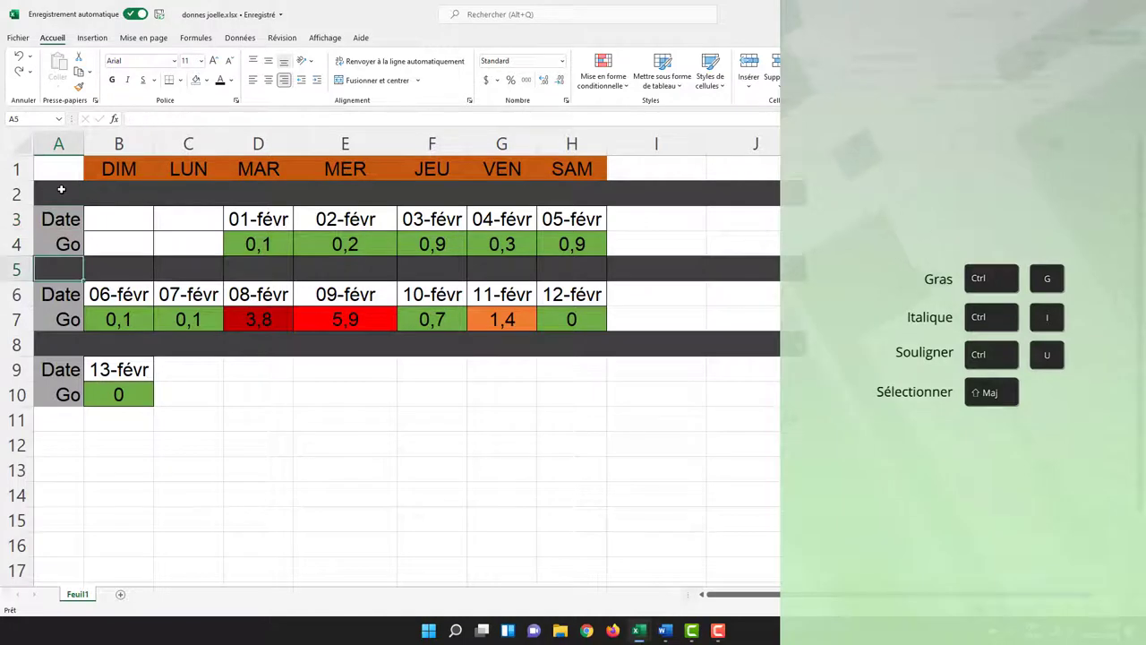
Make the Date labels in A3, A6 and A9 bold.
key(ctrl+g)
key(Down)
key(Down)
key(Down)
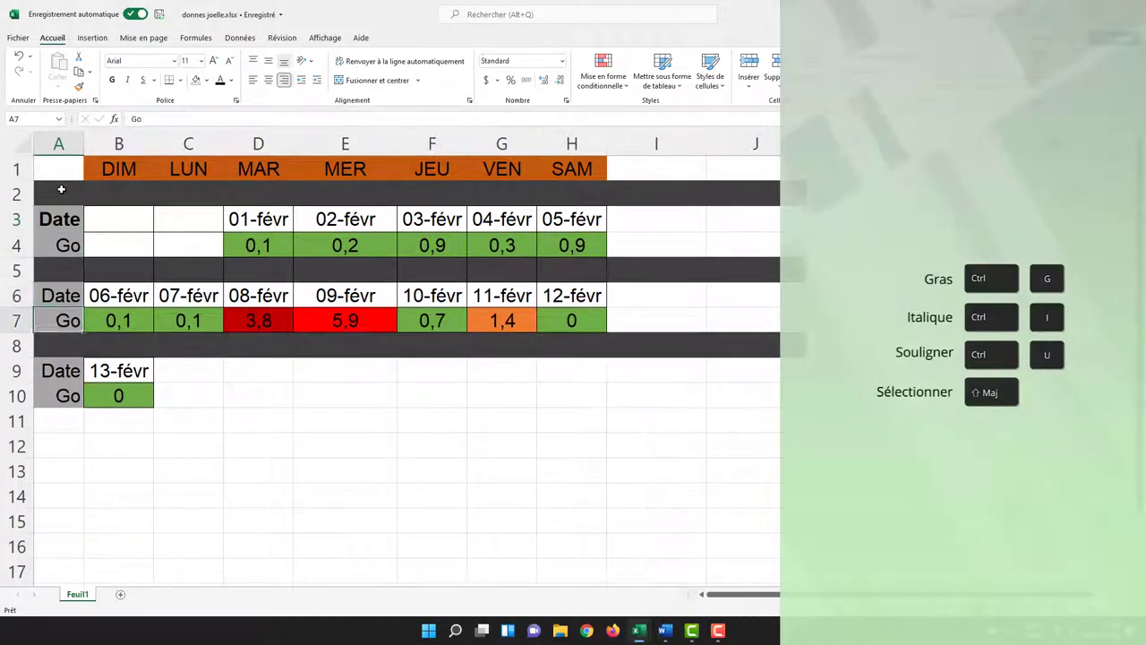
key(ctrl+g)
key(Down)
key(Down)
key(Down)
key(ctrl+g)
Make the Go labels in A10, A7 and A4 italic.
key(Down)
key(ctrl+i)
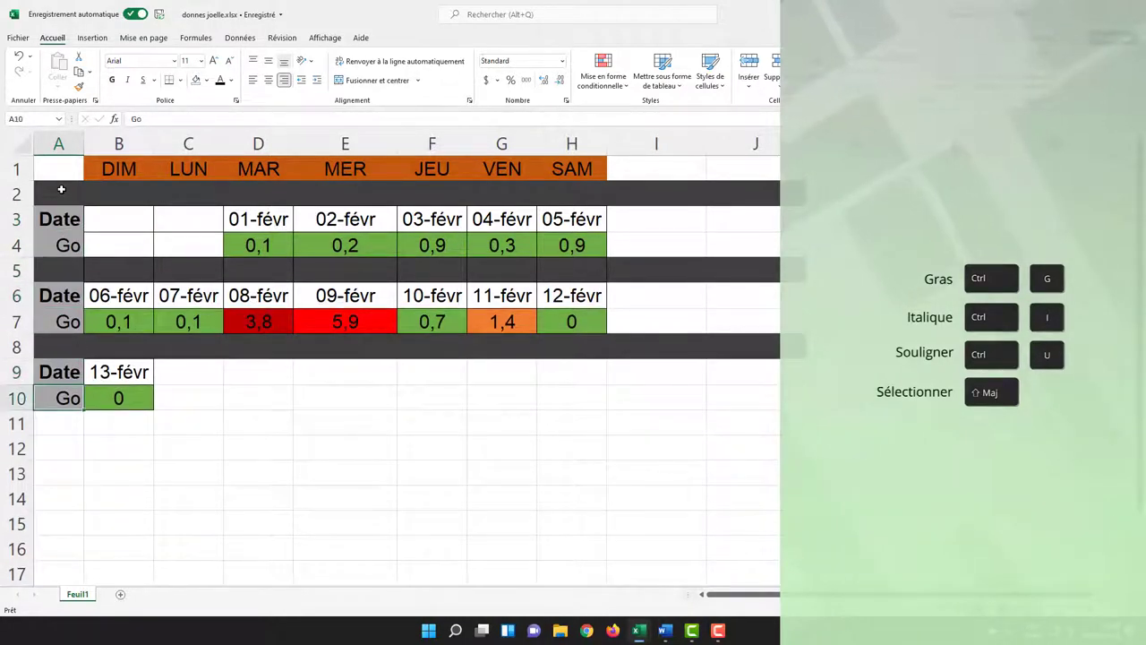
key(Up)
key(Up)
key(Up)
key(ctrl+i)
key(Up)
key(Up)
key(Up)
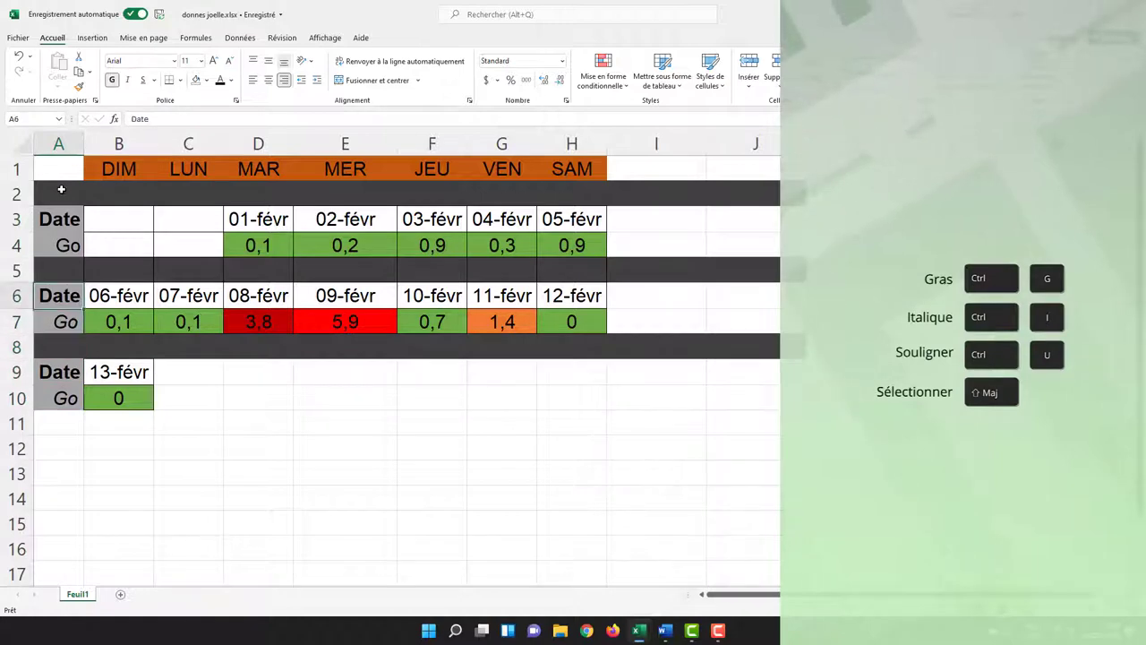
key(ctrl+i)
Underline the row 3 dates 01-févr through 05-févr (D3:H3).
key(Right)
key(Right)
key(Up)
key(Right)
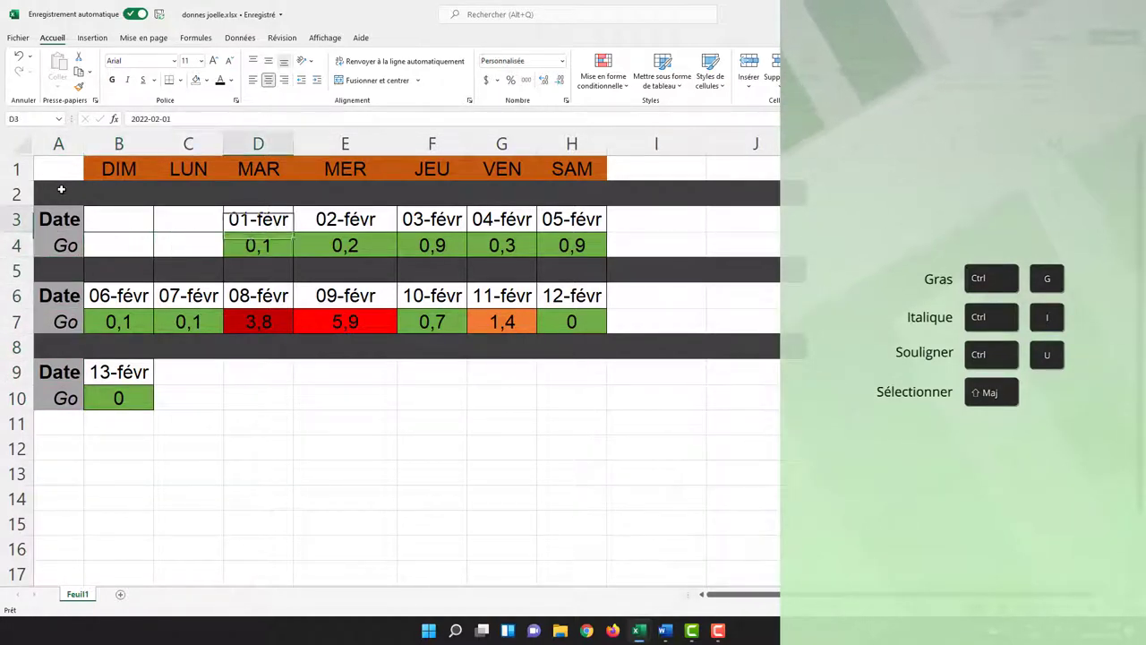
key(shift+Right)
key(shift+Right)
key(shift+Right)
key(shift+Right)
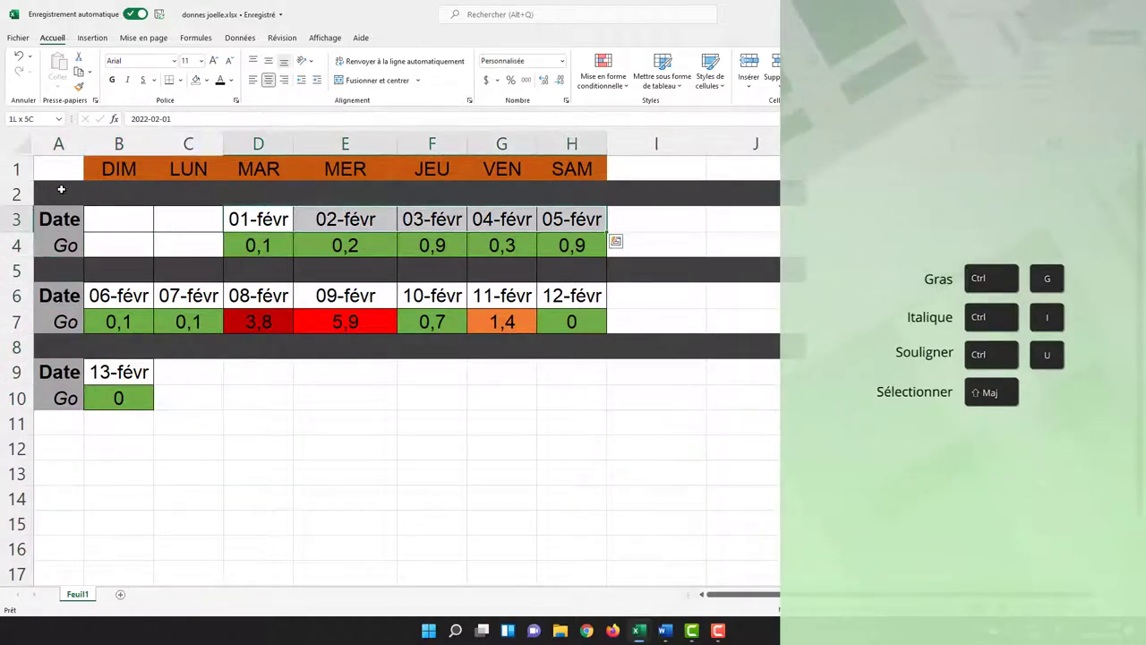
key(ctrl+u)
key(Down)
key(Down)
key(Down)
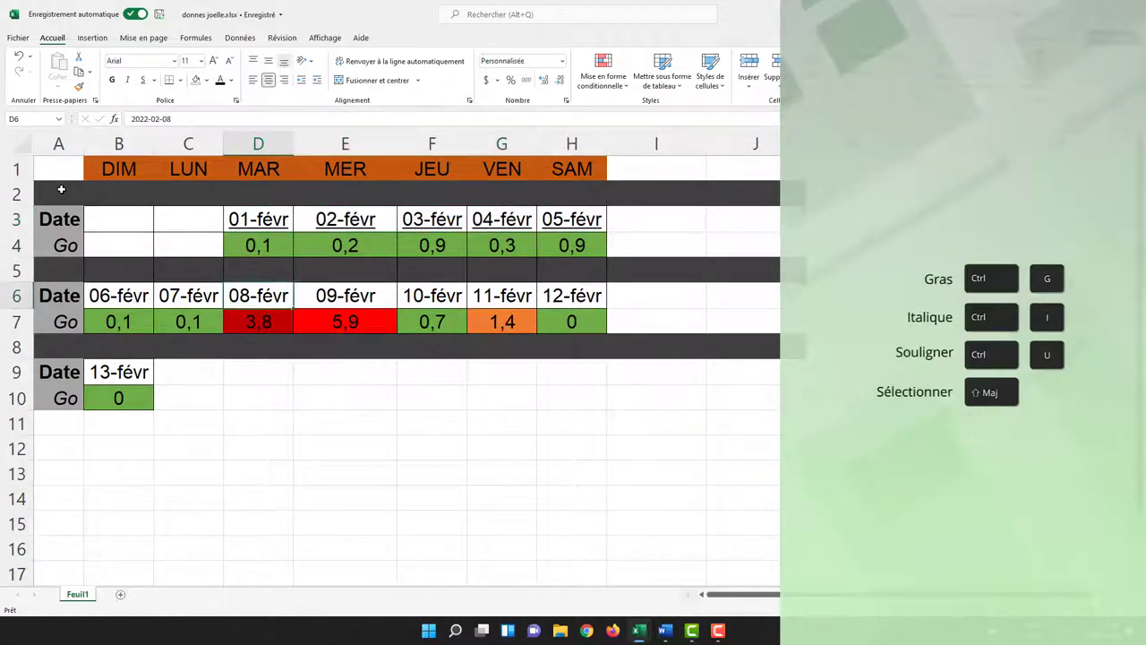
key(Left)
key(Left)
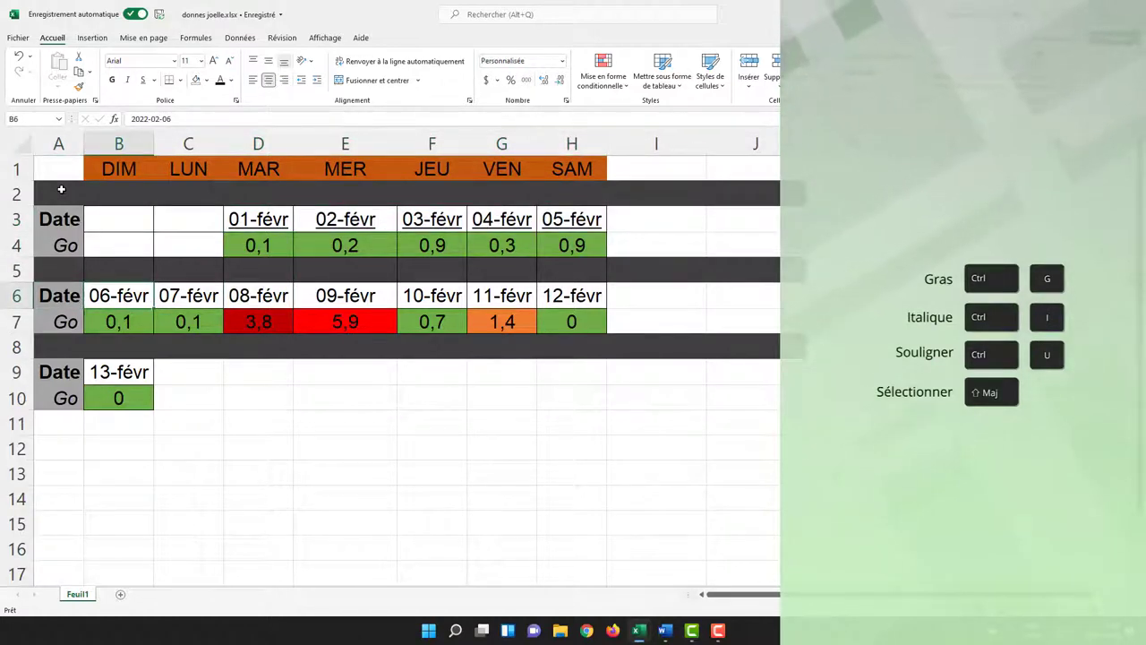
key(shift+Right)
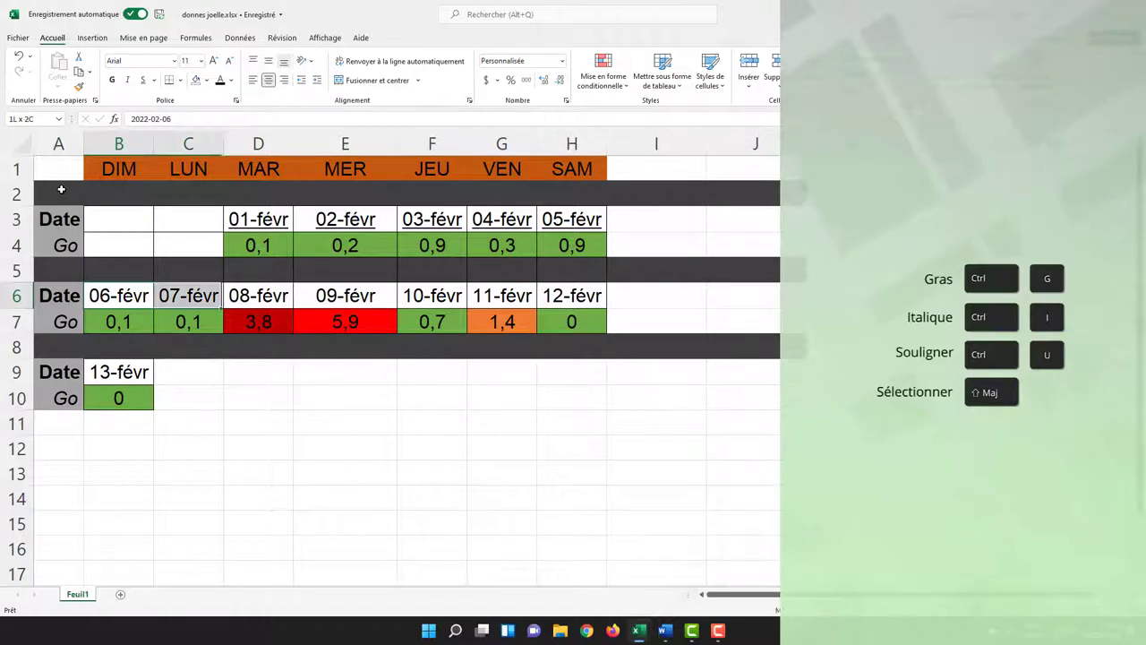
key(shift+Right)
key(shift+Right)
key(shift+Right)
key(shift+Right)
key(shift+Right)
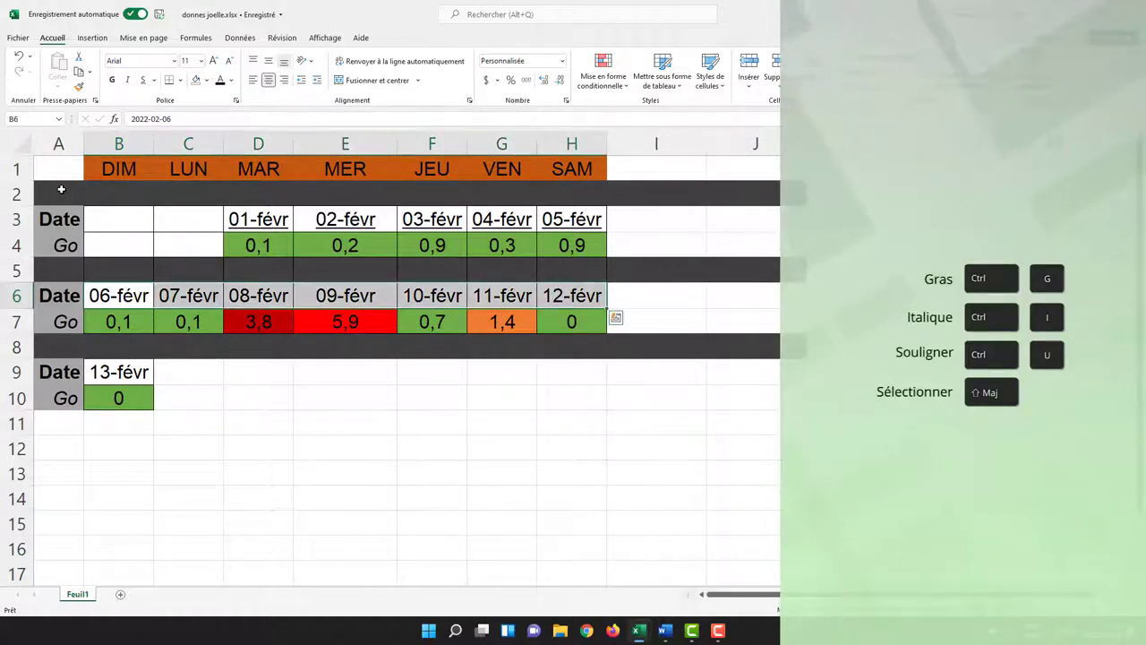
click(17, 219)
click(118, 269)
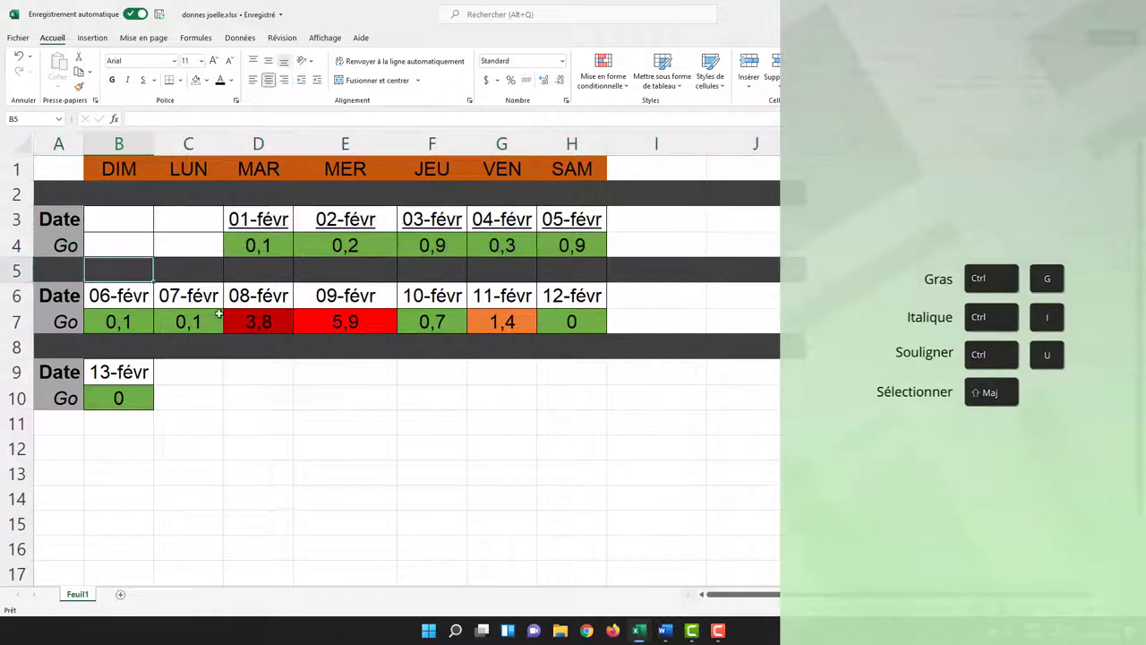
drag(553, 272, 352, 418)
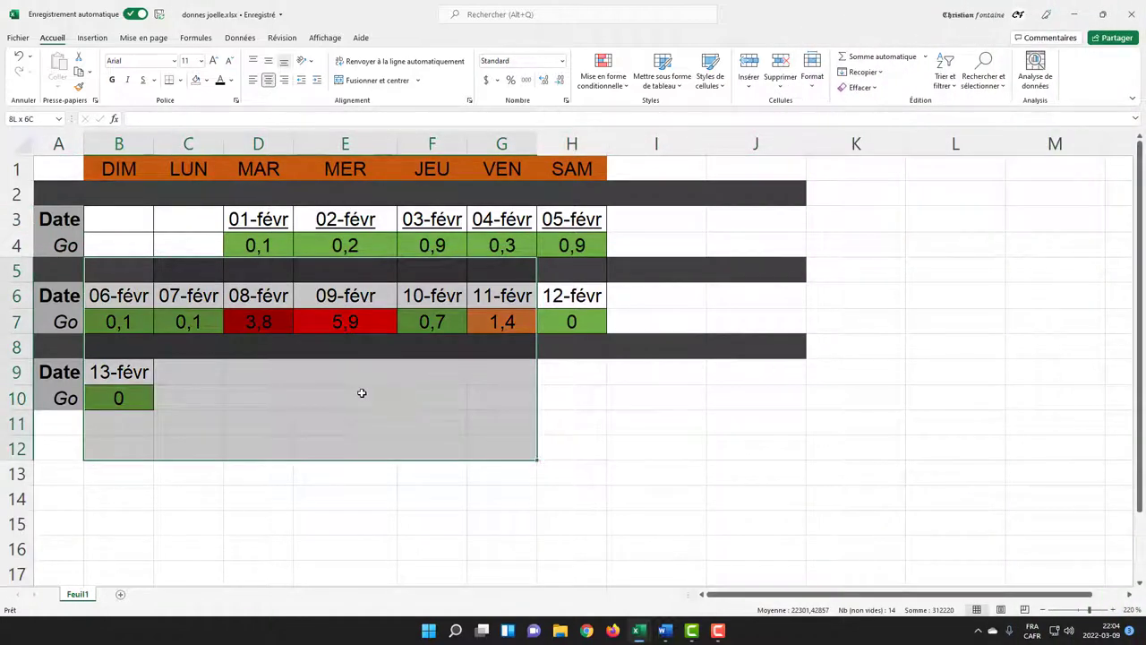
drag(362, 393, 653, 437)
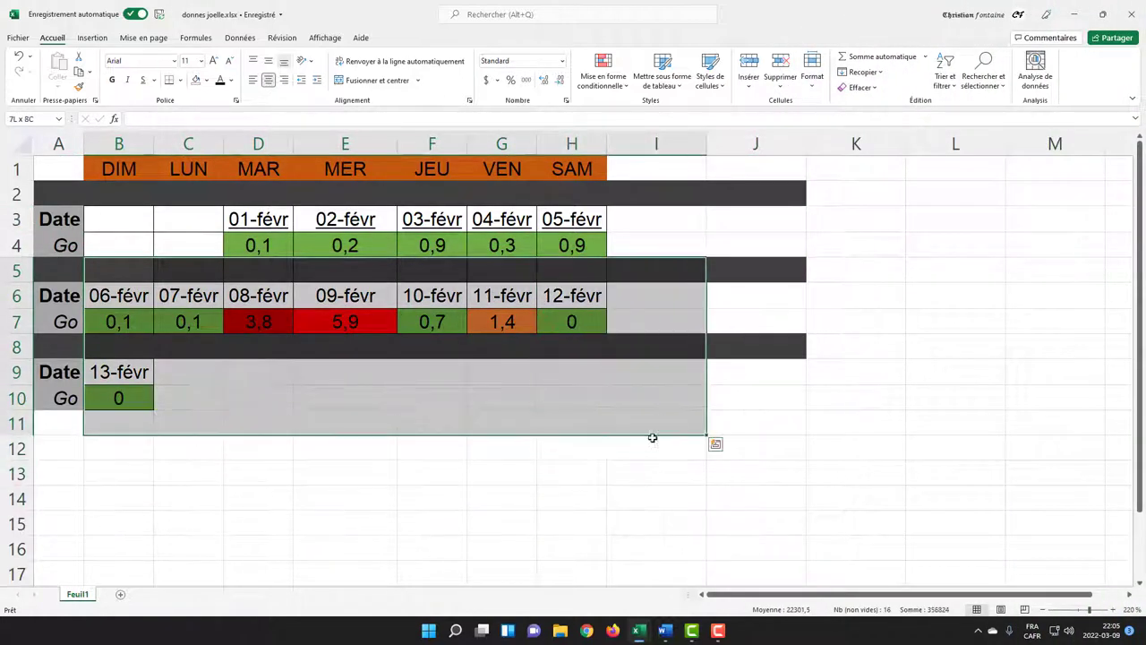
click(437, 490)
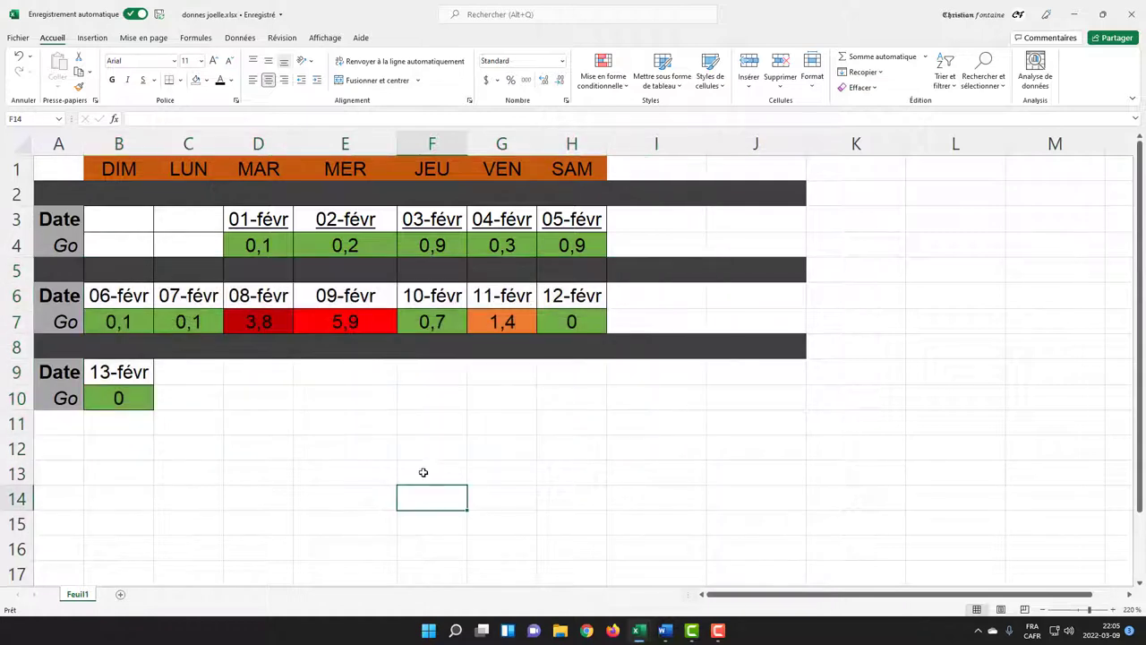
click(255, 401)
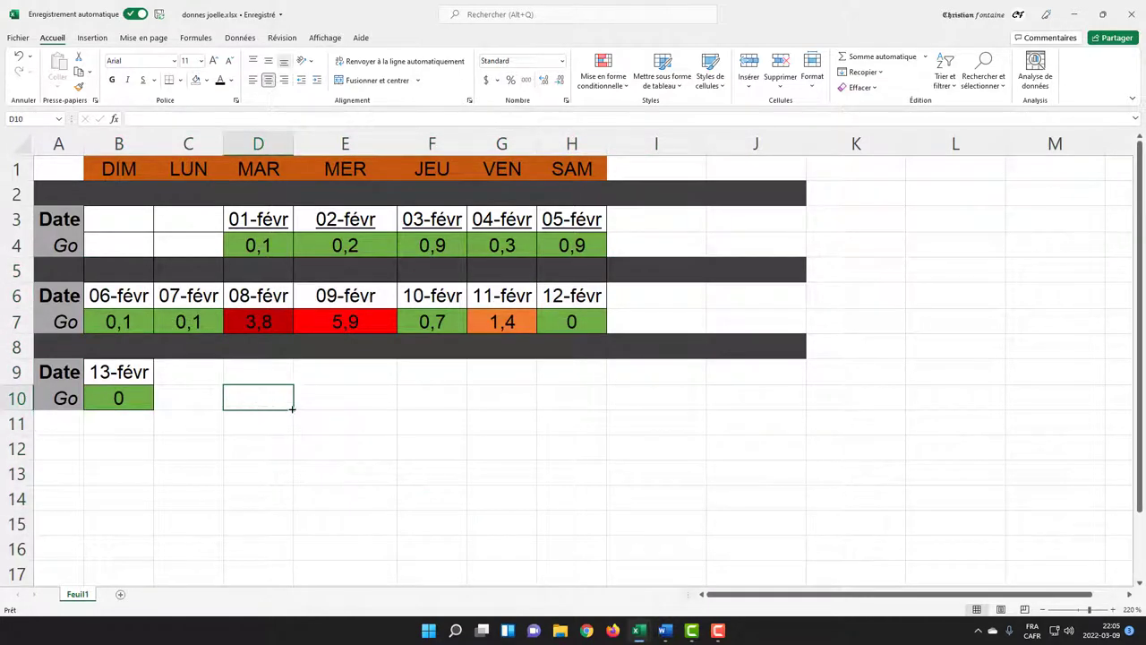
ctrl+click(444, 395)
ctrl+click(522, 402)
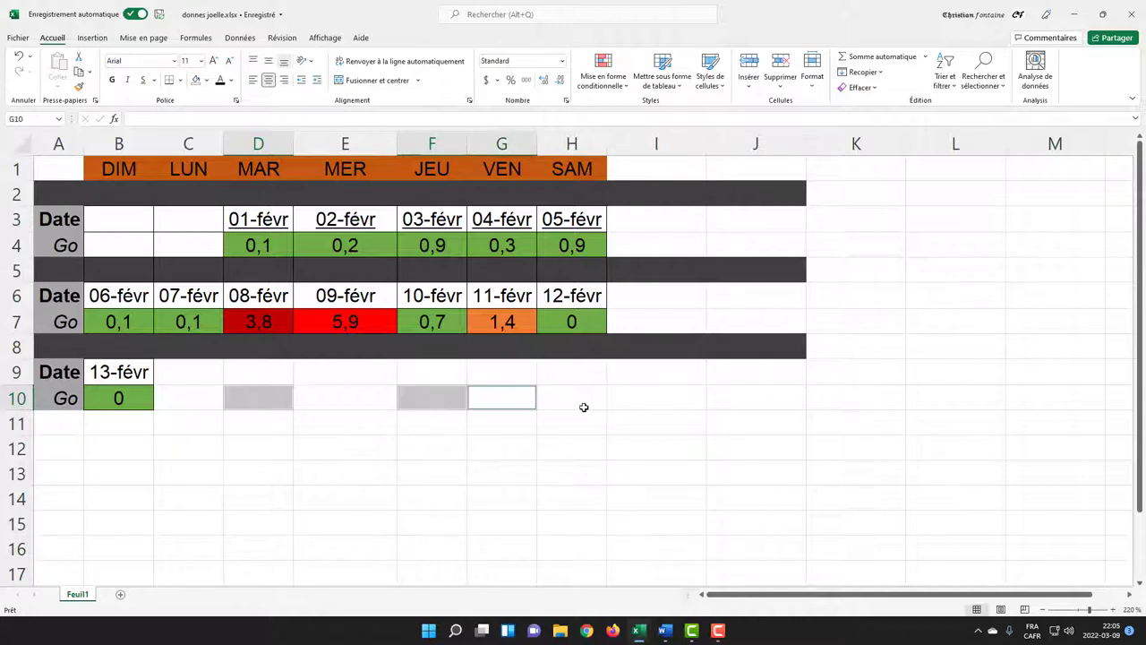
ctrl+click(583, 404)
ctrl+click(456, 479)
ctrl+click(299, 459)
ctrl+click(249, 473)
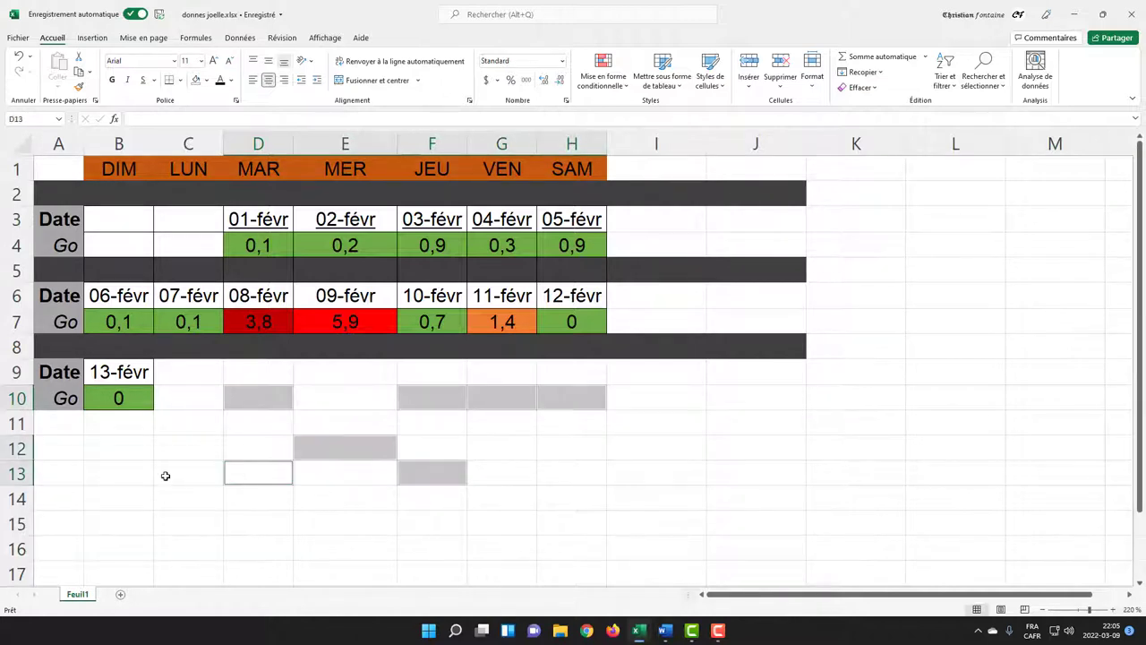
ctrl+click(165, 476)
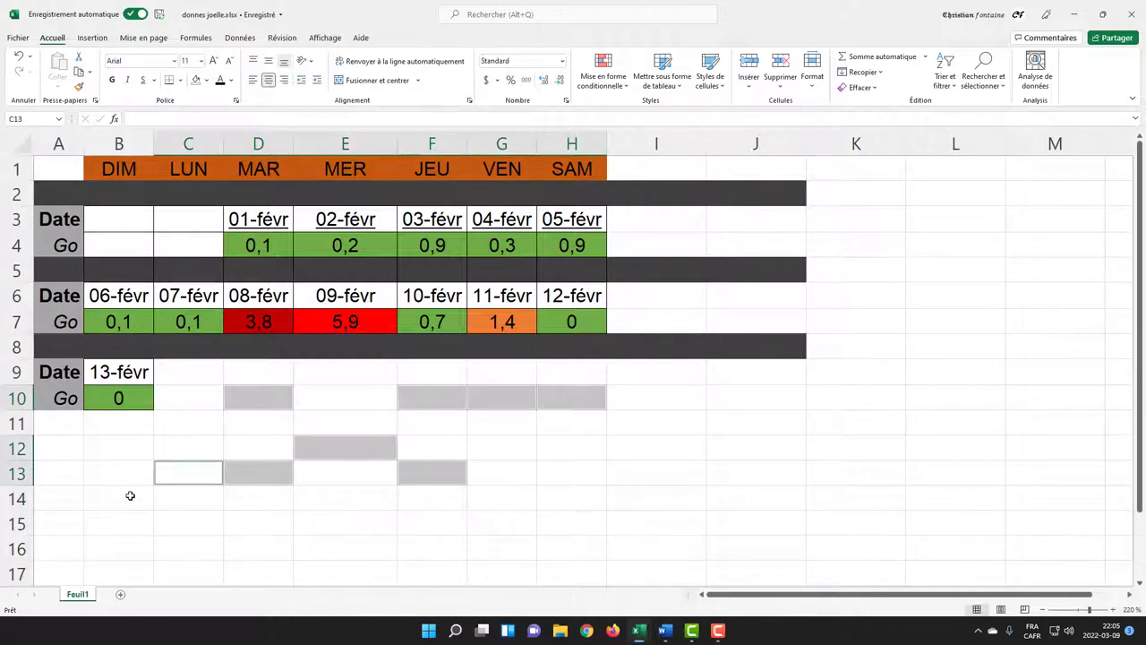
click(49, 166)
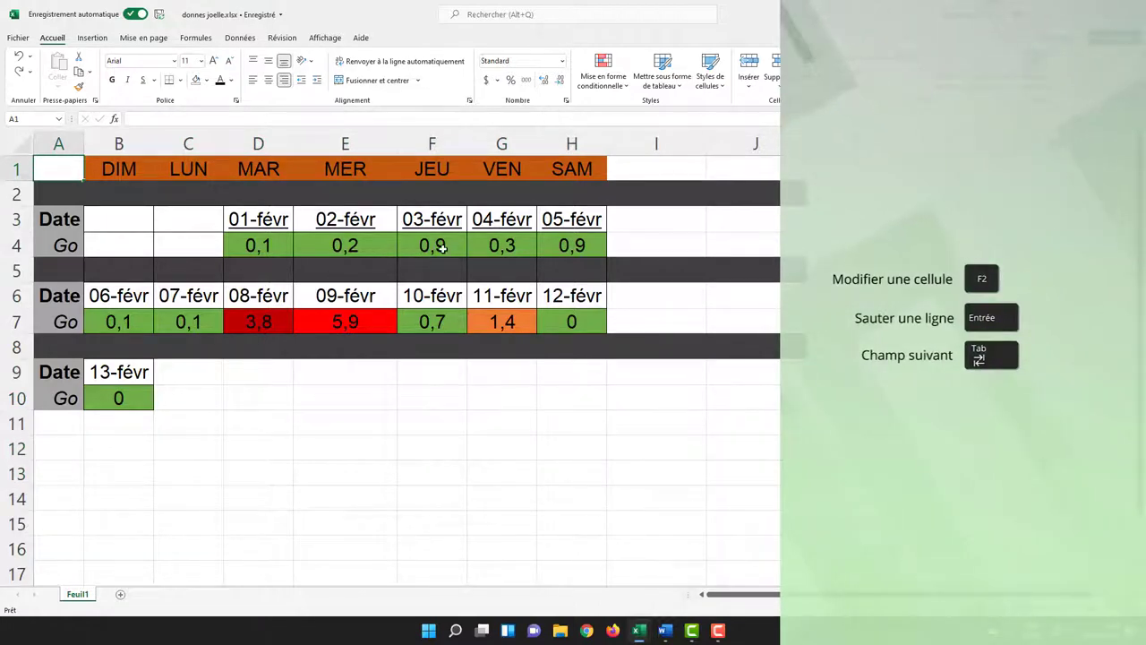
Change the 03-févr value in F4 to 0,91.
click(433, 244)
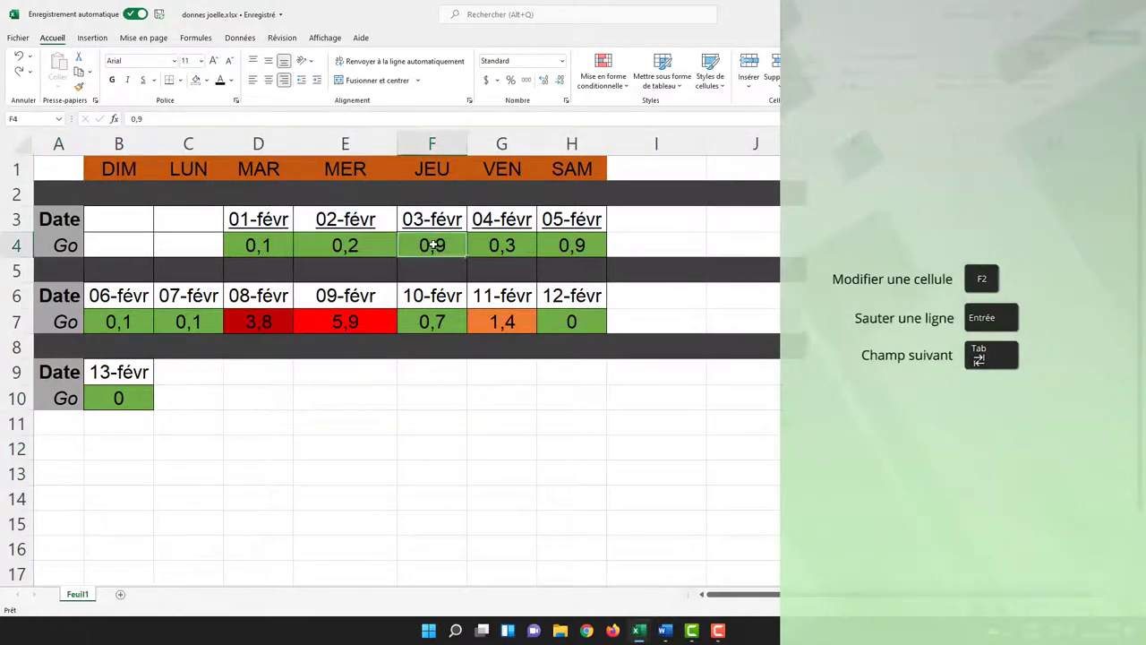
click(153, 119)
text(1)
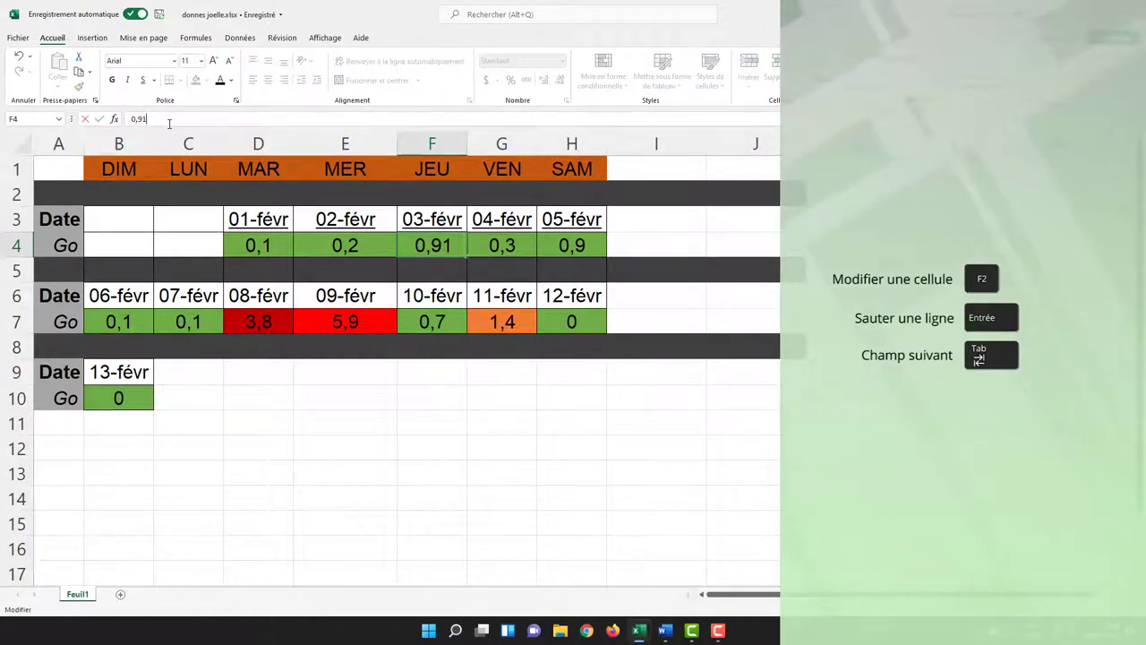
click(320, 254)
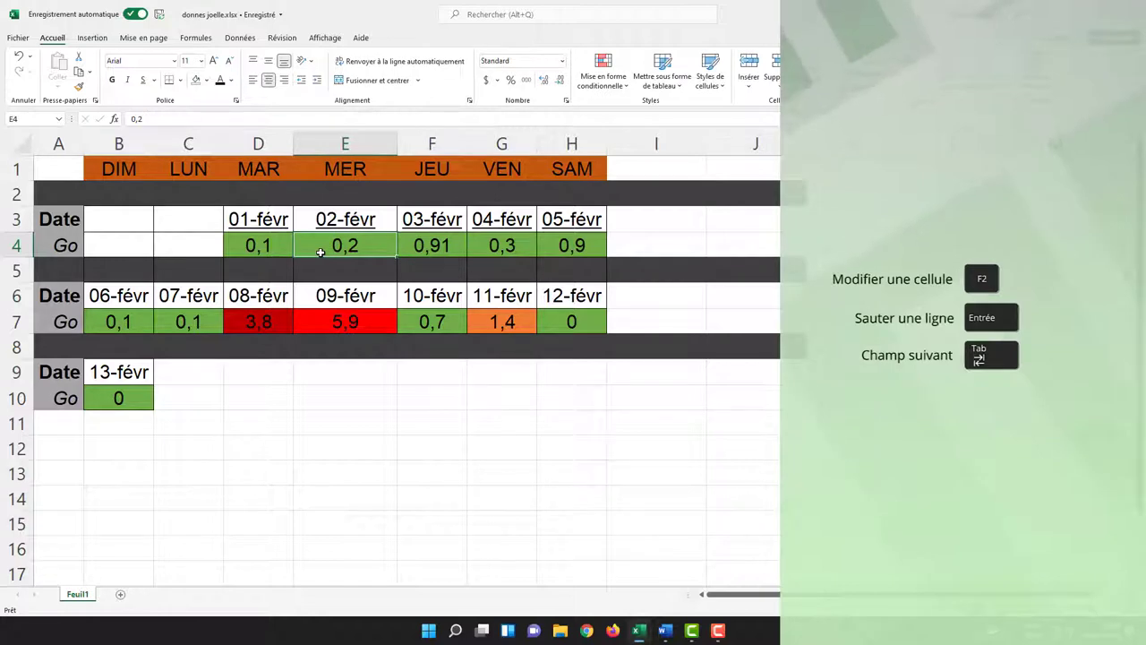
Enter 123 as the 12-févr Go value in H7, then extend it to 1231.
key(Right)
key(Right)
key(Right)
key(Down)
key(Down)
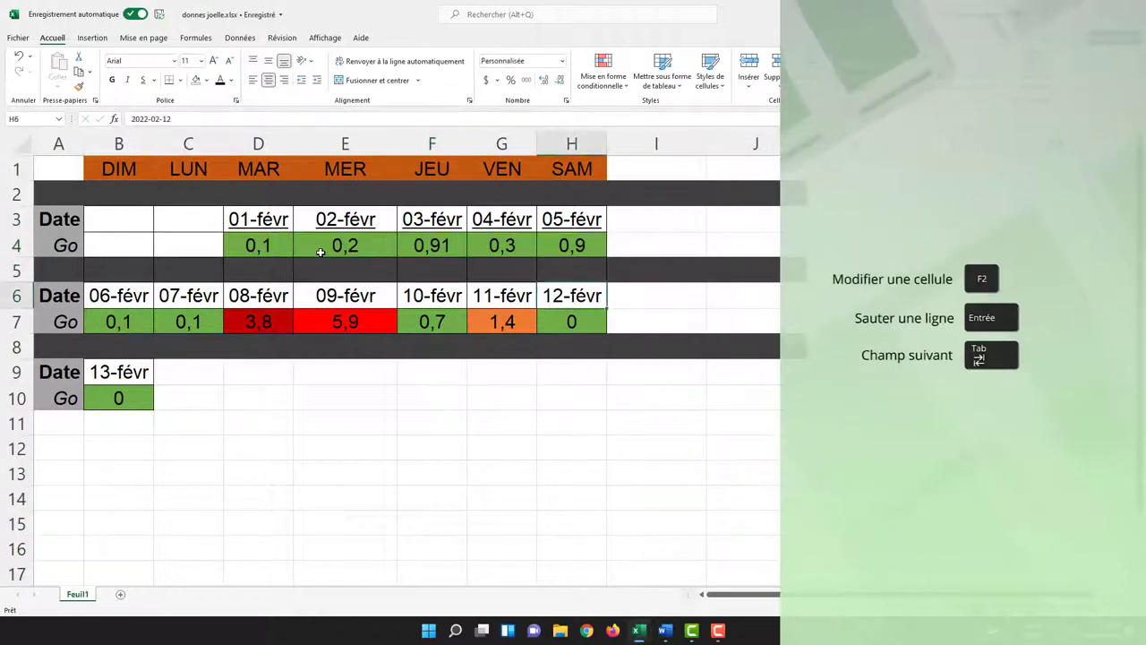
key(Down)
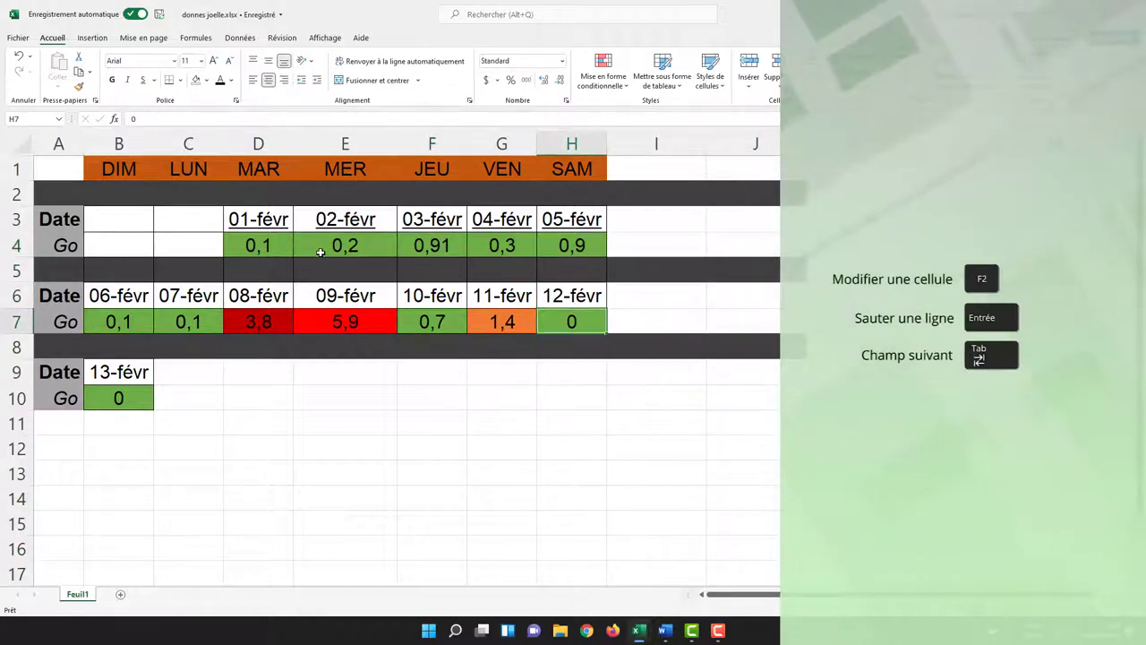
text(123)
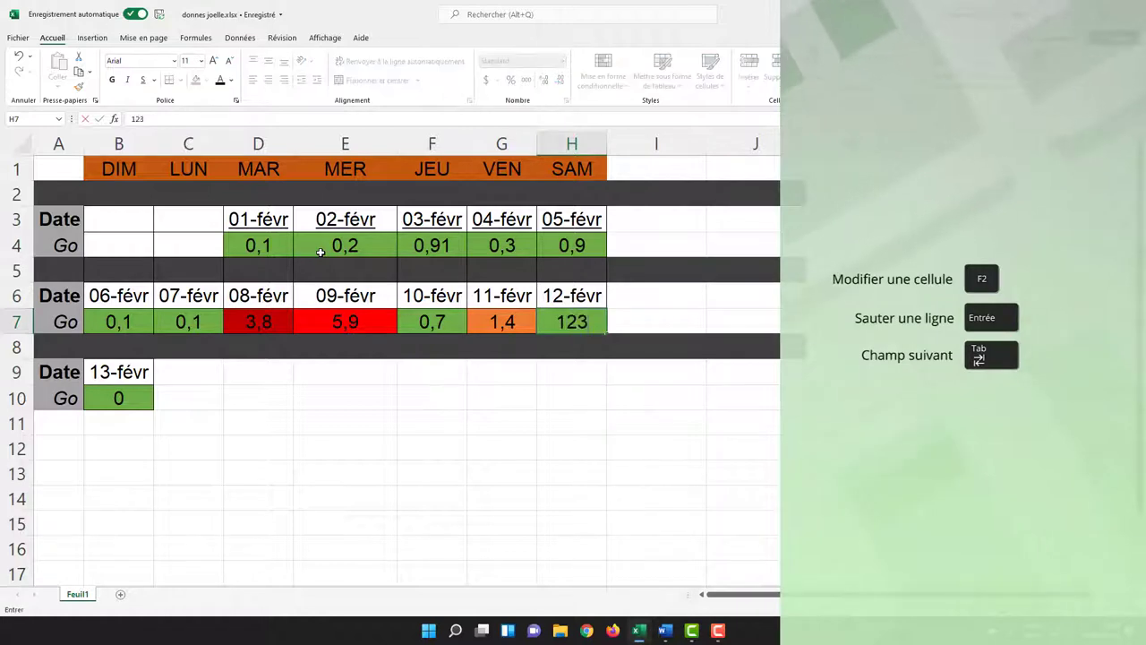
key(Return)
key(Up)
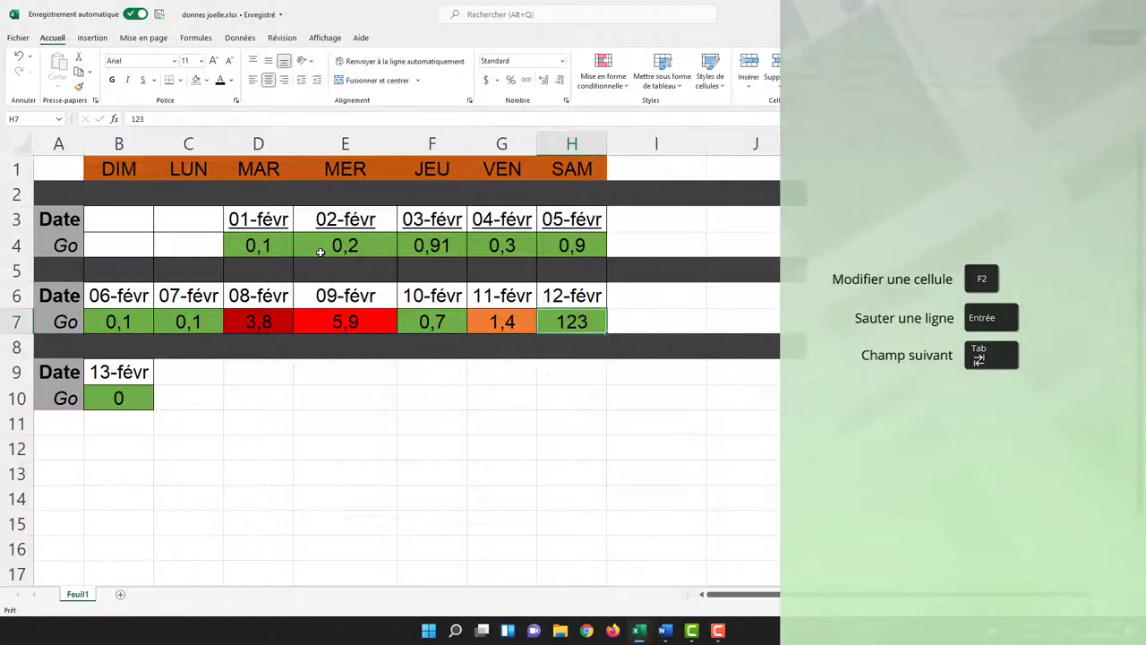
key(F2)
text(1)
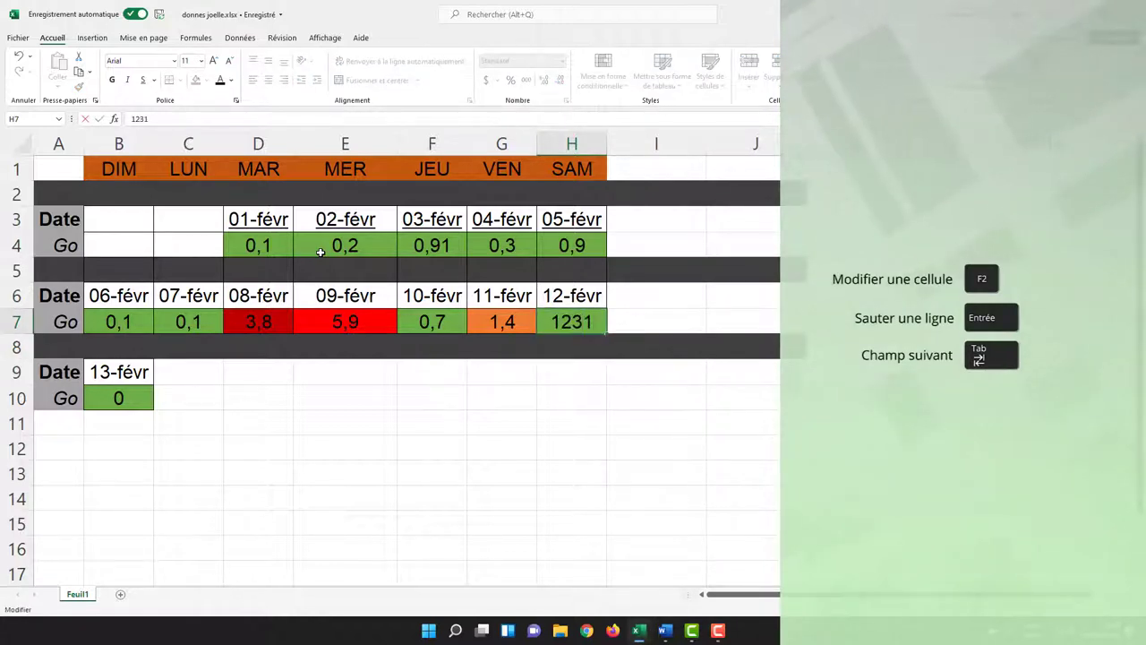
key(Return)
Change the 10-févr Go value in F7 to 0,78.
key(Left)
key(Up)
key(F2)
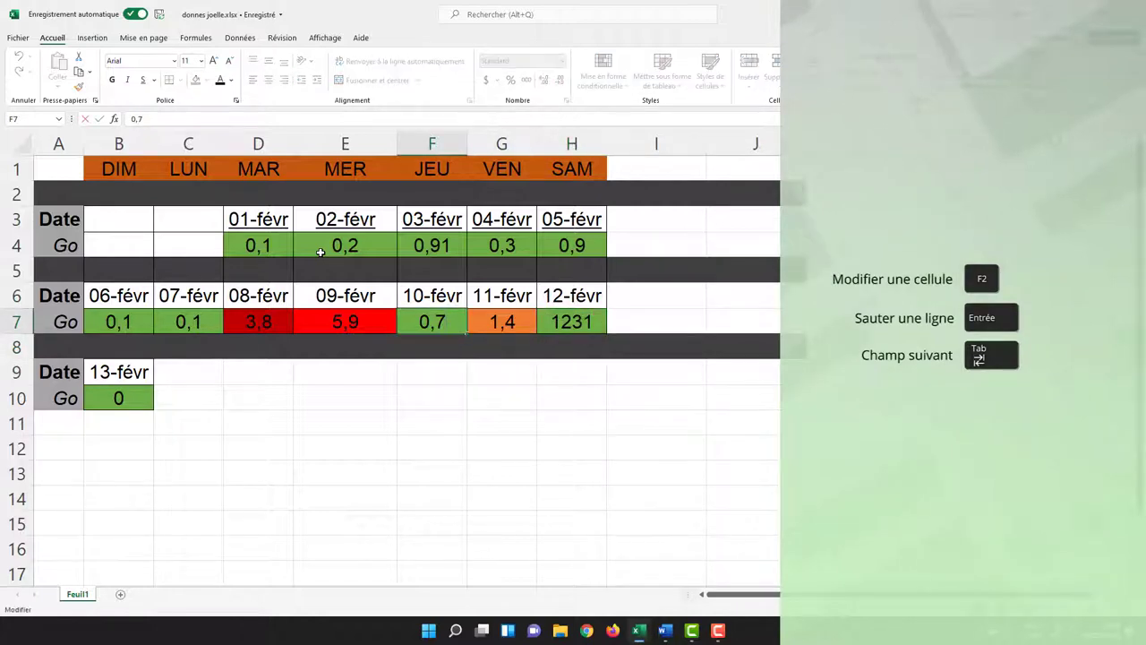
text(8)
key(Return)
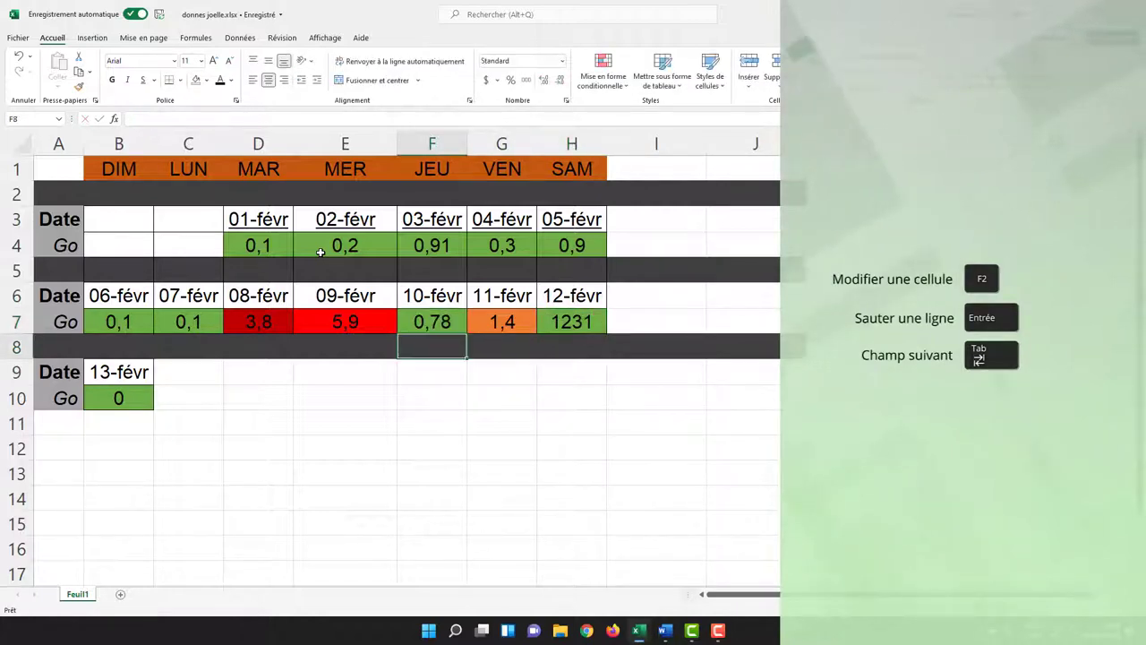
key(Return)
key(Down)
key(Left)
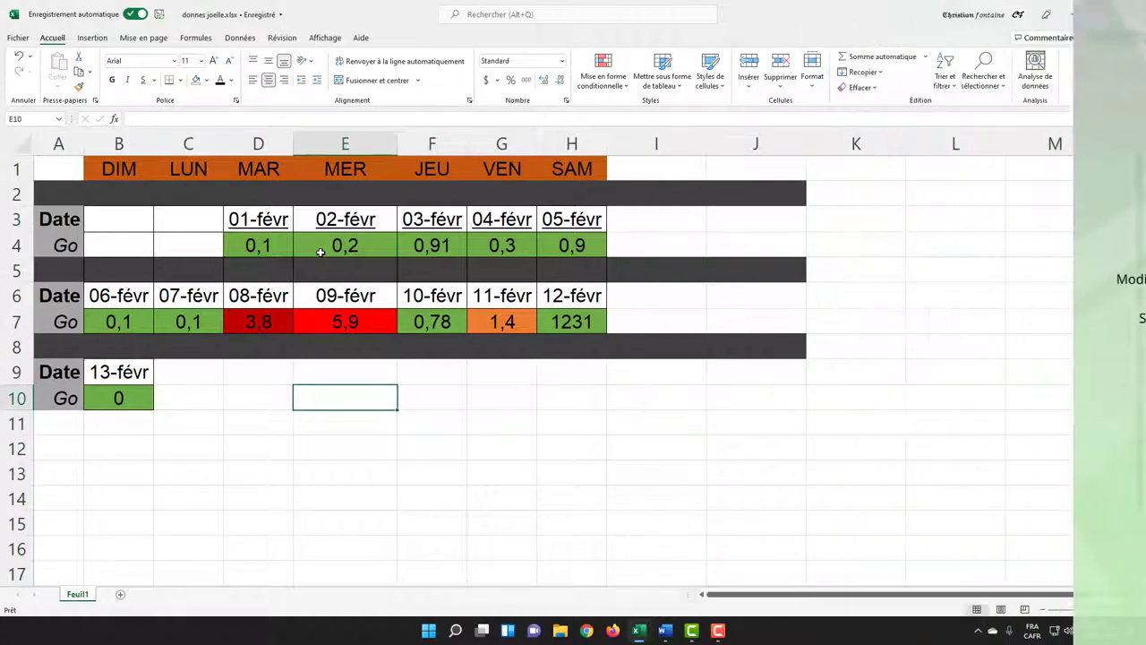
Enter 'long mot' in E10, then correct it to 'long1 mot'.
text(long mot)
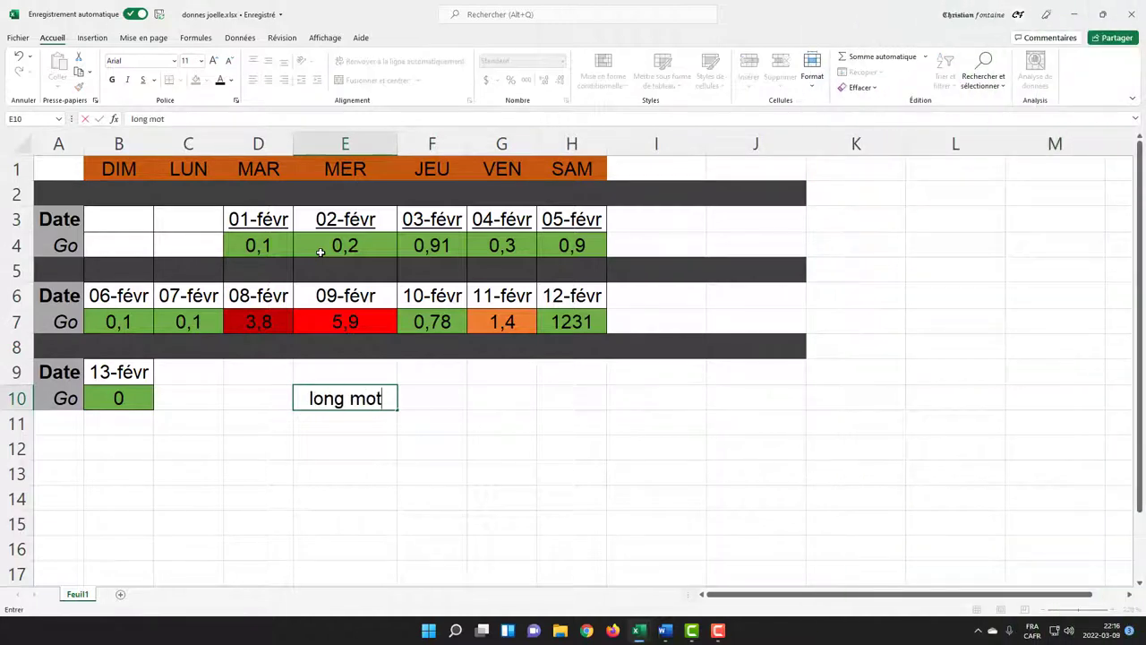
key(Return)
key(Up)
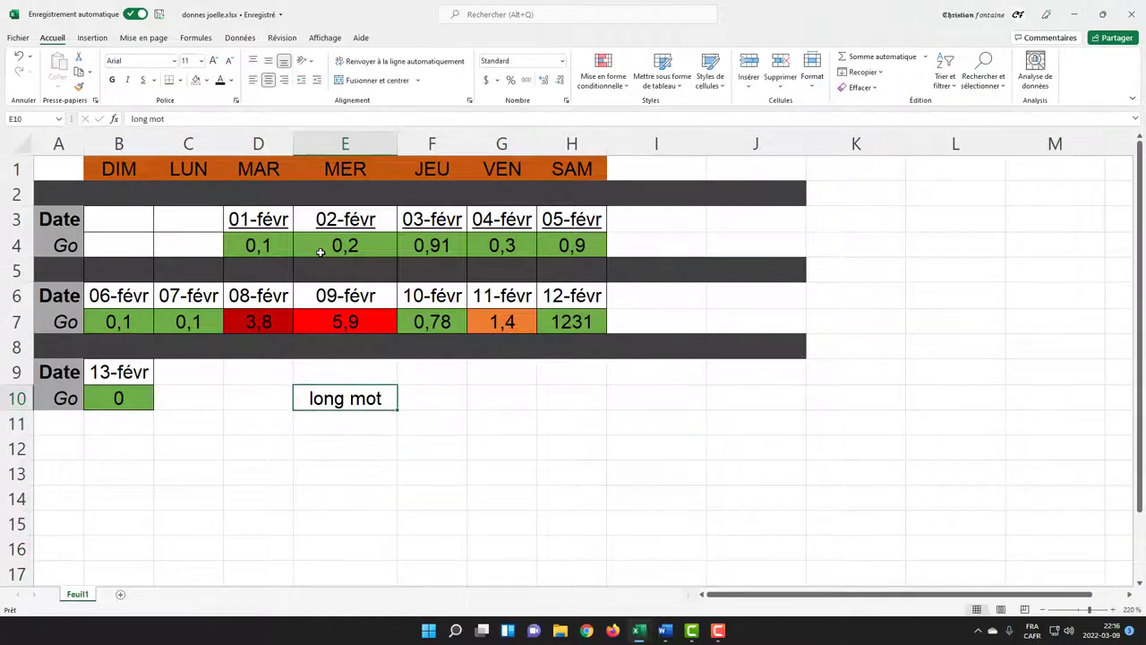
key(F2)
text(1)
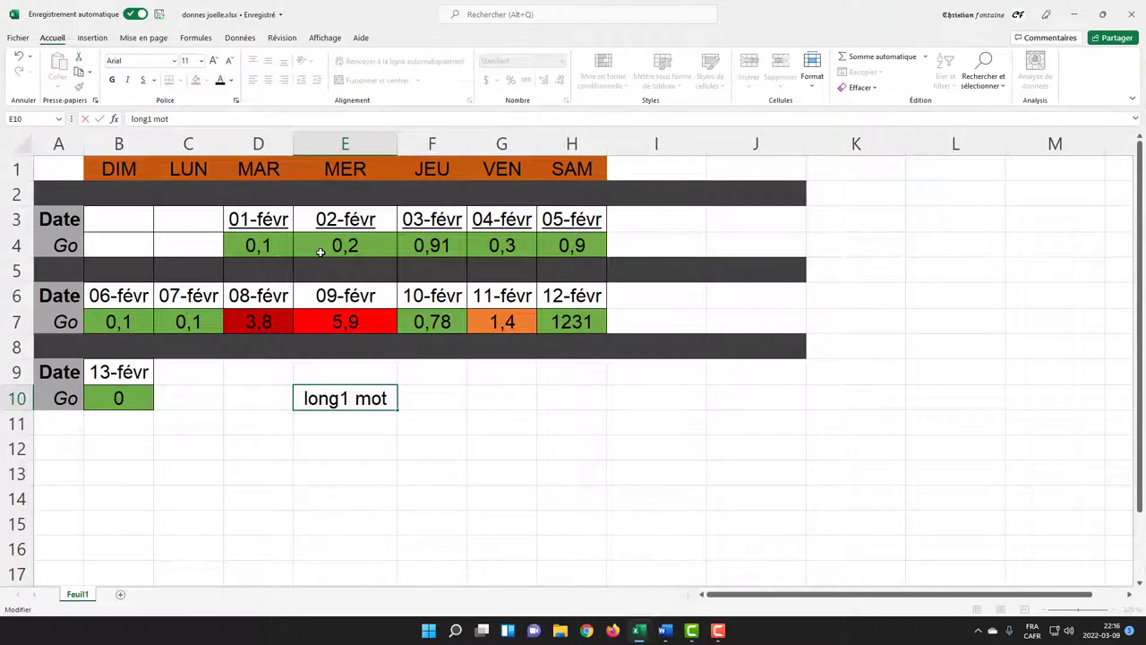
key(Return)
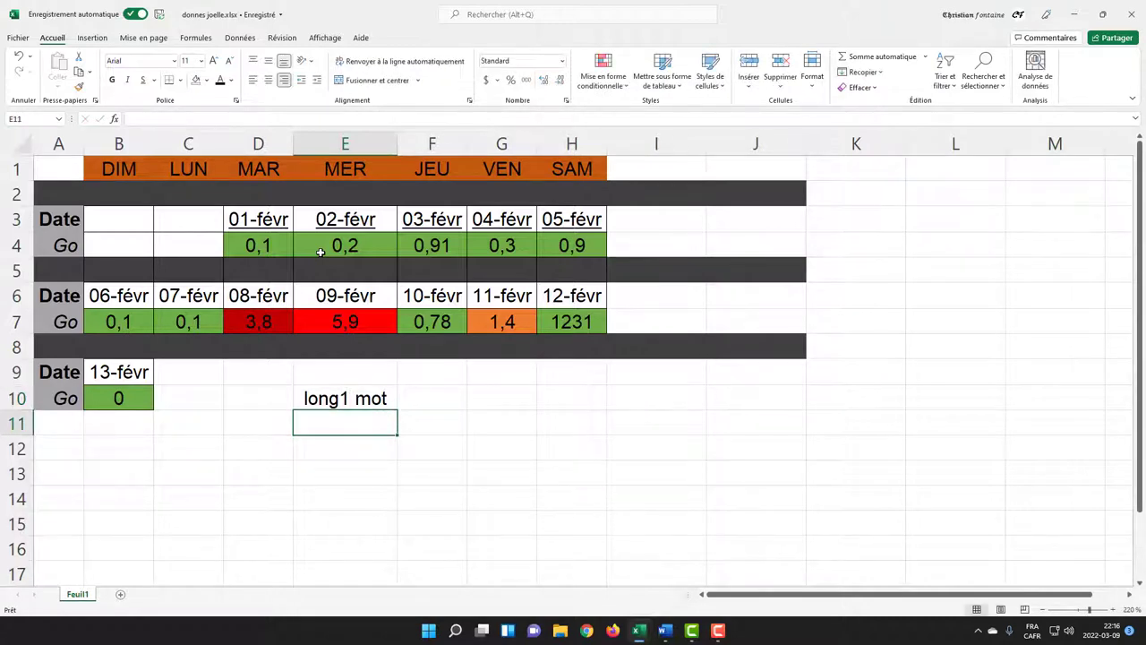
Fill D12:I12 with the numbers 1 to 6.
key(Down)
key(Left)
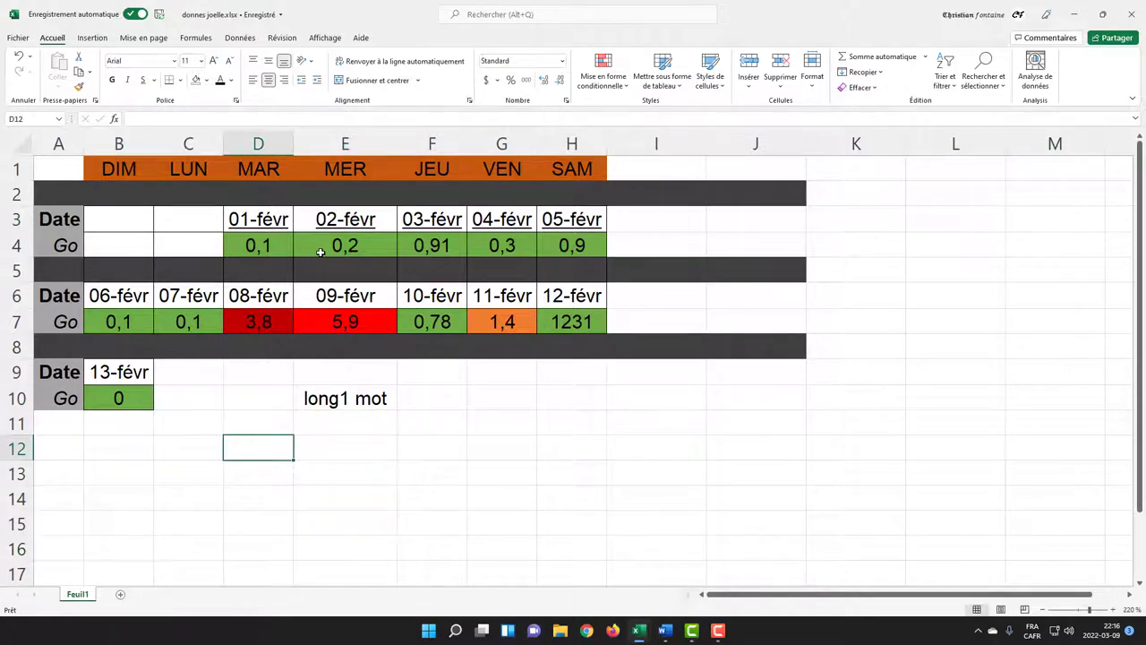
text(1	2	)
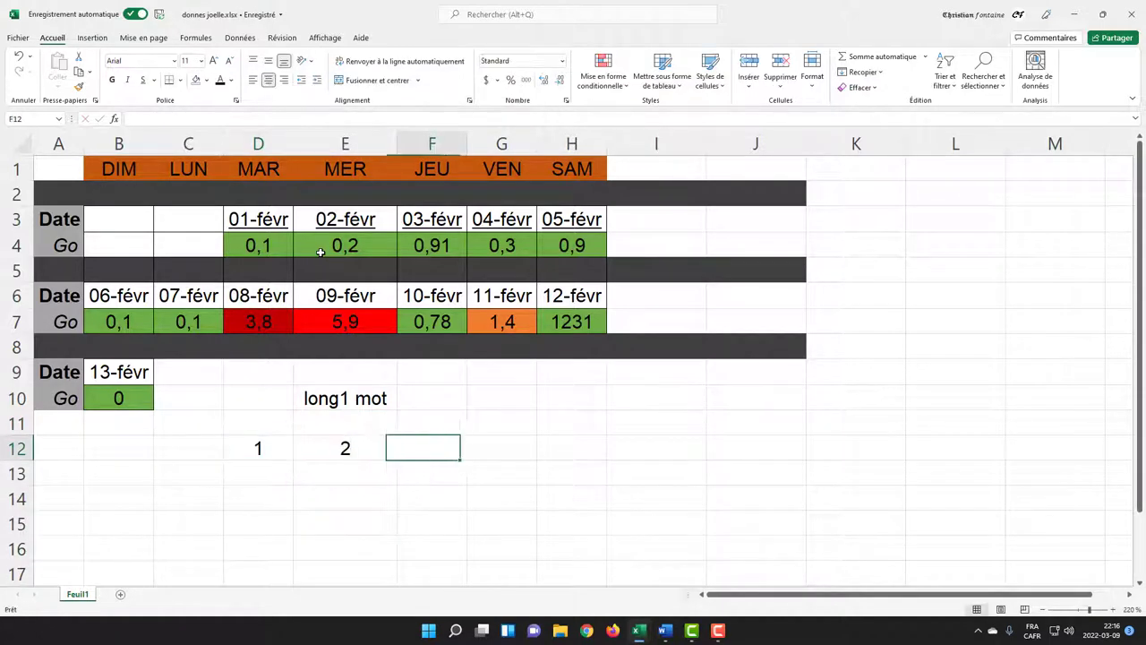
text(3	4	5)
key(Tab)
text(6)
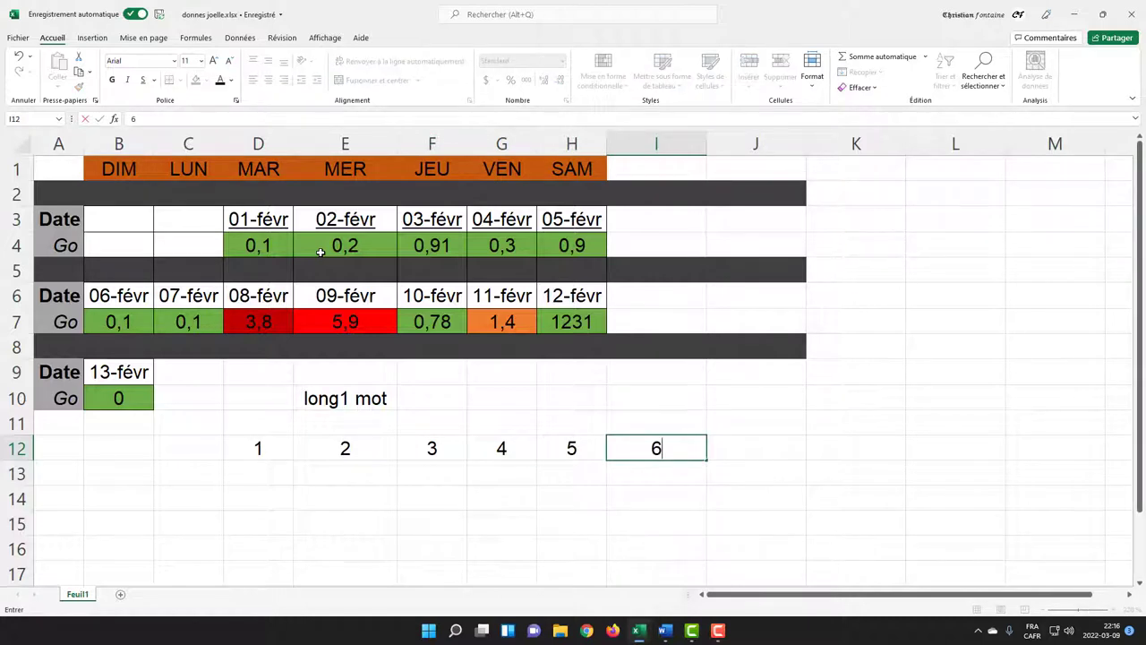
key(Return)
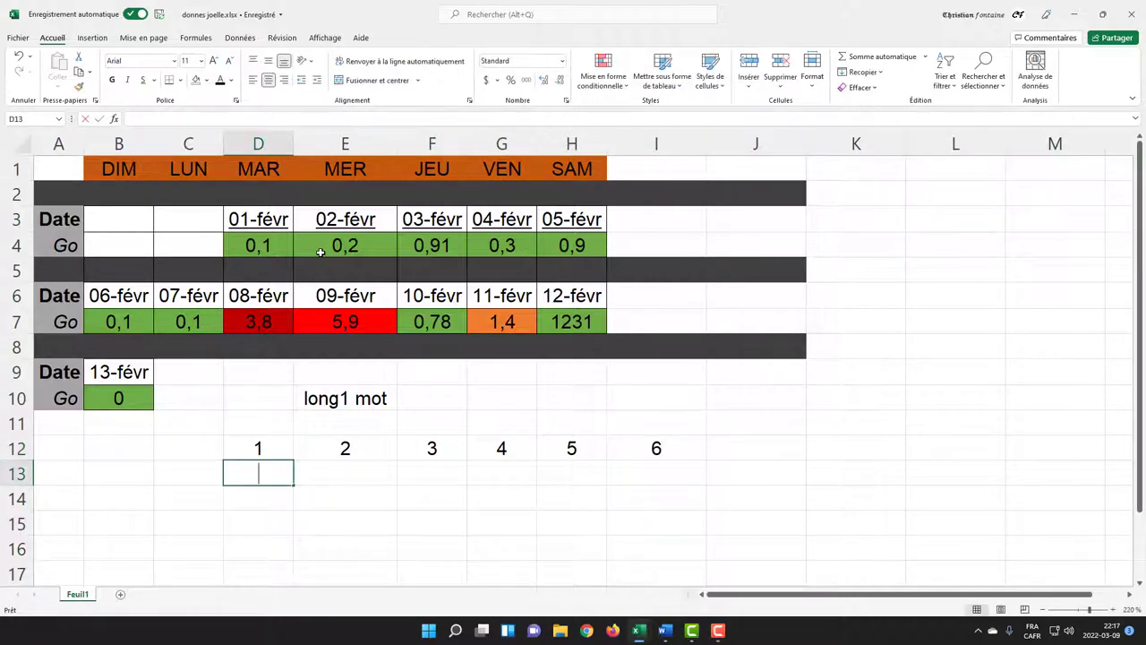
Enter 5, 2, 1, 2 and 34 across D13:H13.
text(5)
key(Tab)
text(2)
key(Tab)
text(1)
key(Tab)
text(2)
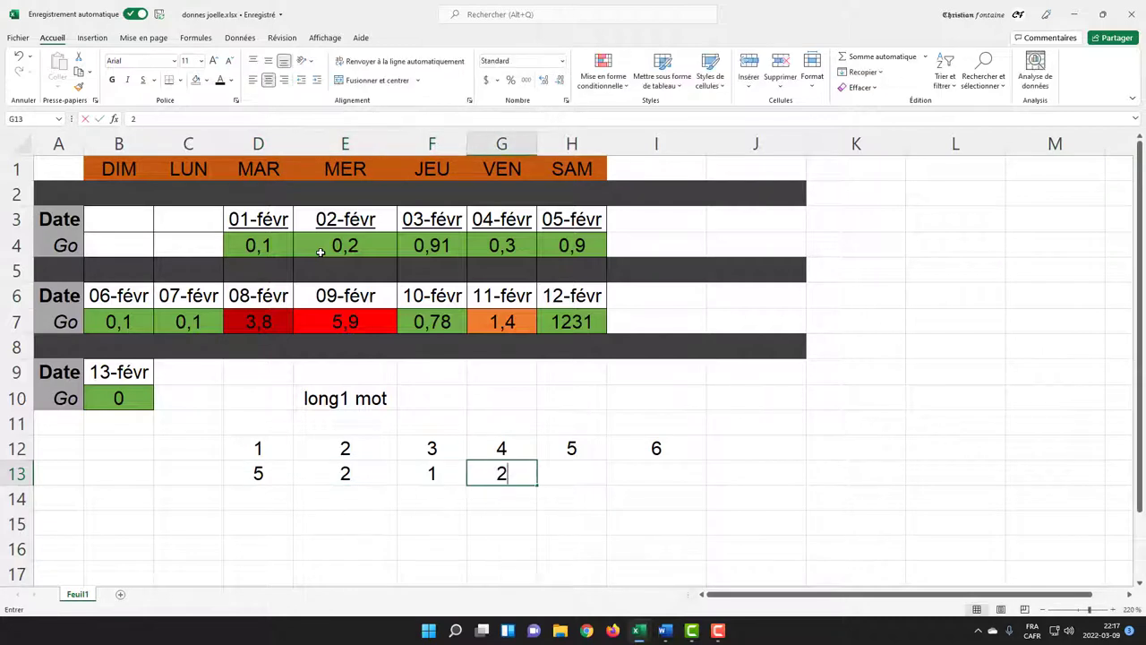
key(Tab)
text(34)
key(ctrl+Home)
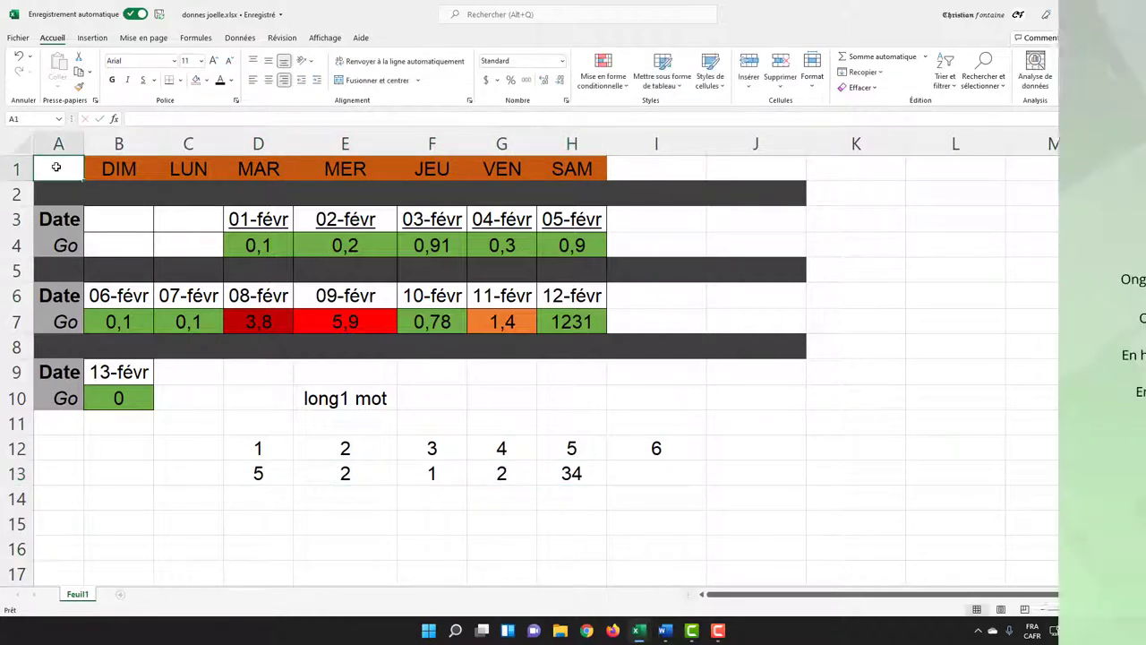
Add a new empty sheet and switch between Feuil2 and Feuil1.
click(121, 596)
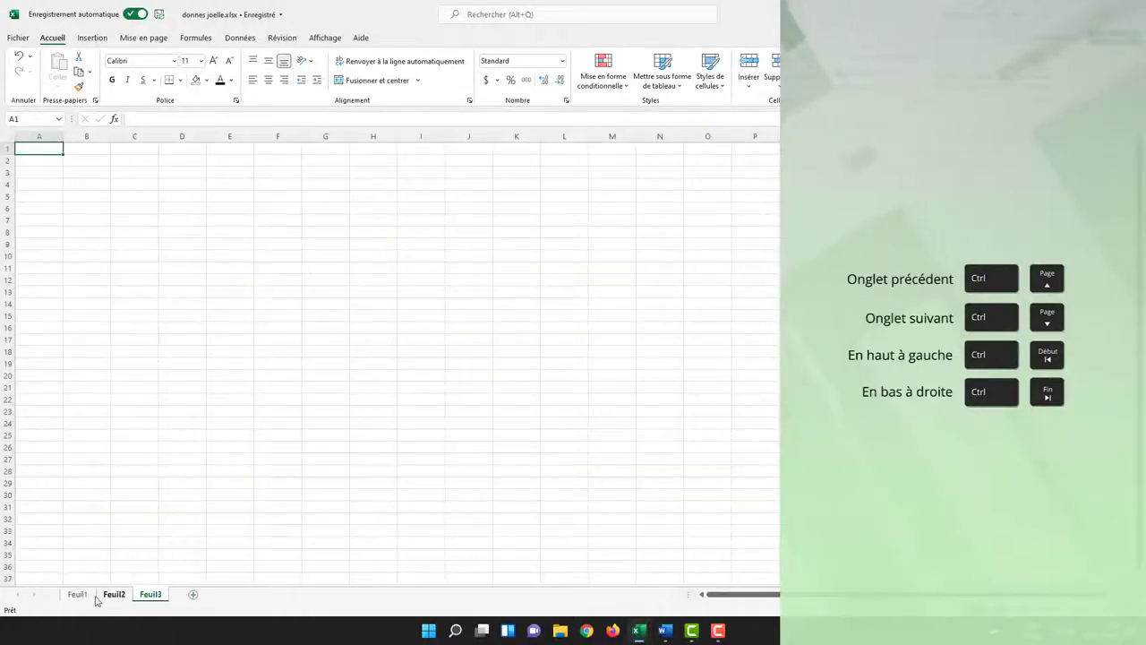
key(ctrl+Page_Up)
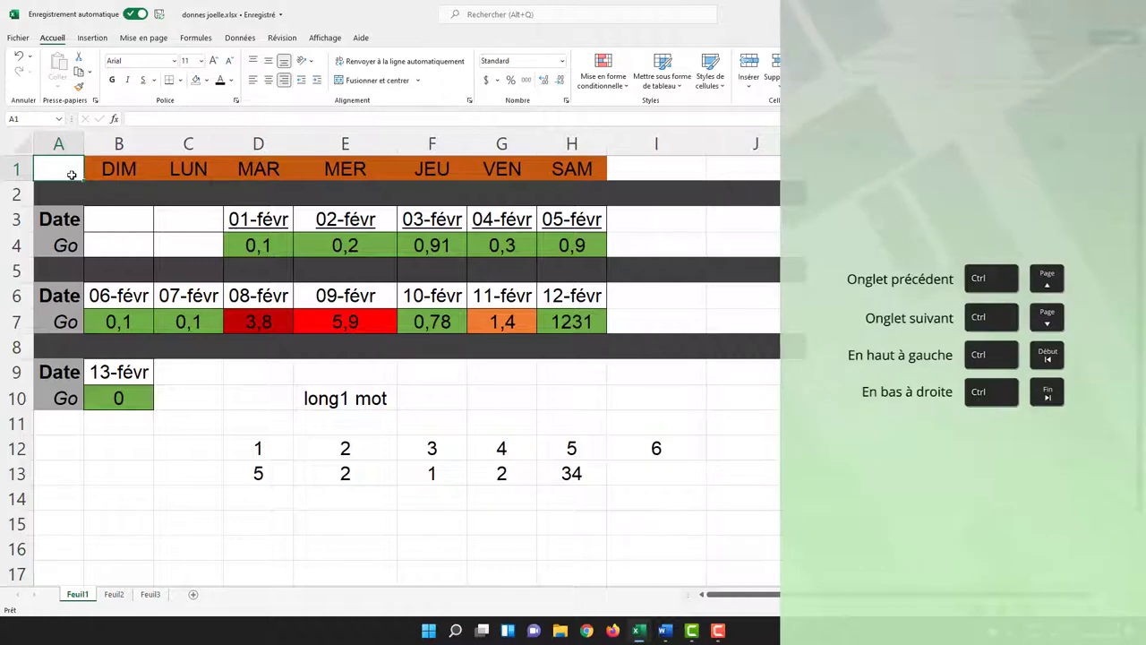
key(ctrl+Page_Down)
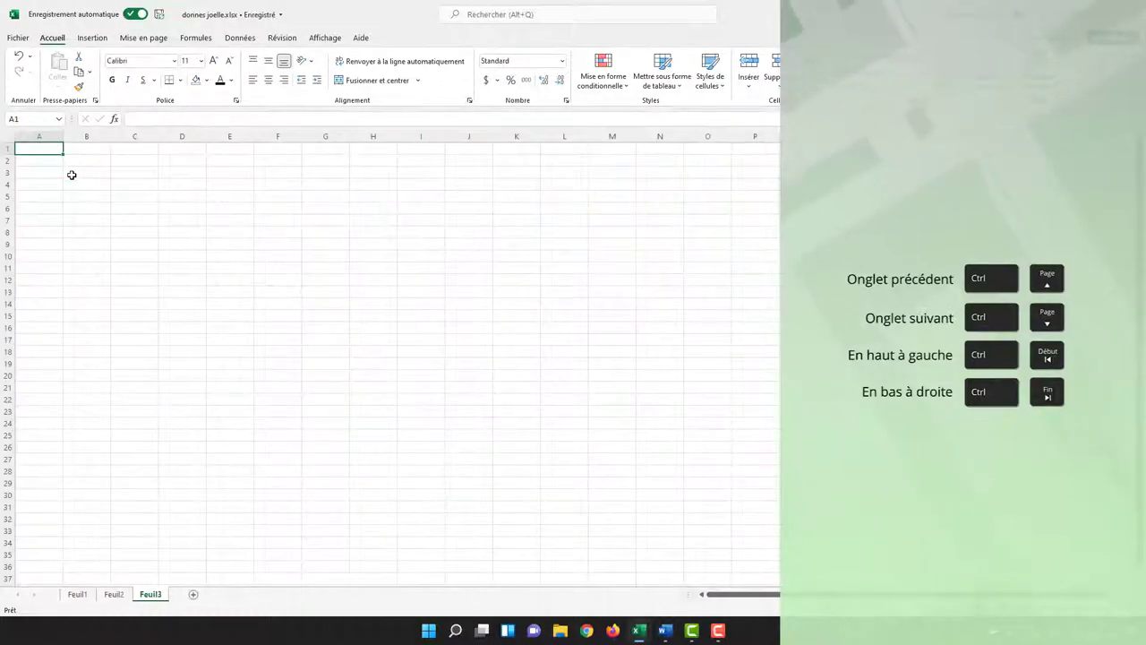
key(ctrl+Page_Up)
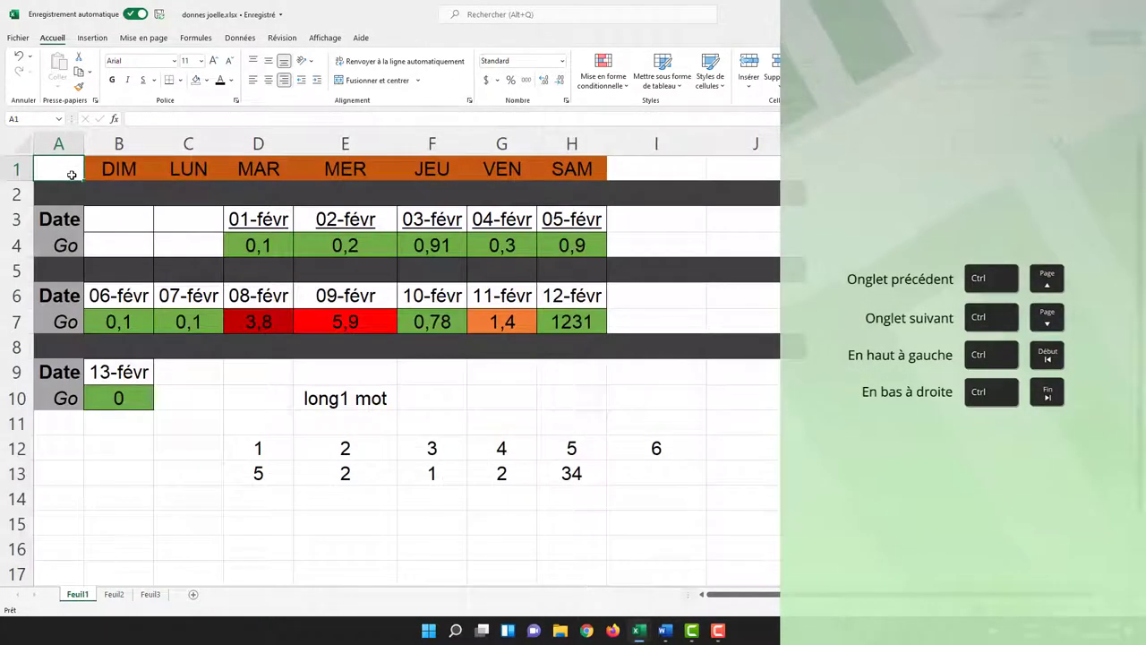
key(ctrl+Page_Down)
key(ctrl+Page_Up)
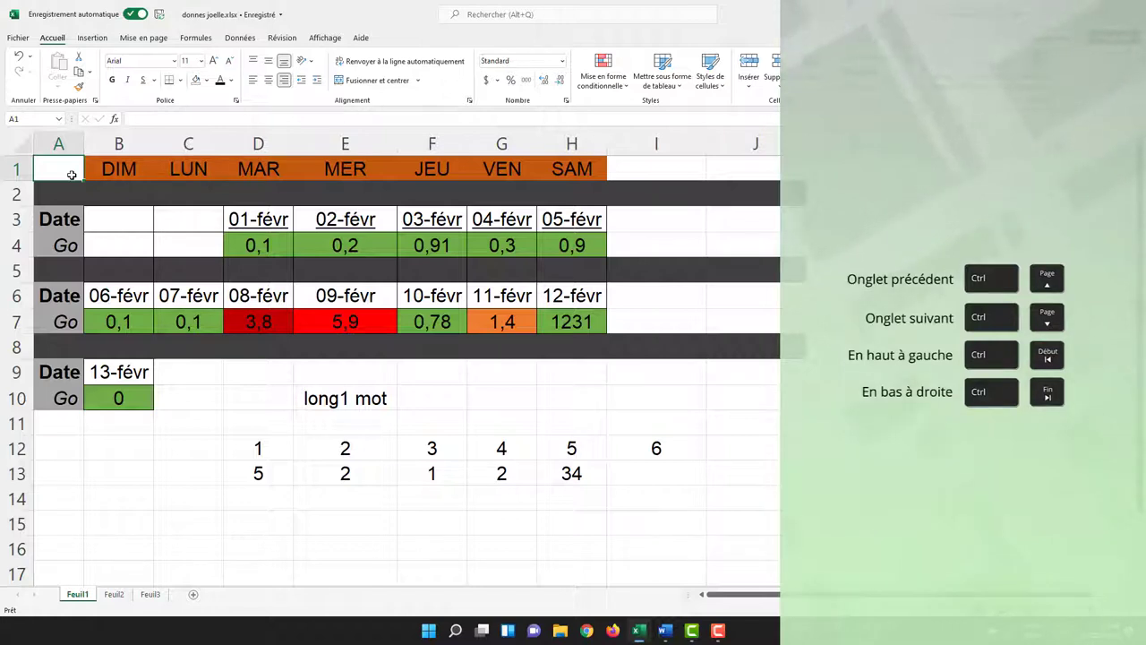
Jump between the last used cell and A1 on Feuil1 with Ctrl+End and Ctrl+Home.
key(ctrl+End)
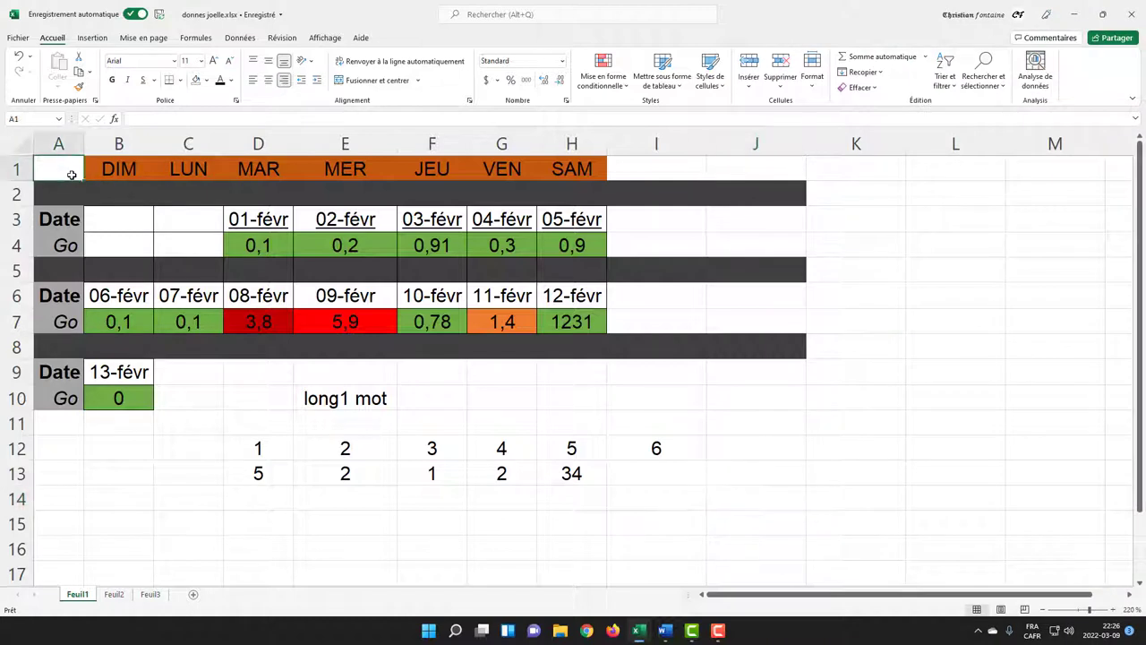
key(ctrl+Home)
key(ctrl+End)
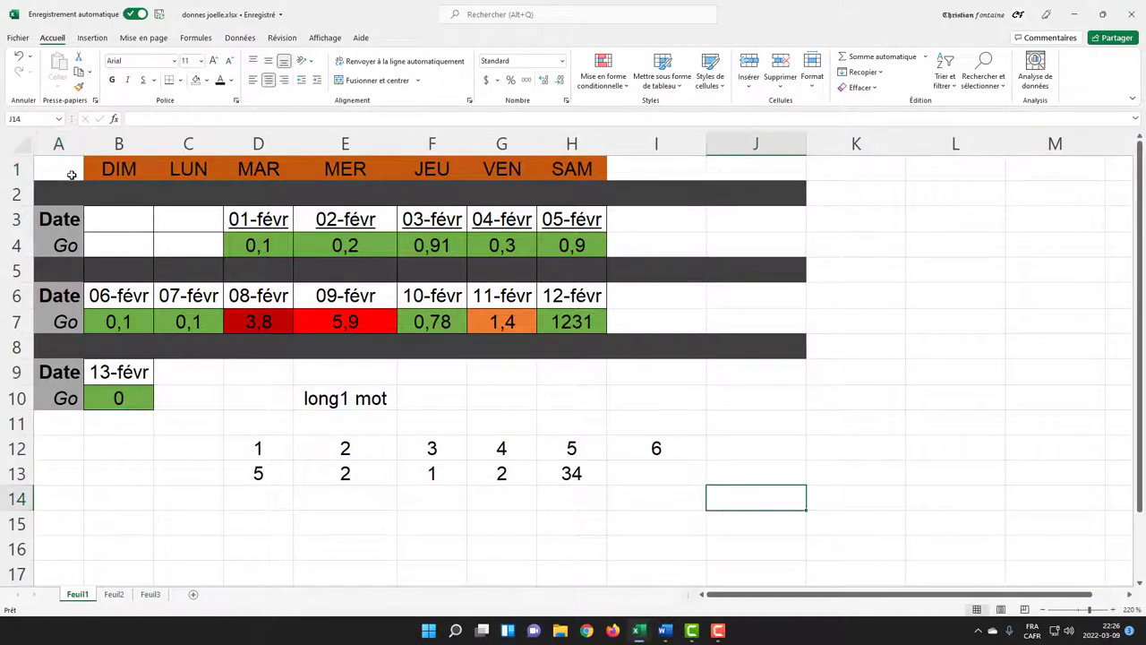
key(ctrl+Home)
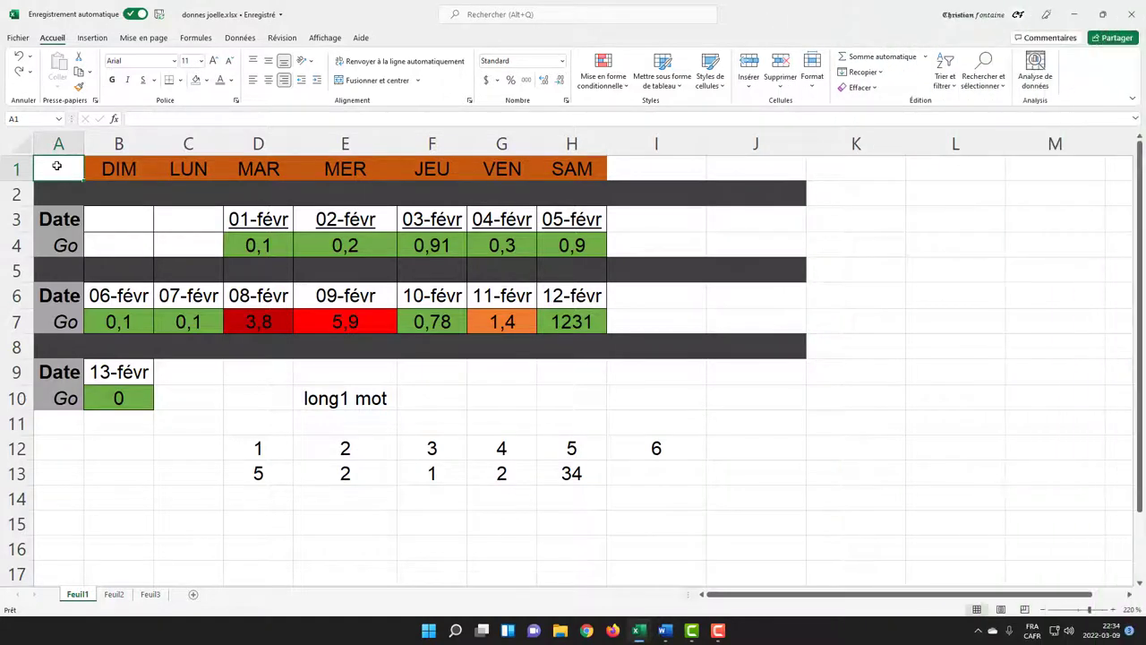
Browse the font colour swatches through the Alt key hints.
key(alt)
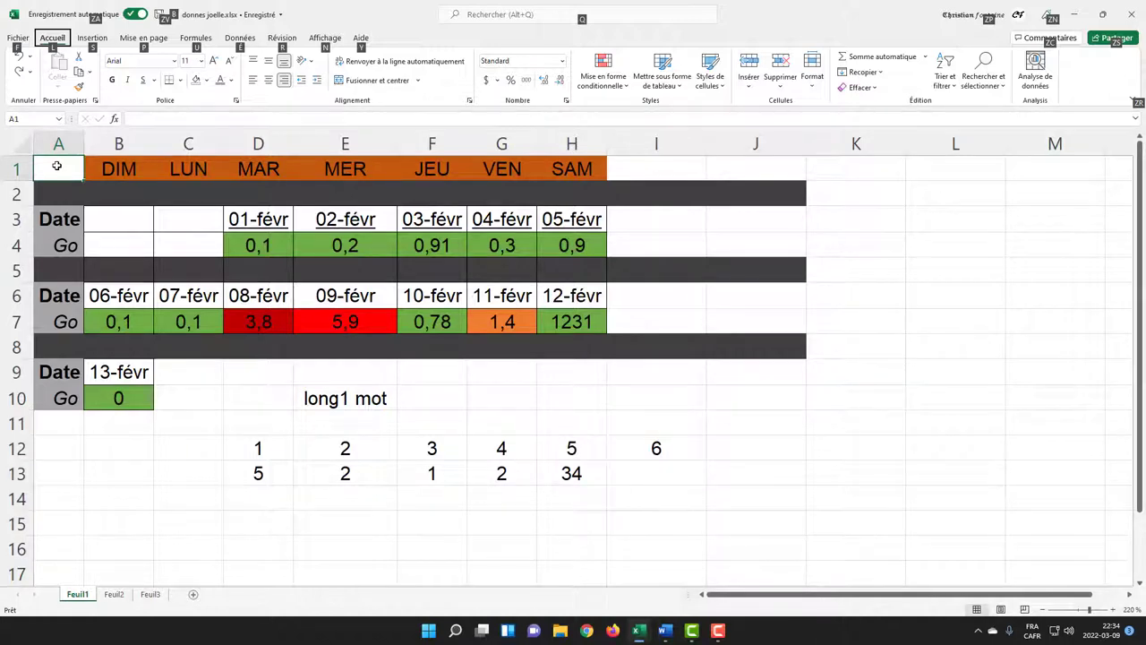
key(l)
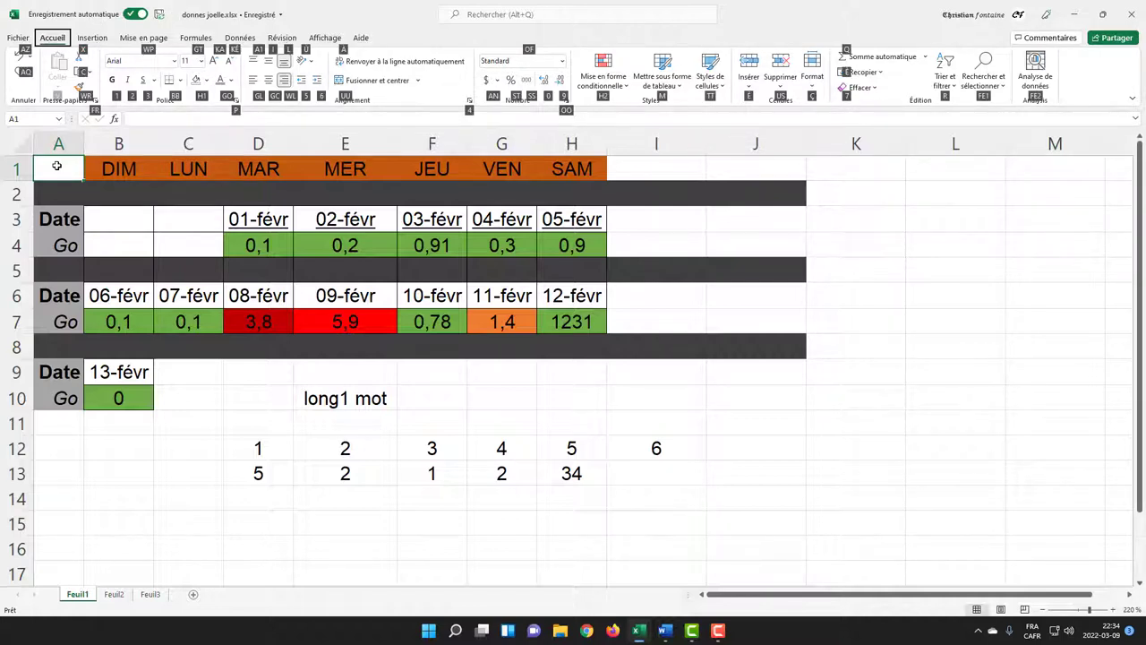
key(g)
key(o)
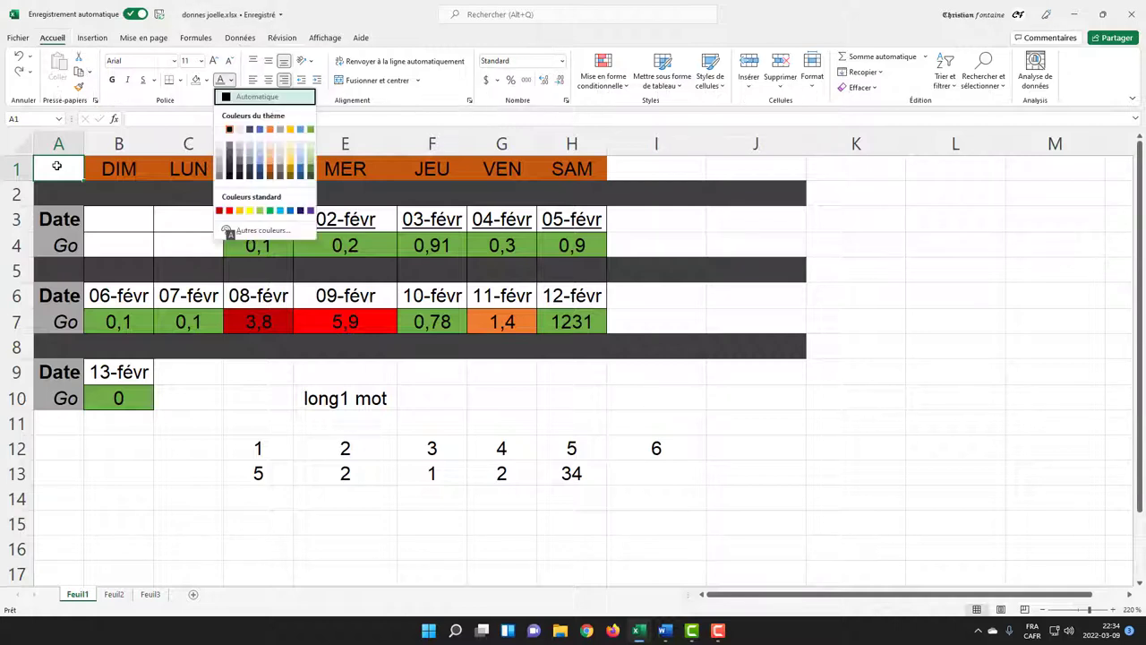
key(Down)
key(Down)
key(Right)
key(Right)
key(Right)
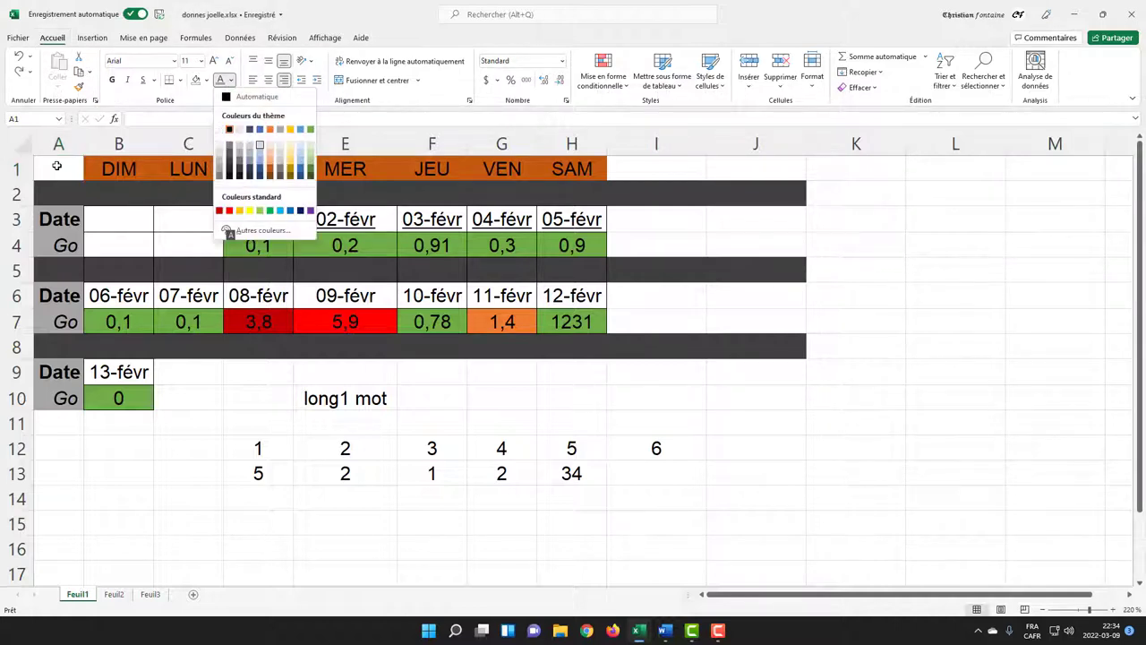
key(Return)
Colour the 08-févr date in D6 blue.
key(Right)
key(Right)
key(Down)
key(Down)
key(Down)
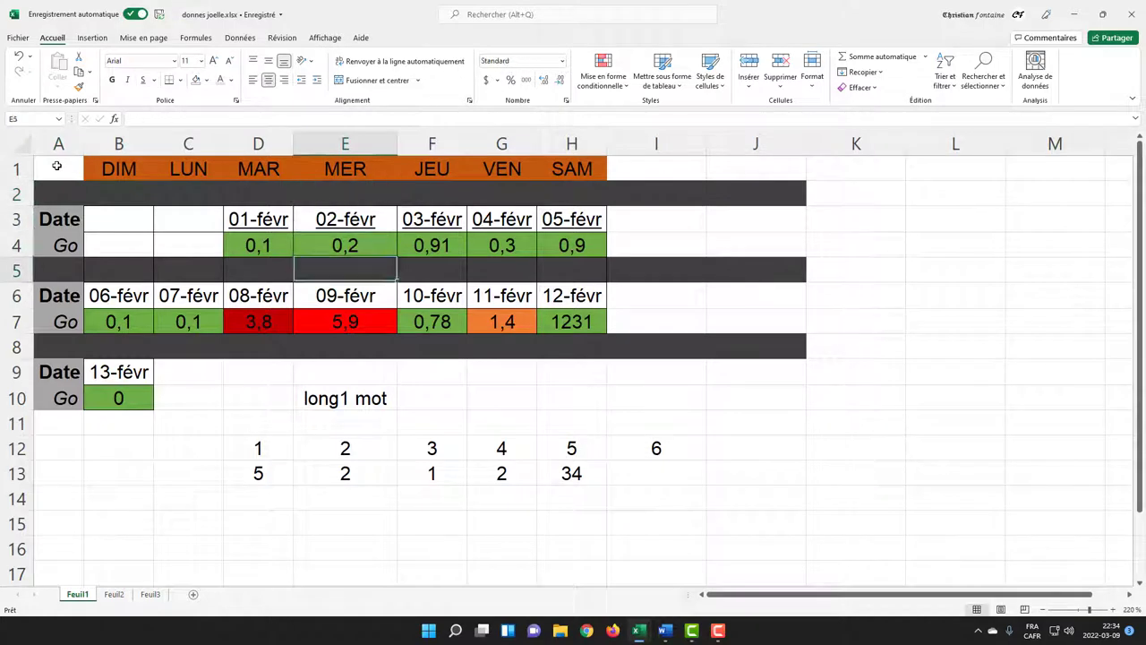
key(Right)
key(Down)
key(Down)
key(alt)
key(l)
key(g)
key(o)
key(Down)
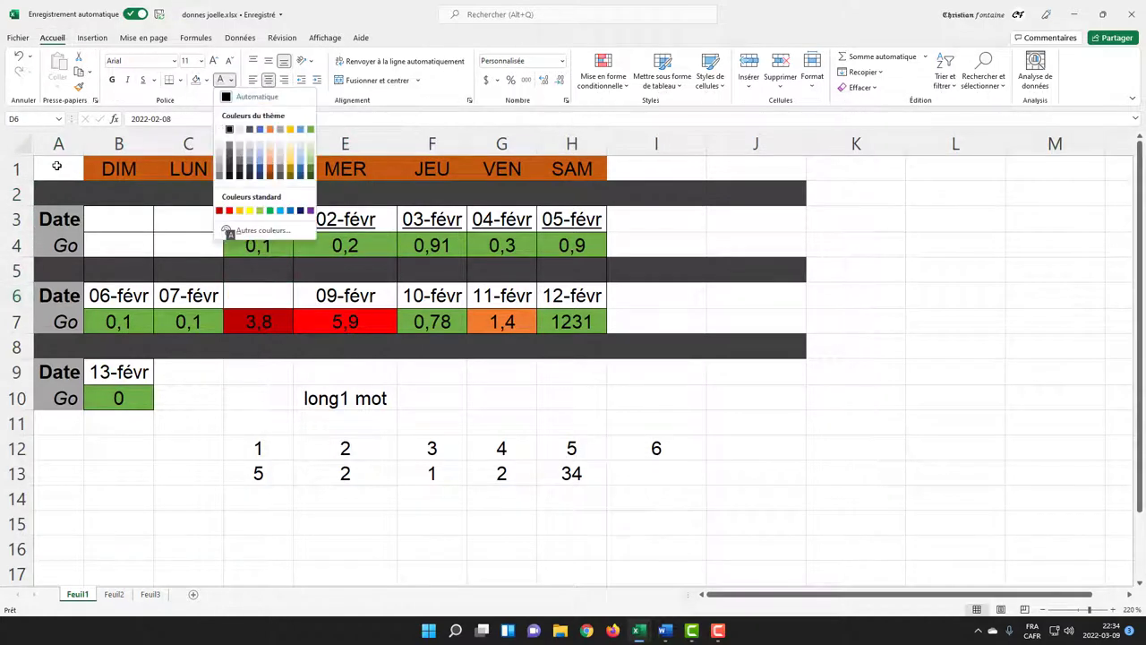
key(Right)
key(Right)
key(Right)
key(Return)
Colour the 09-févr date in E6 gold.
key(Right)
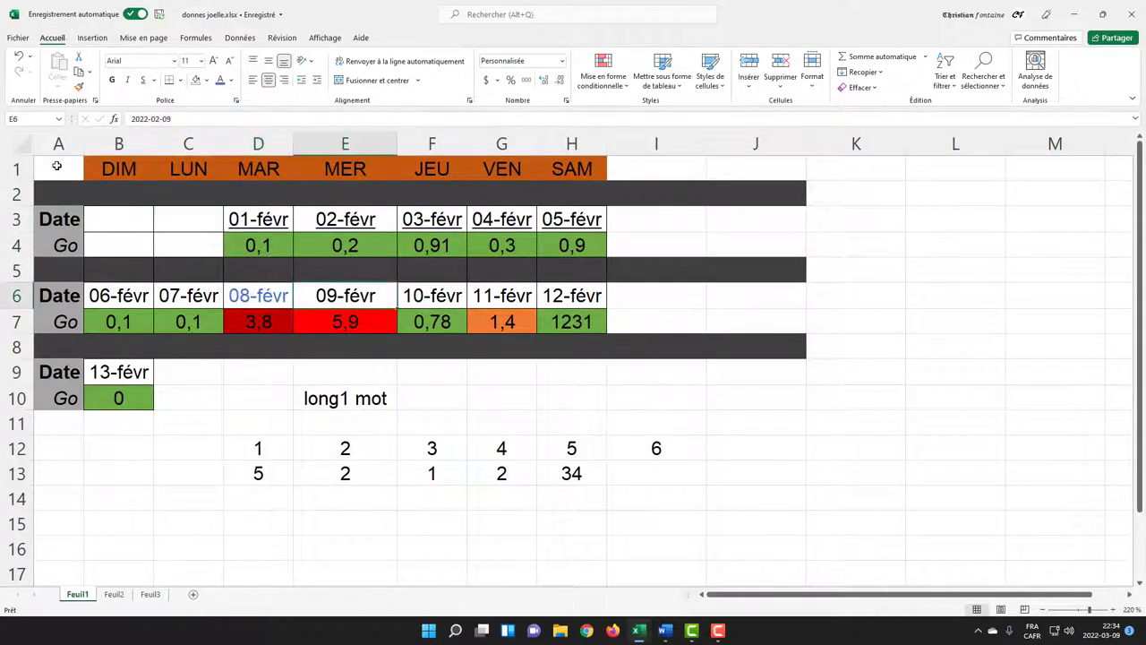
key(alt)
key(l)
key(g)
key(o)
key(Down)
key(Right)
key(Right)
key(Right)
key(Right)
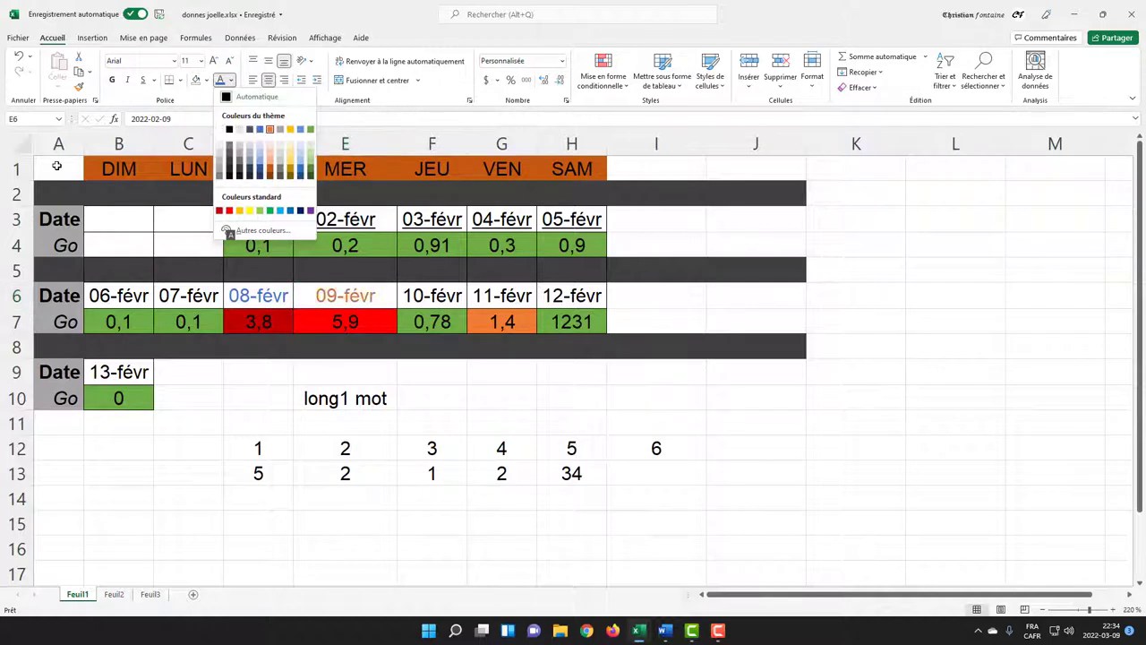
key(Right)
key(Return)
key(Down)
key(Down)
key(Down)
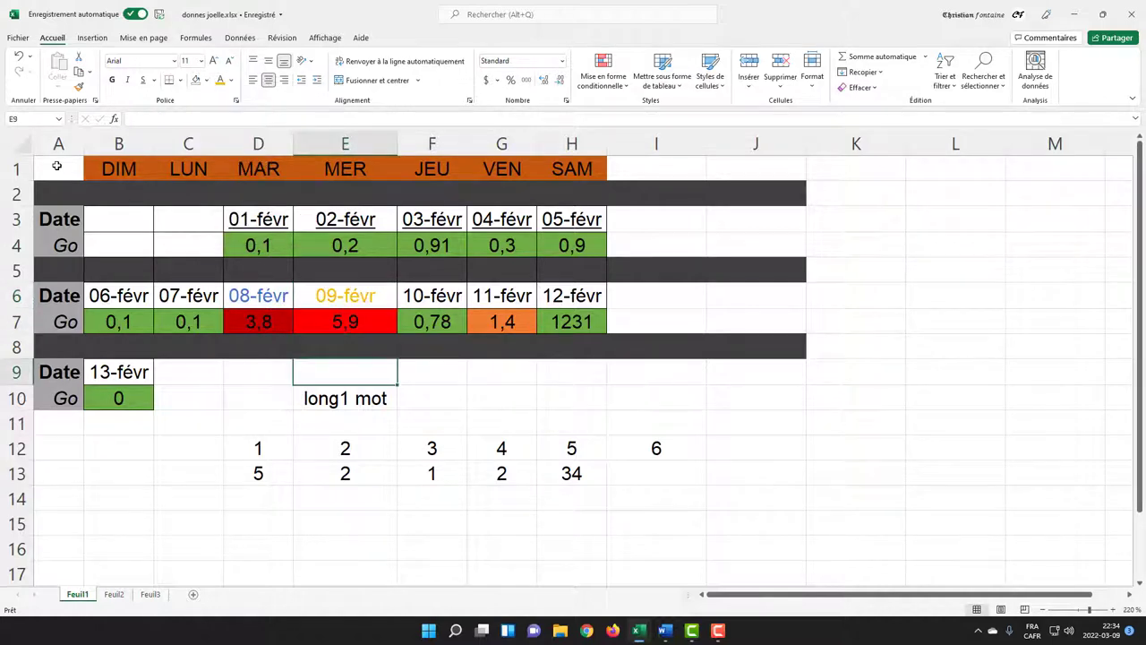
key(Left)
key(Left)
key(Left)
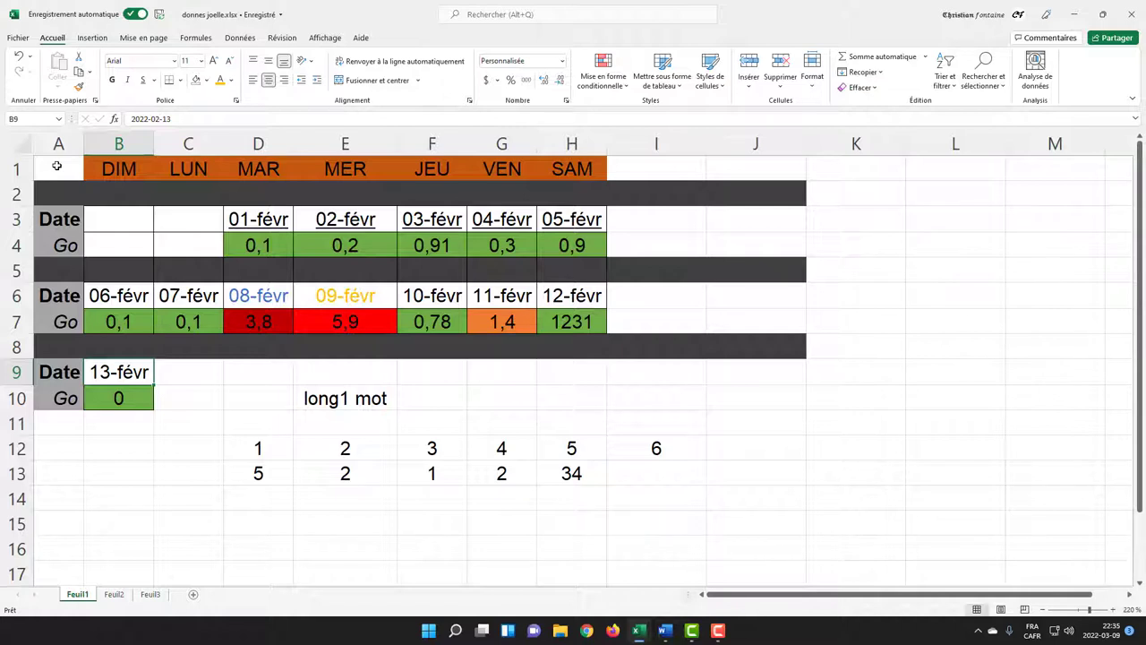
Merge B9:C9 with Merge and Center so 13-févr sits centred across both cells.
key(shift+Right)
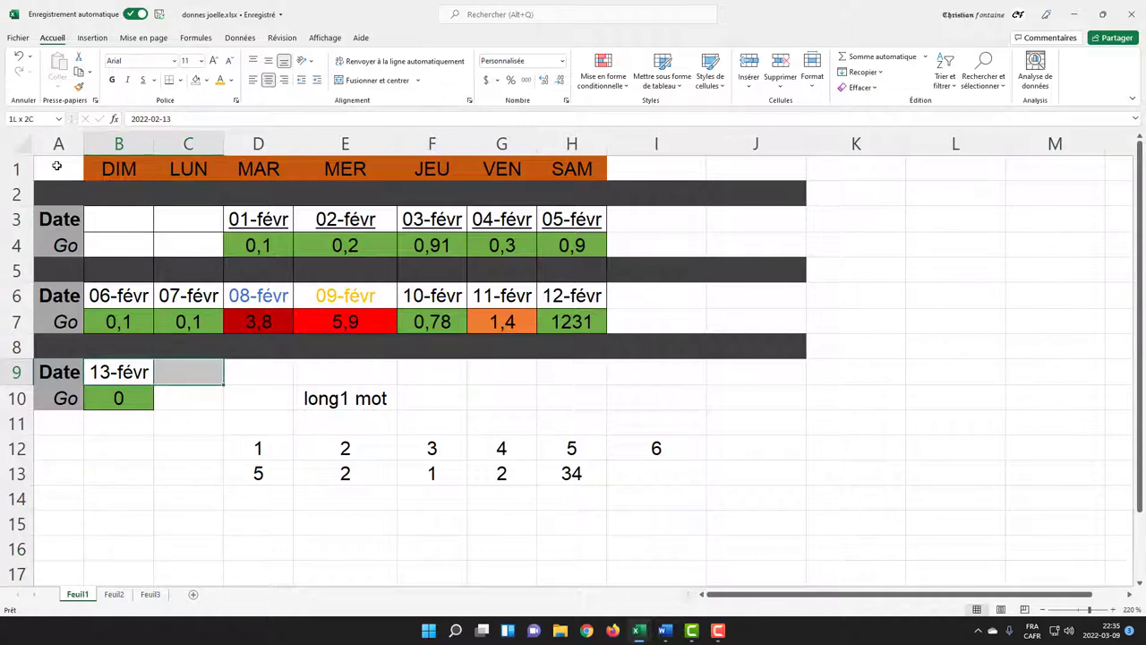
key(alt)
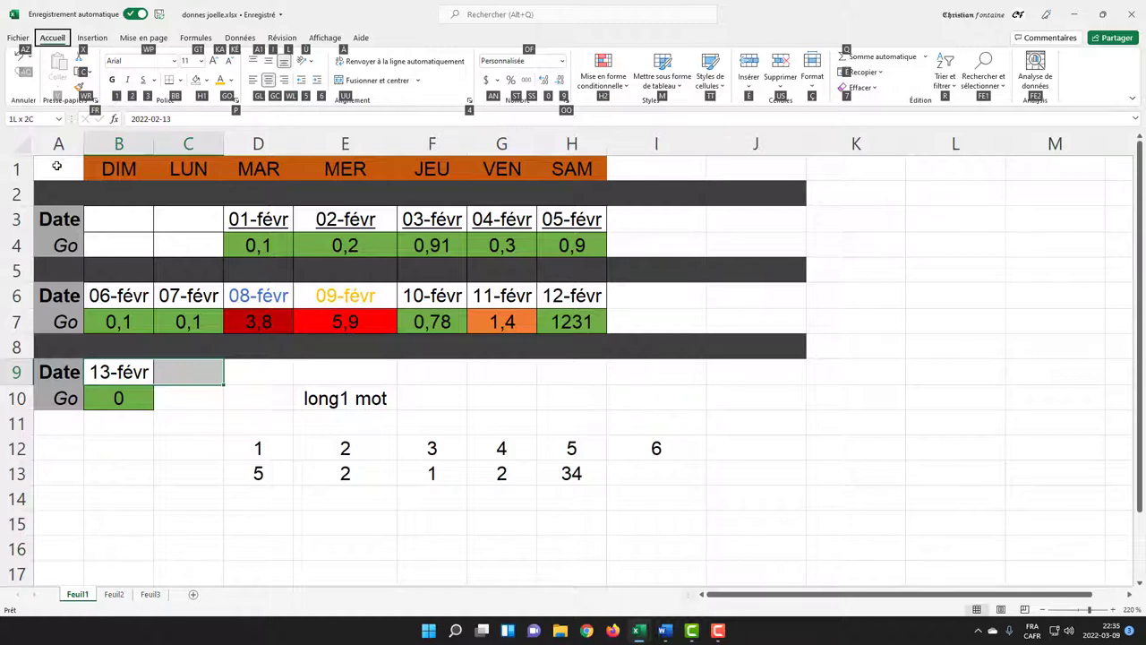
key(u)
key(u)
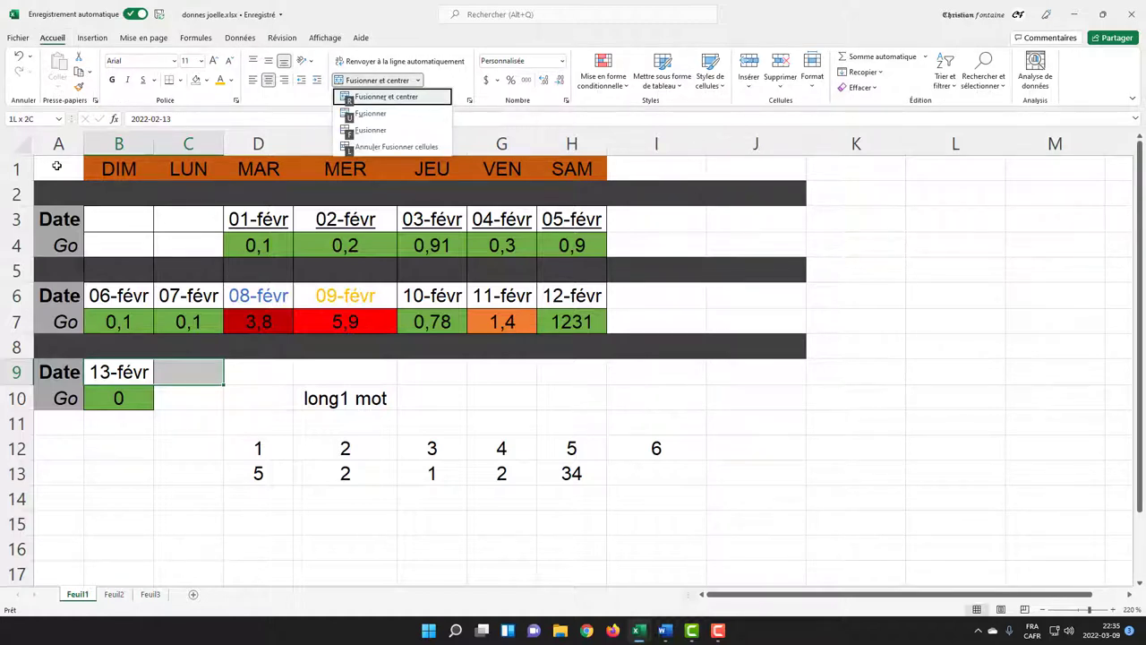
key(Down)
key(Down)
key(Up)
key(Up)
key(Return)
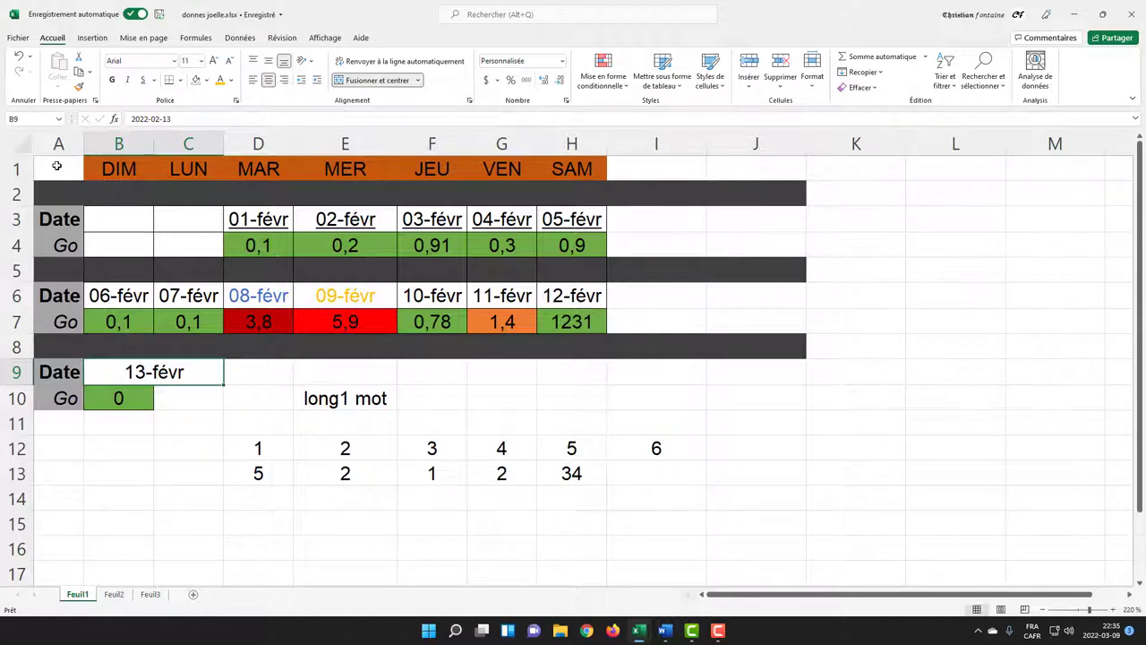
key(alt)
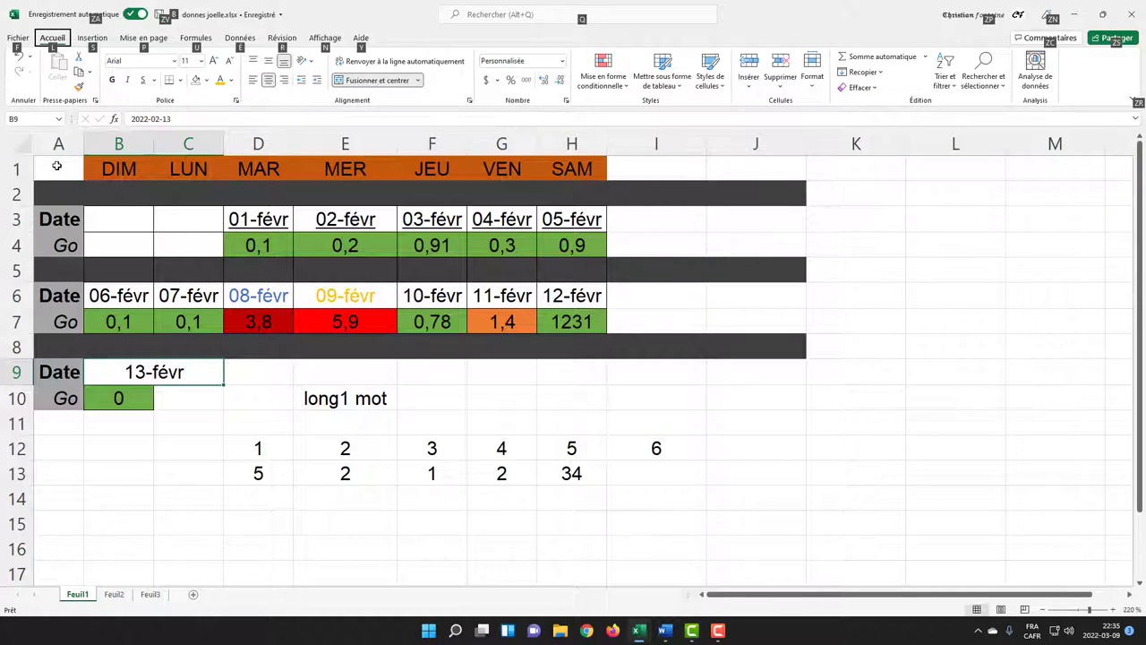
key(n)
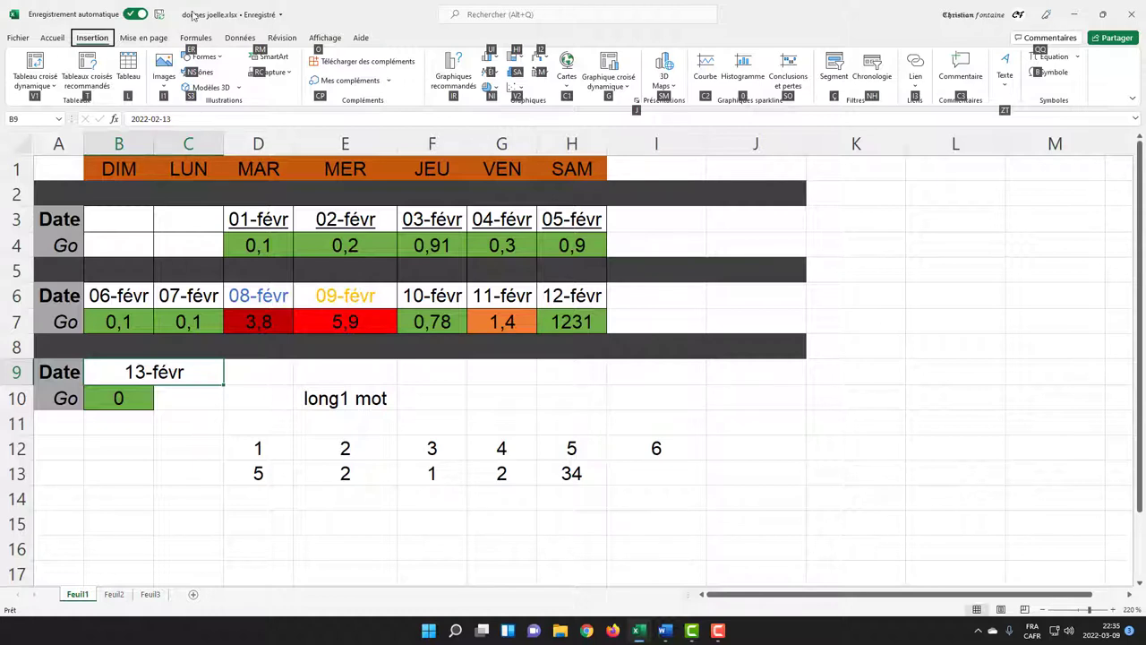
Set the row 6 dates B6:H6 to the Courier New font.
click(53, 40)
click(139, 61)
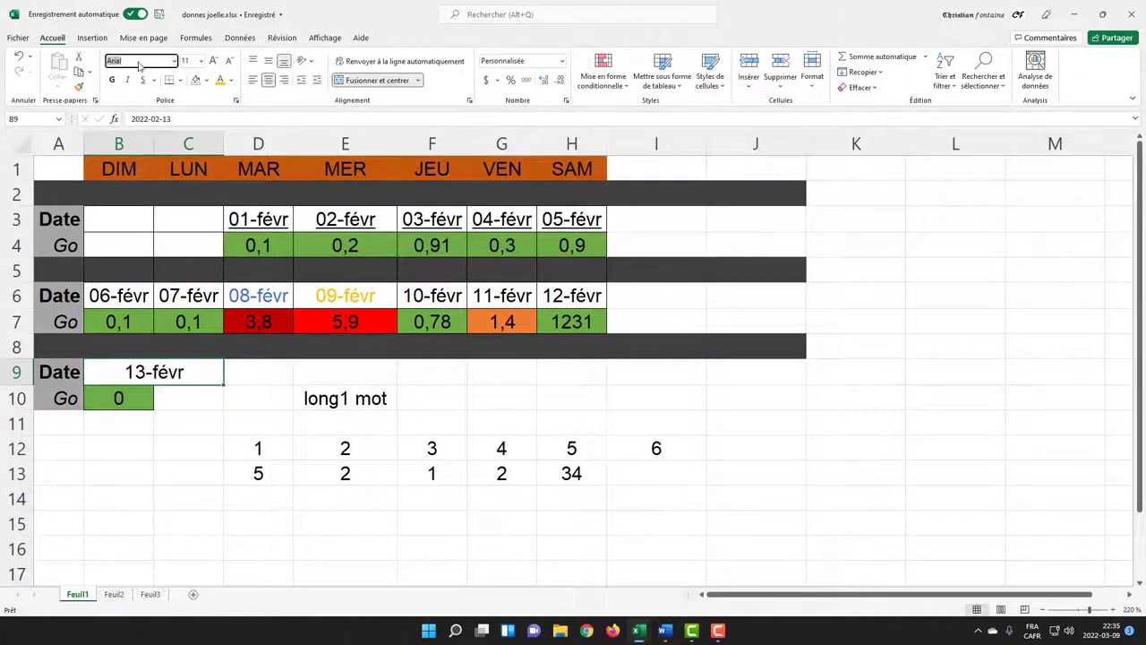
click(136, 296)
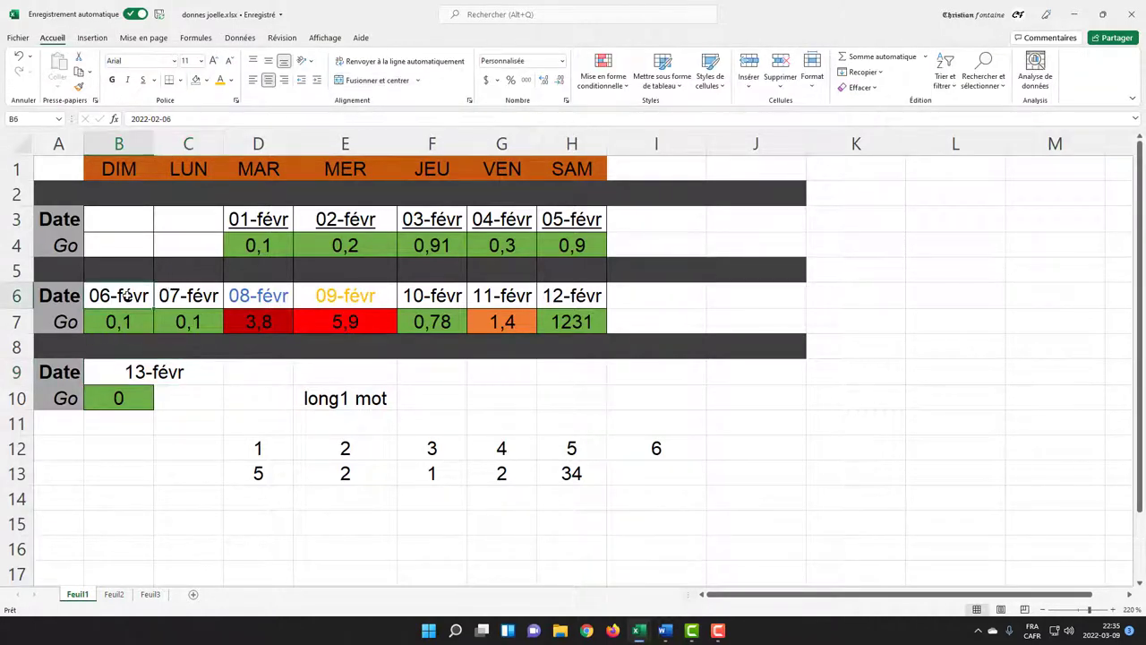
key(shift+Right)
key(shift+Right)
key(shift+Right)
key(shift+Right)
key(shift+Right)
key(shift+Right)
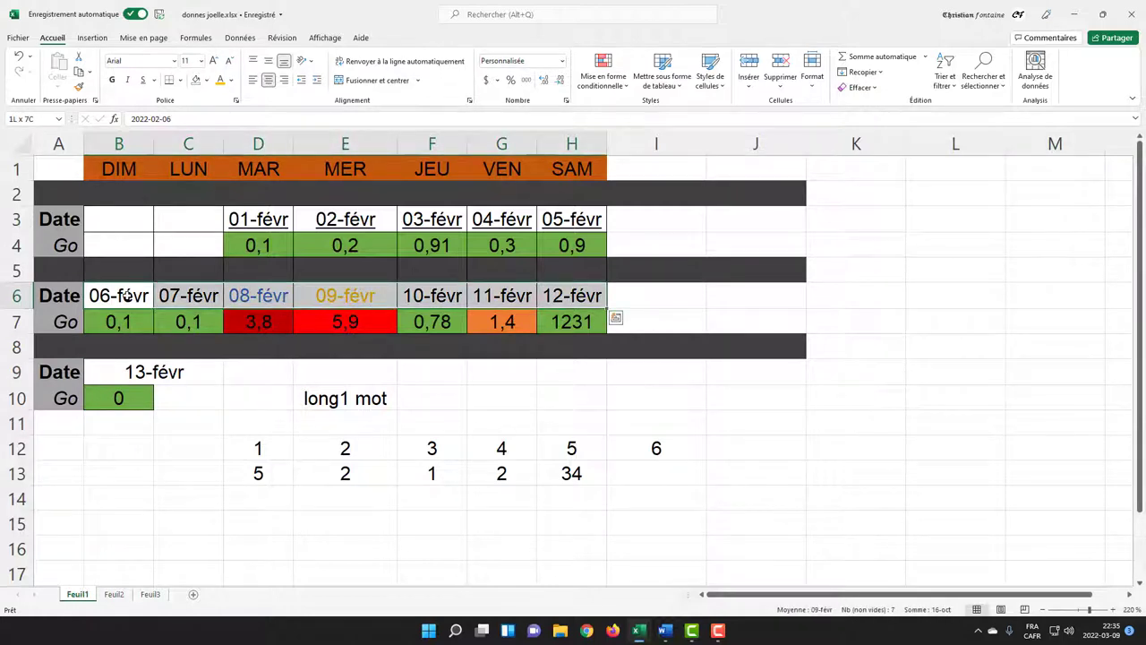
key(alt)
key(h)
key(f)
key(f)
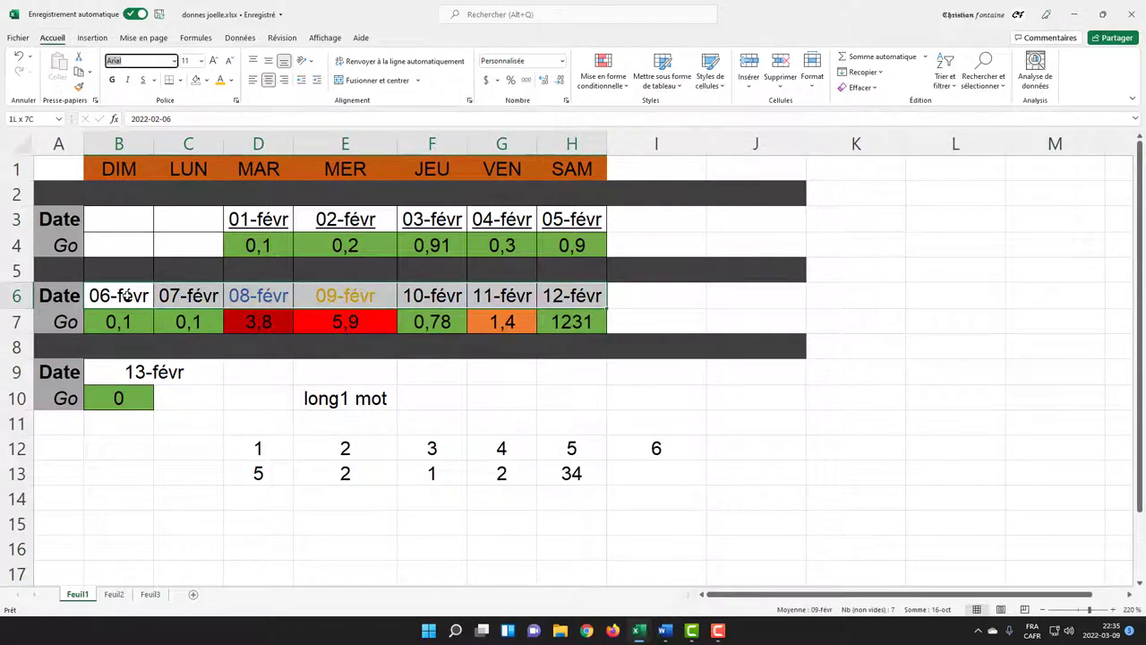
text(Courier New)
key(Return)
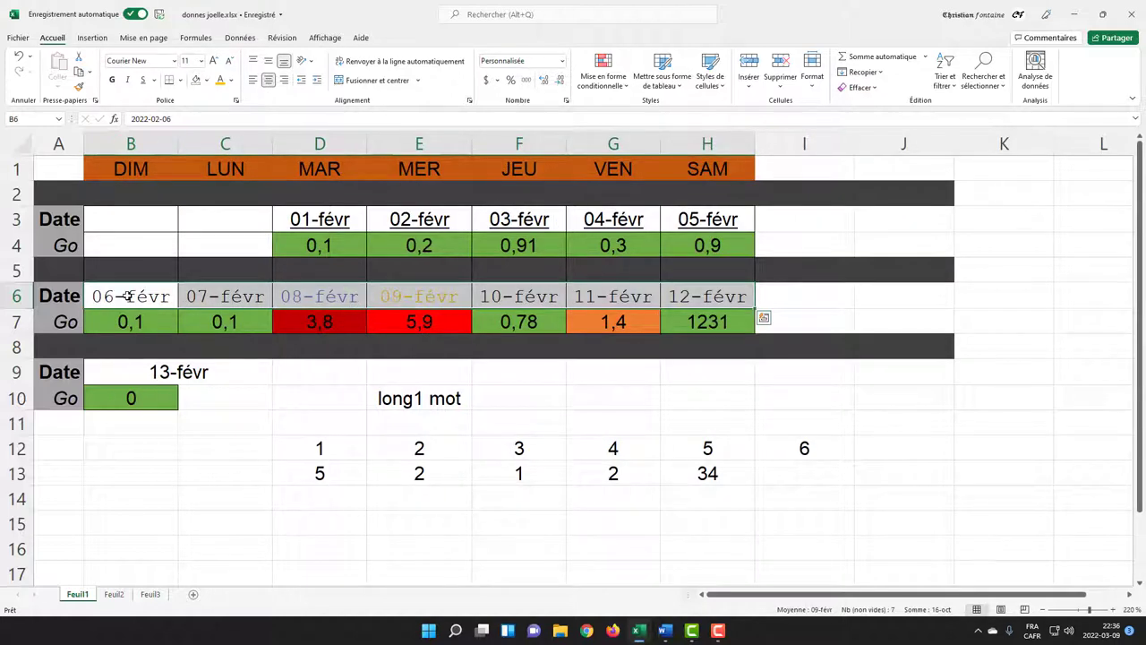
click(55, 167)
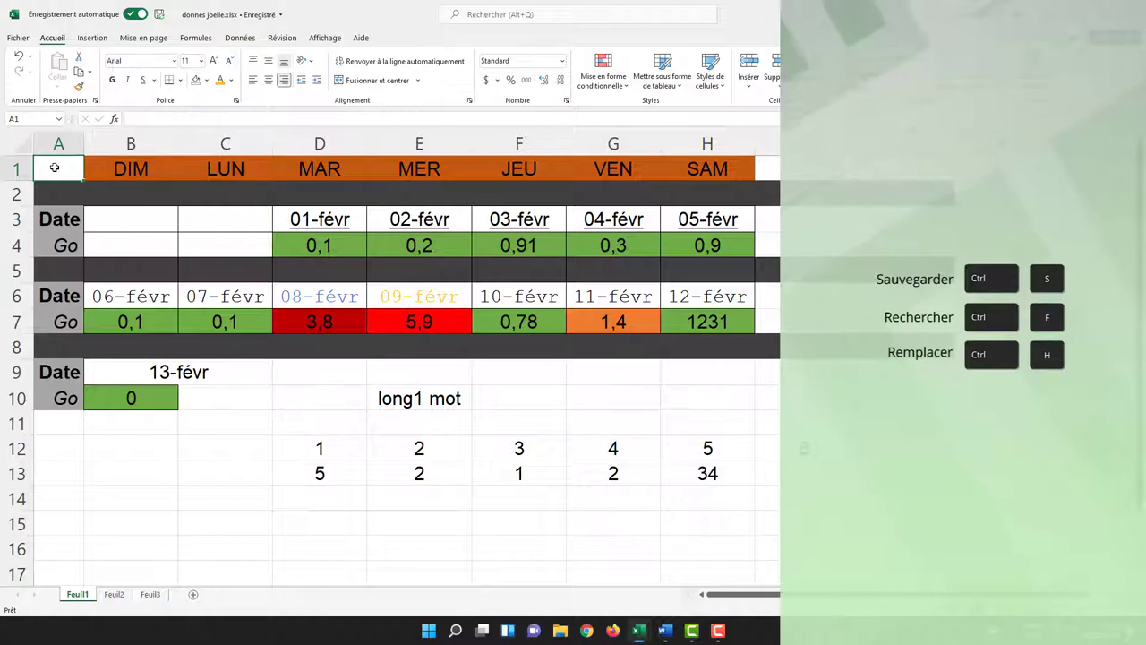
Search the sheet for the value 0,1.
key(ctrl+f)
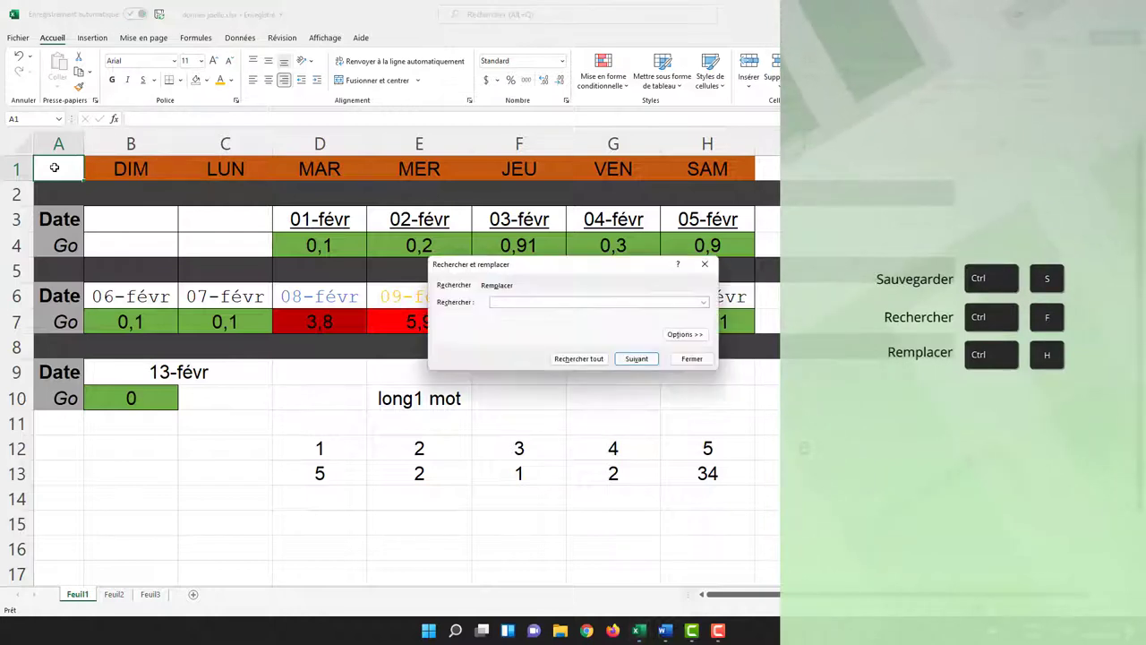
text(0,1)
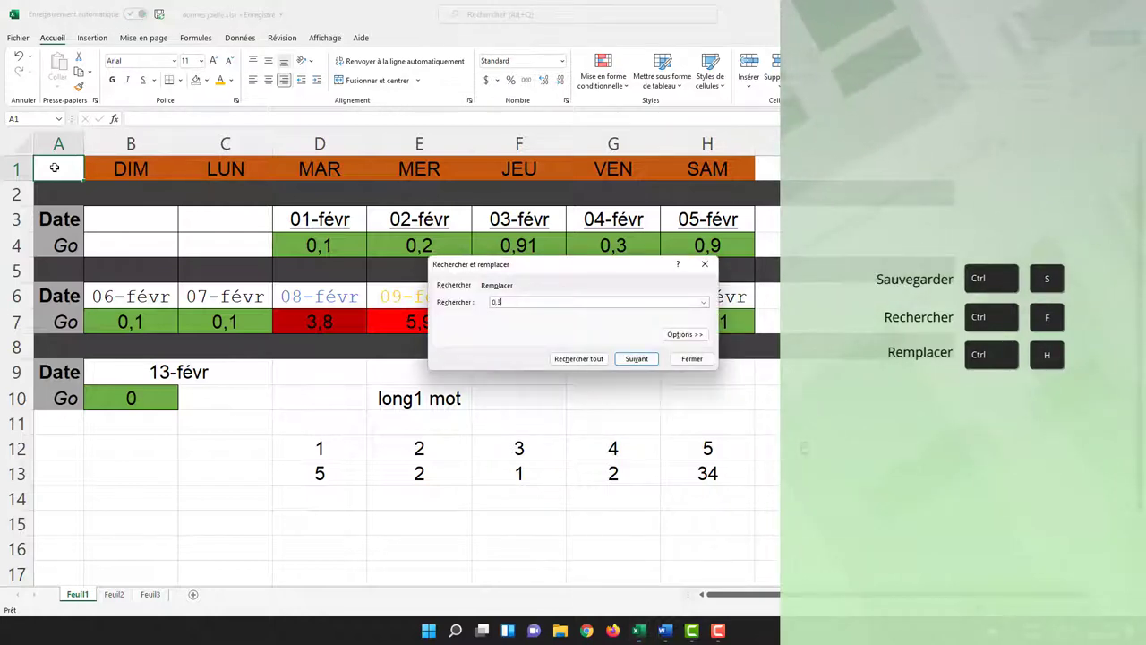
key(Return)
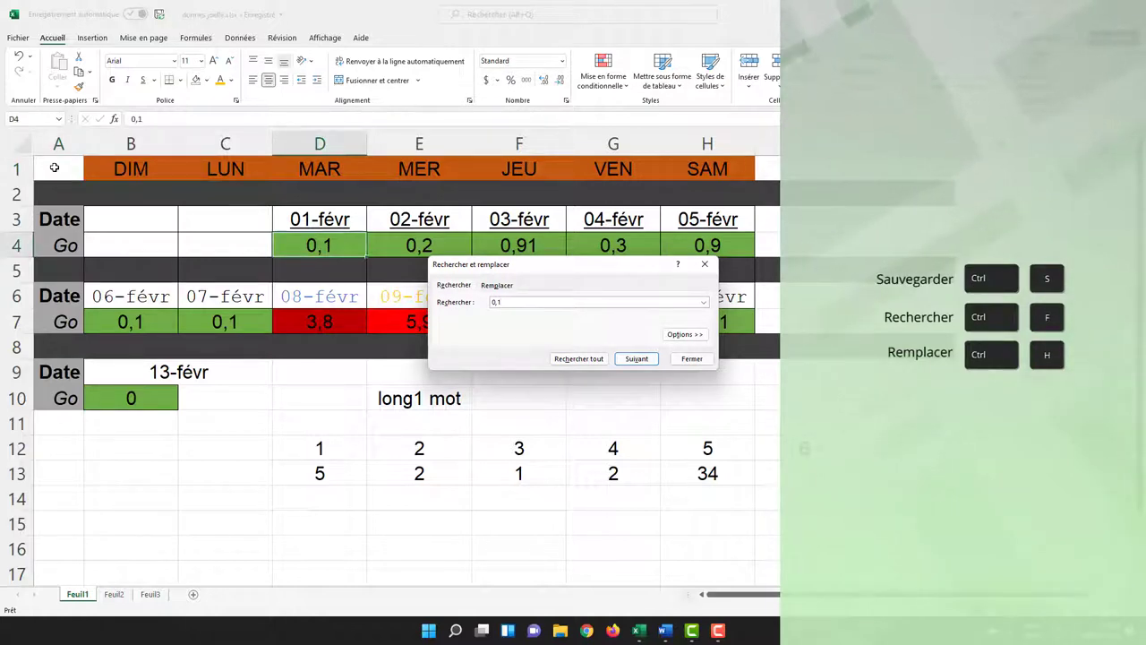
key(Escape)
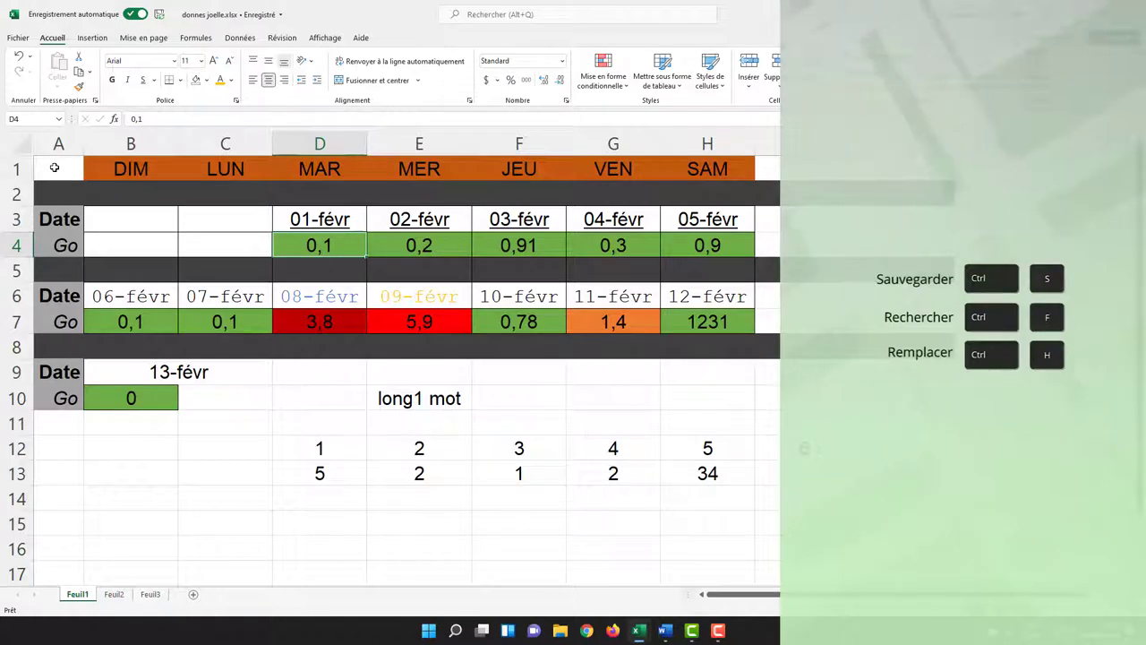
Replace all 0,1 values with 9,1 (D4, B7, C7).
key(ctrl+h)
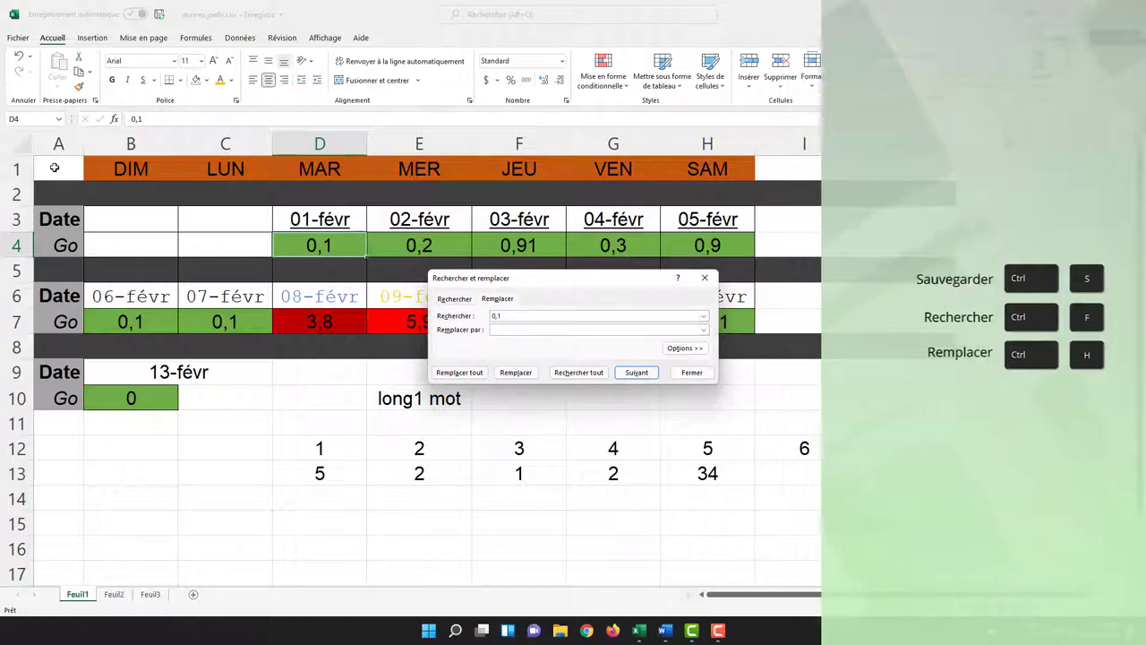
text(9,)
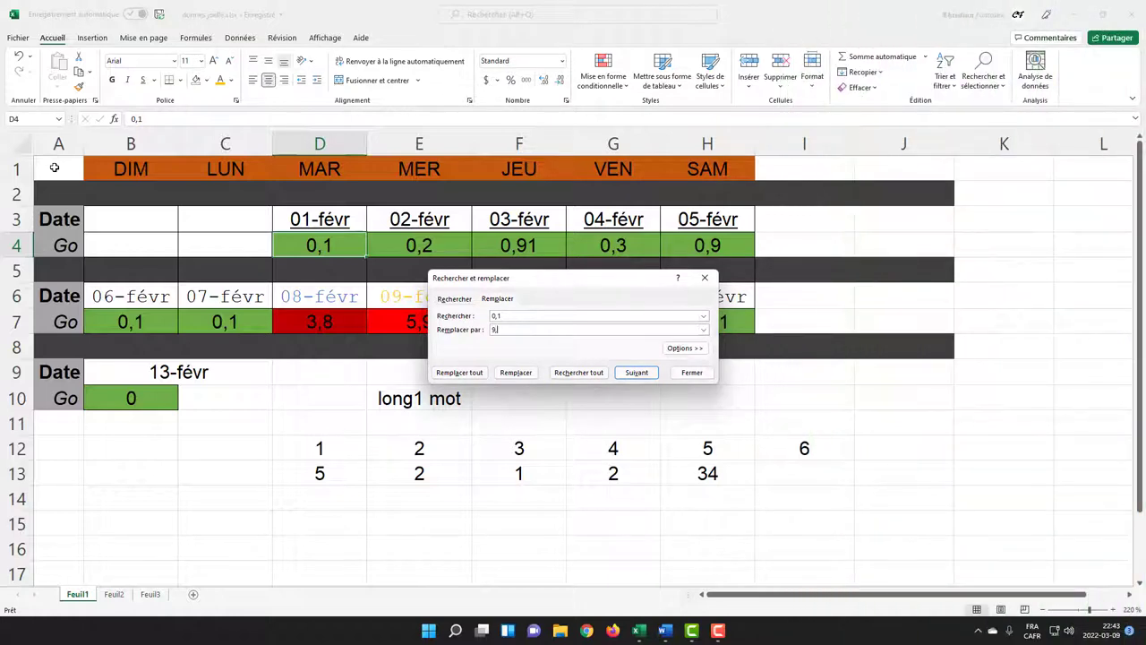
text(1)
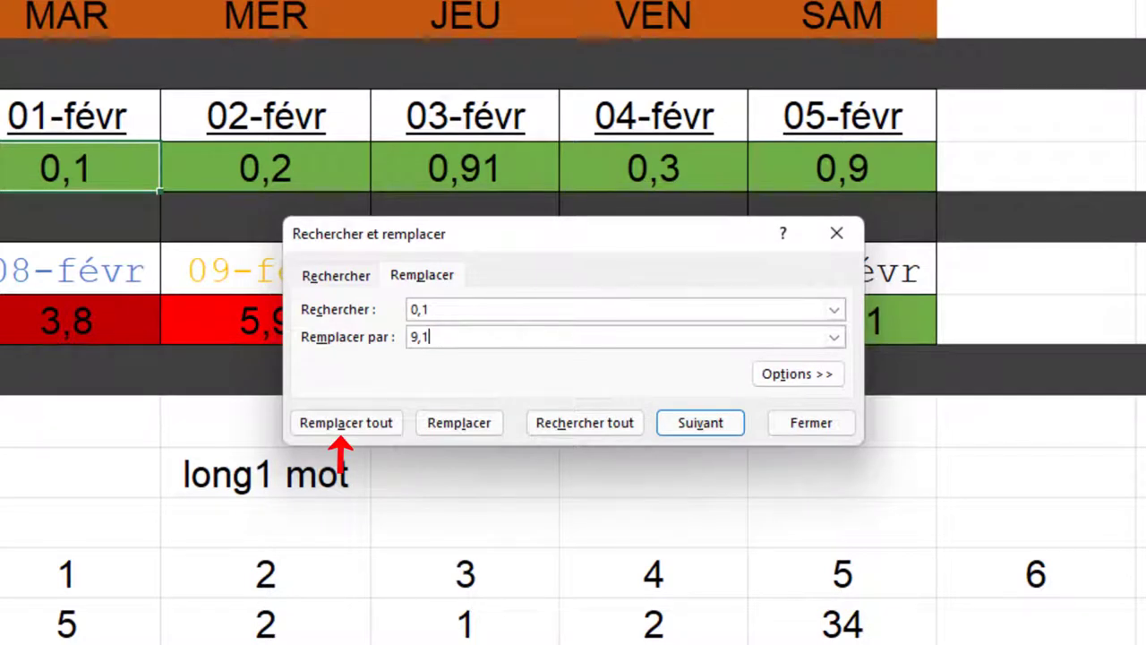
click(346, 423)
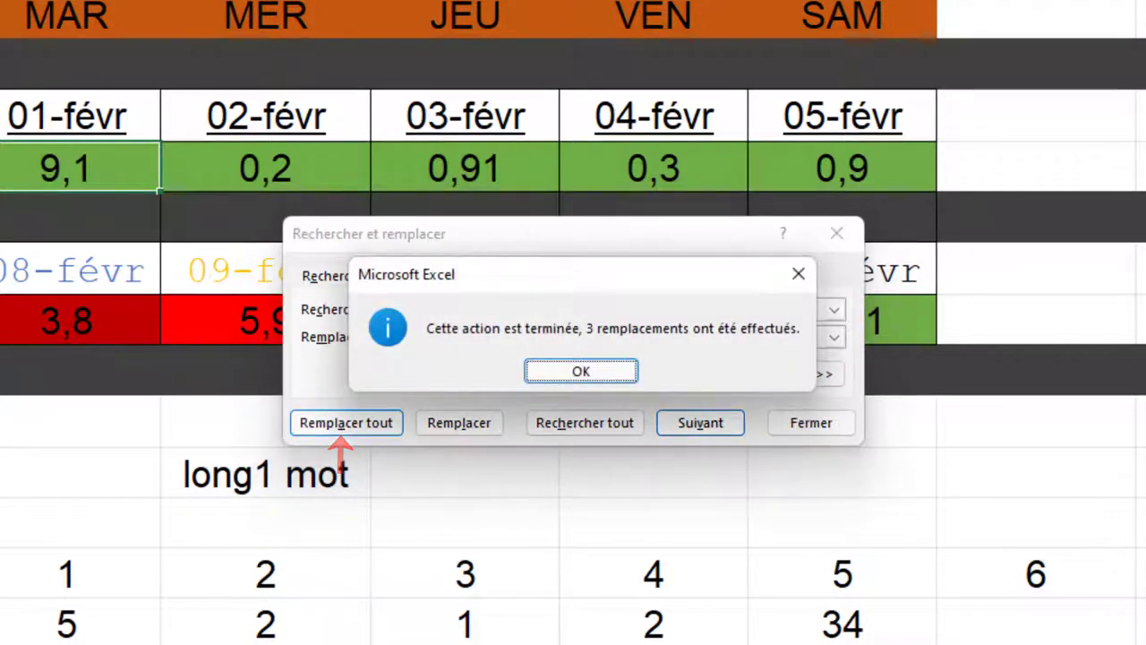
key(Return)
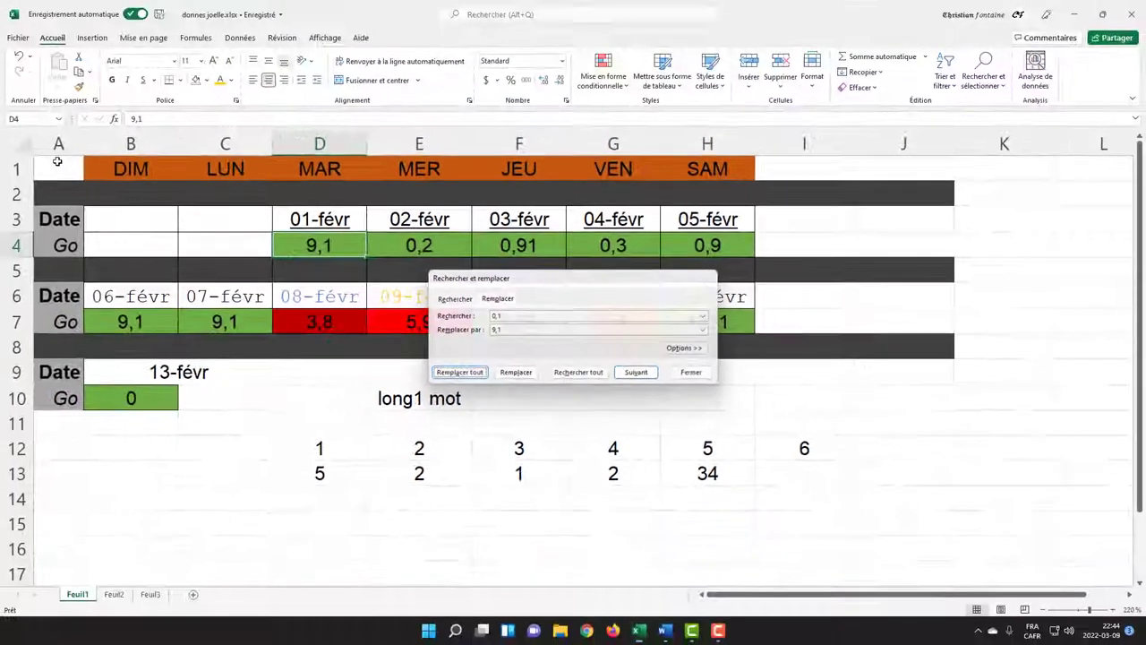
key(Escape)
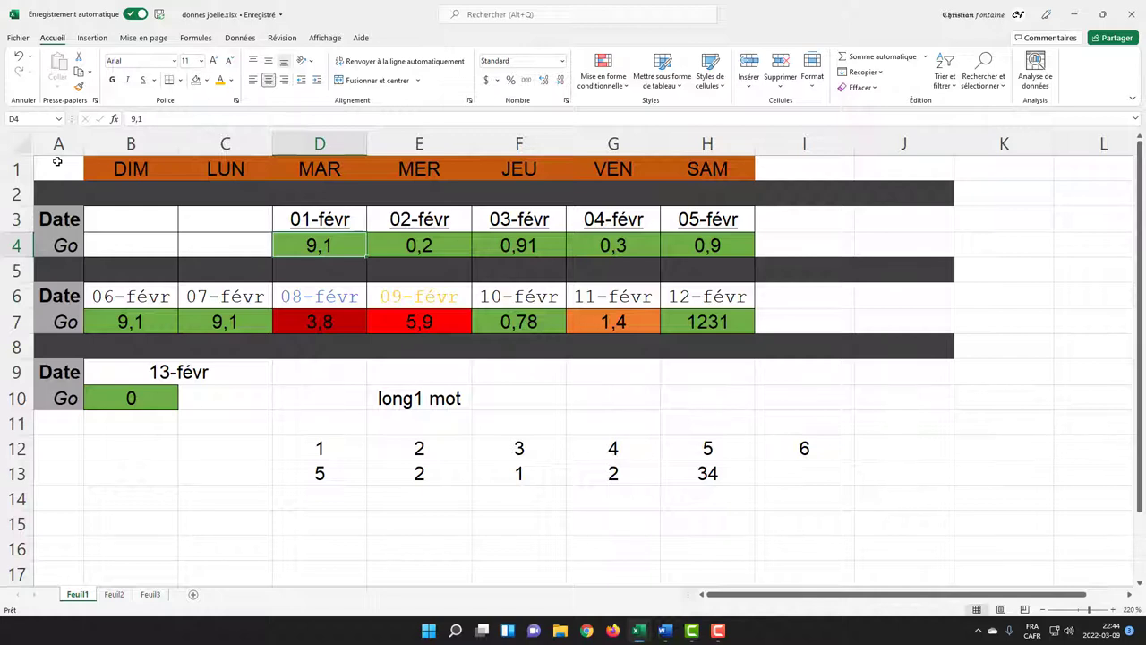
Type 'Ceci est une très longue phrase pour un test' into F10.
click(54, 220)
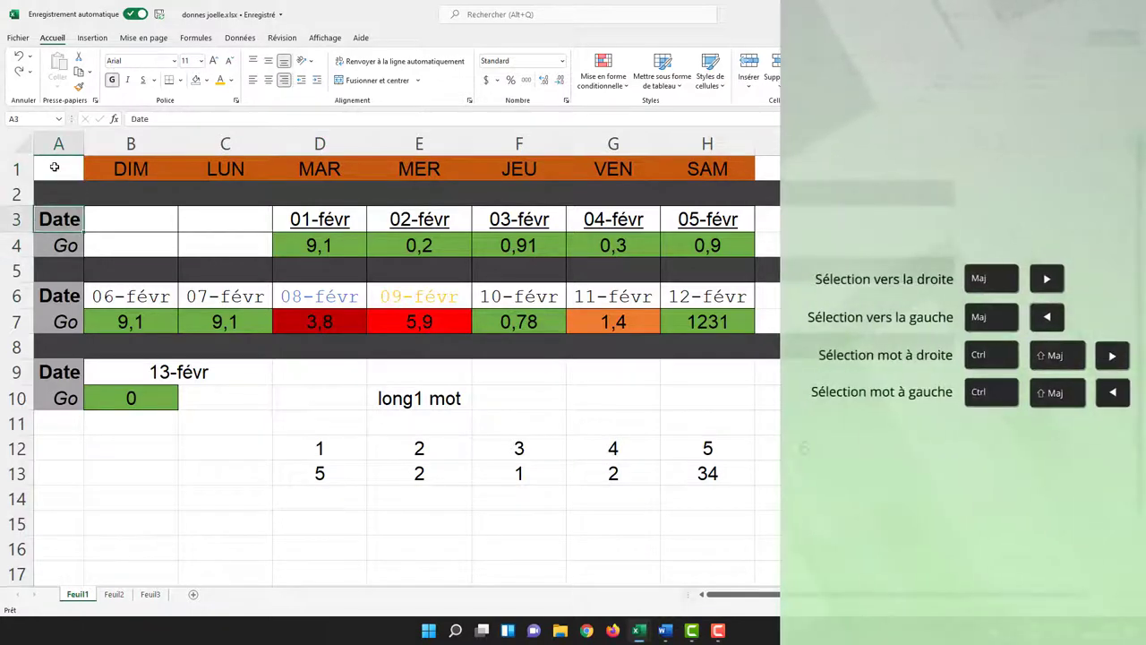
key(Down)
key(Down)
key(Down)
key(Down)
key(Down)
key(Down)
key(Right)
key(Right)
key(Right)
key(Right)
key(Right)
key(Right)
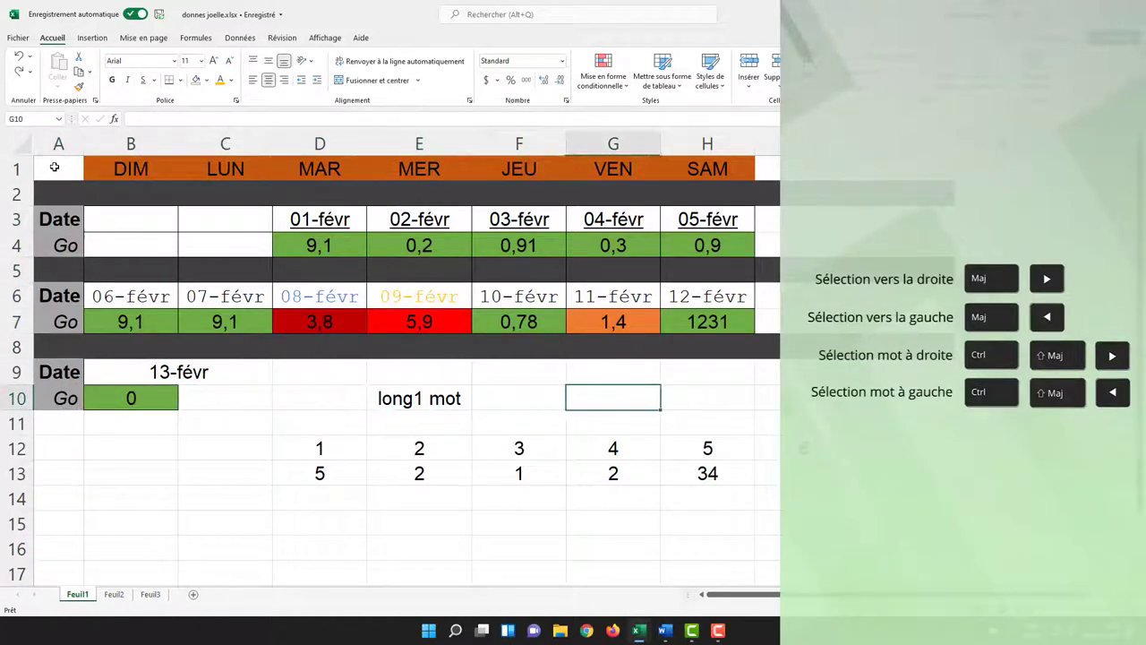
key(Left)
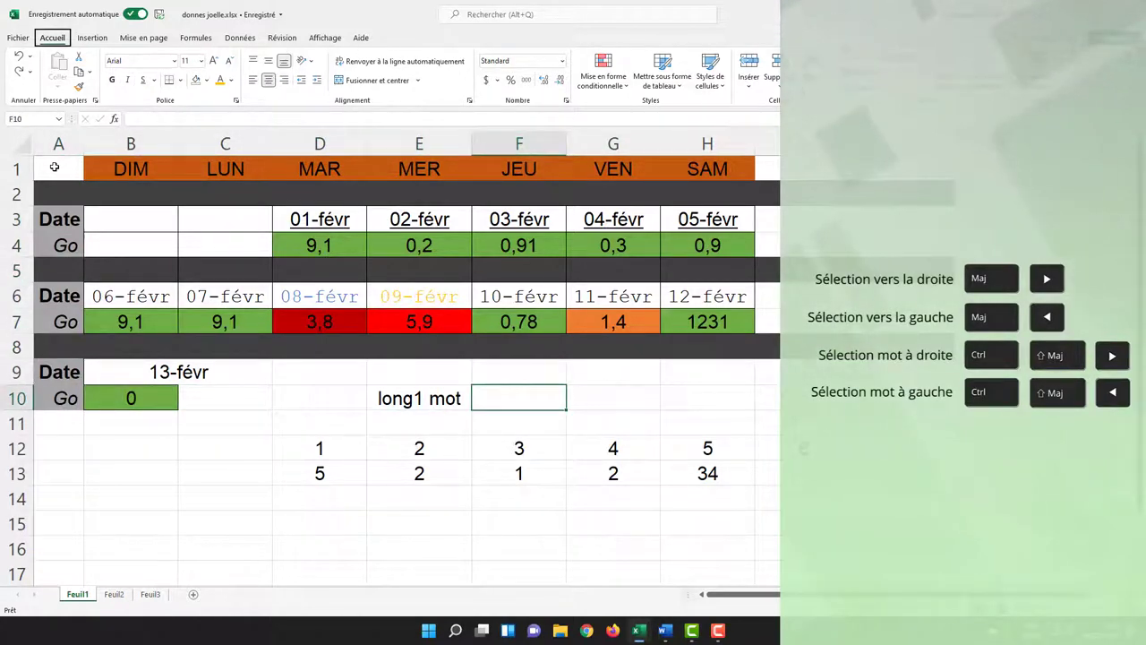
key(alt)
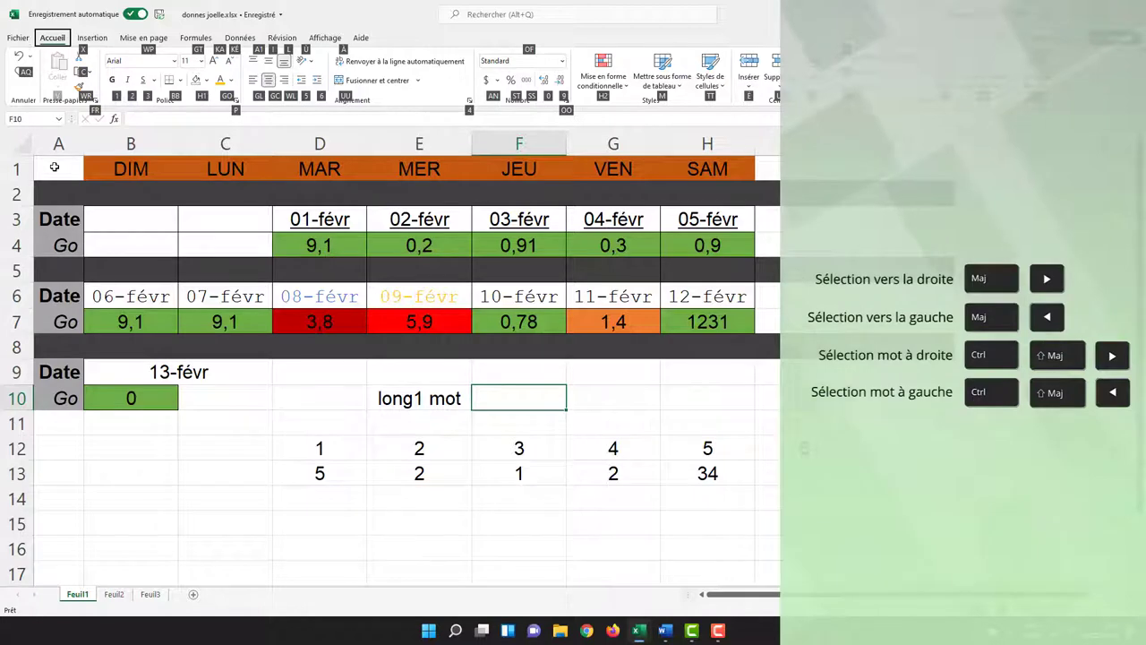
text(d)
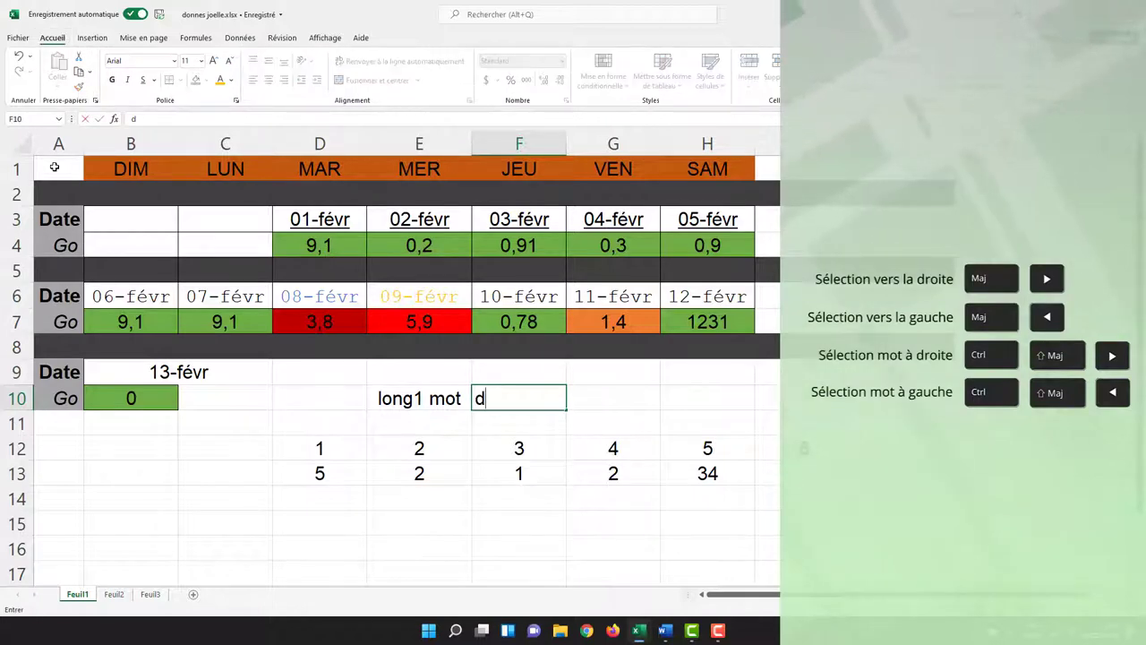
key(BackSpace)
text(Ceci est )
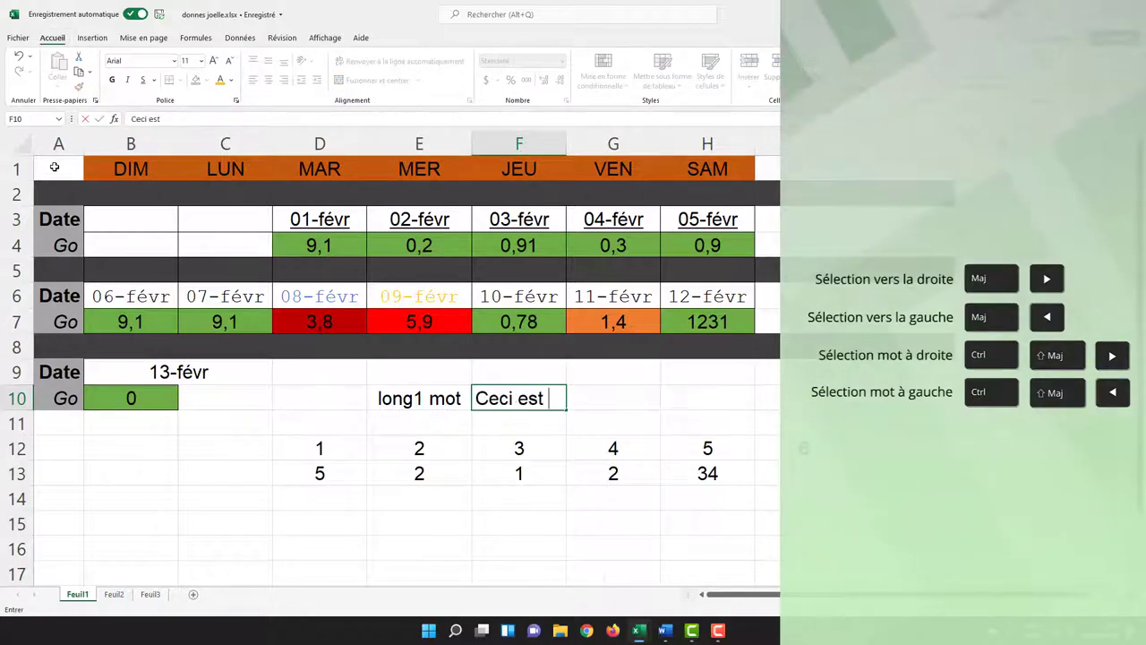
text(une très longue)
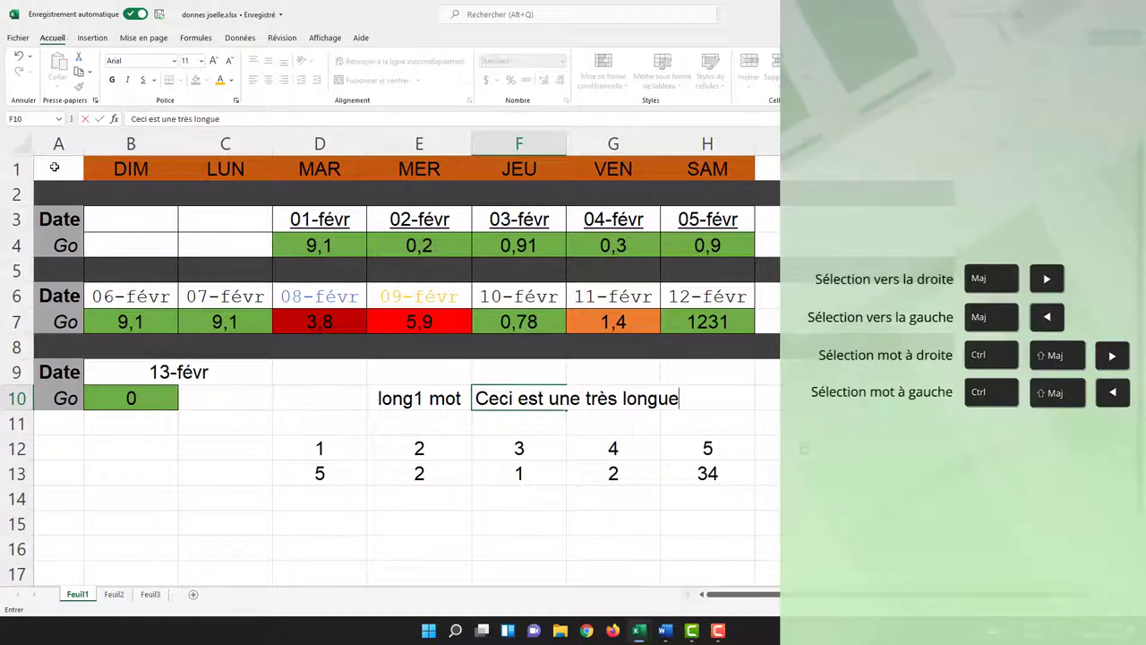
text( phrase pour un)
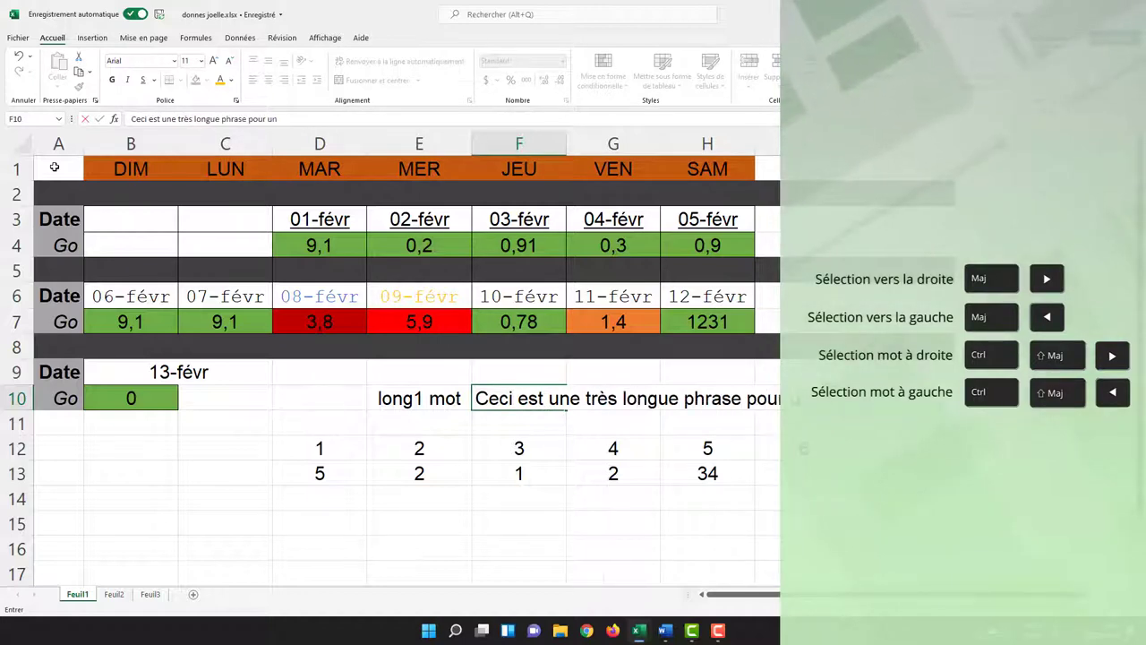
text( test)
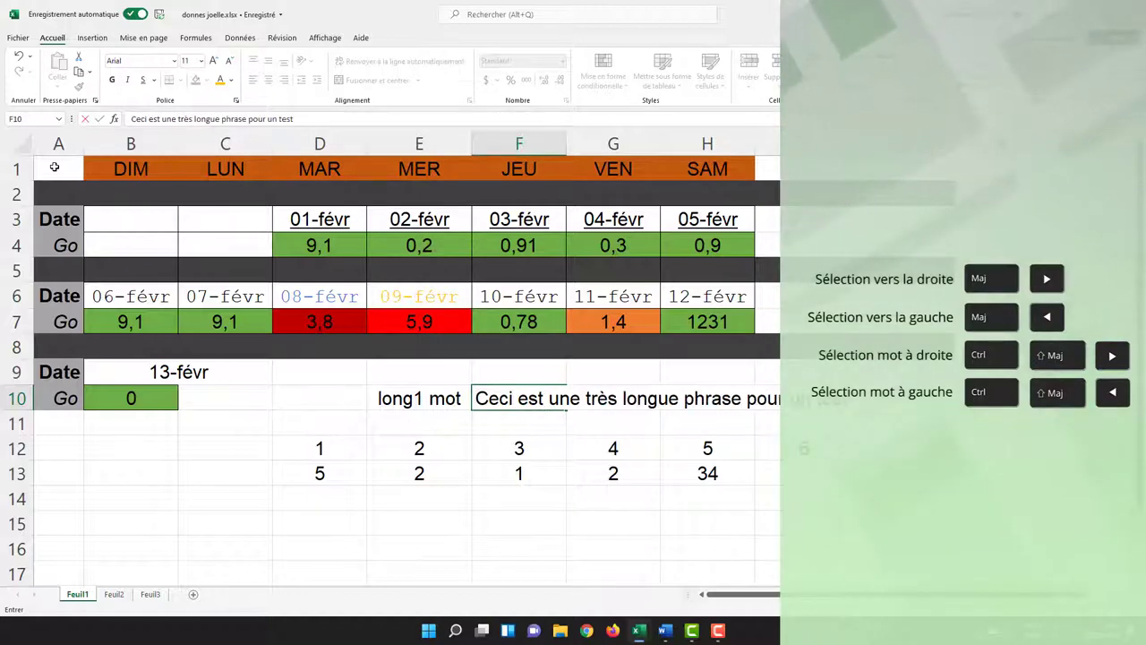
Return to F10 and reopen the sentence for editing.
key(Home)
key(Right)
key(Right)
key(Right)
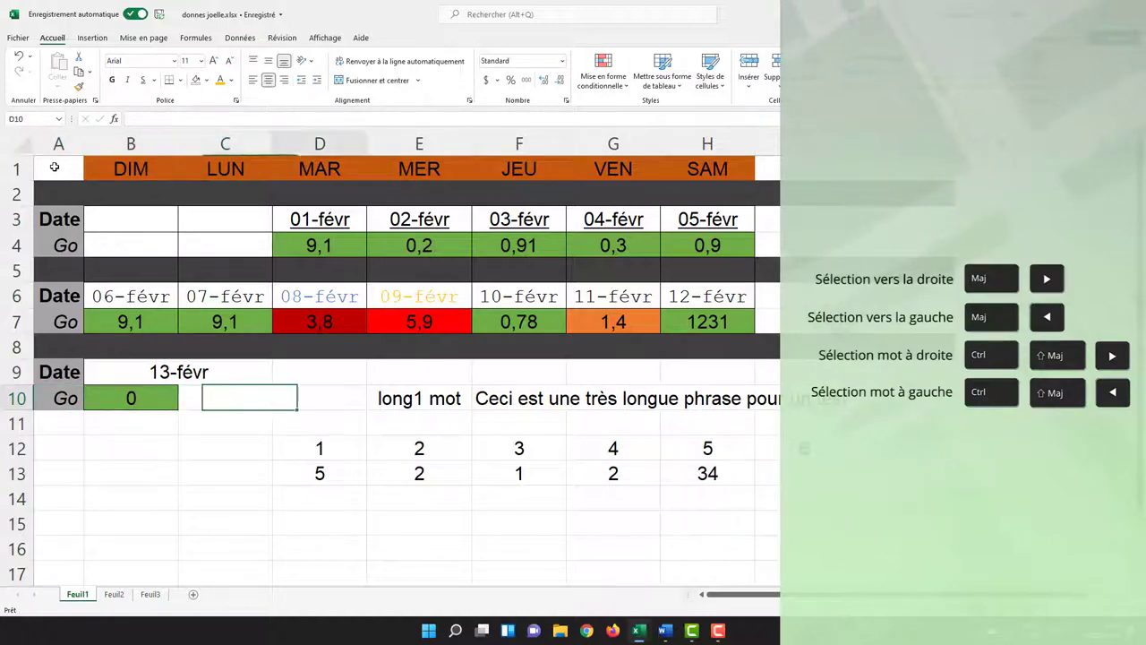
key(Right)
key(Right)
key(Right)
key(Left)
key(Left)
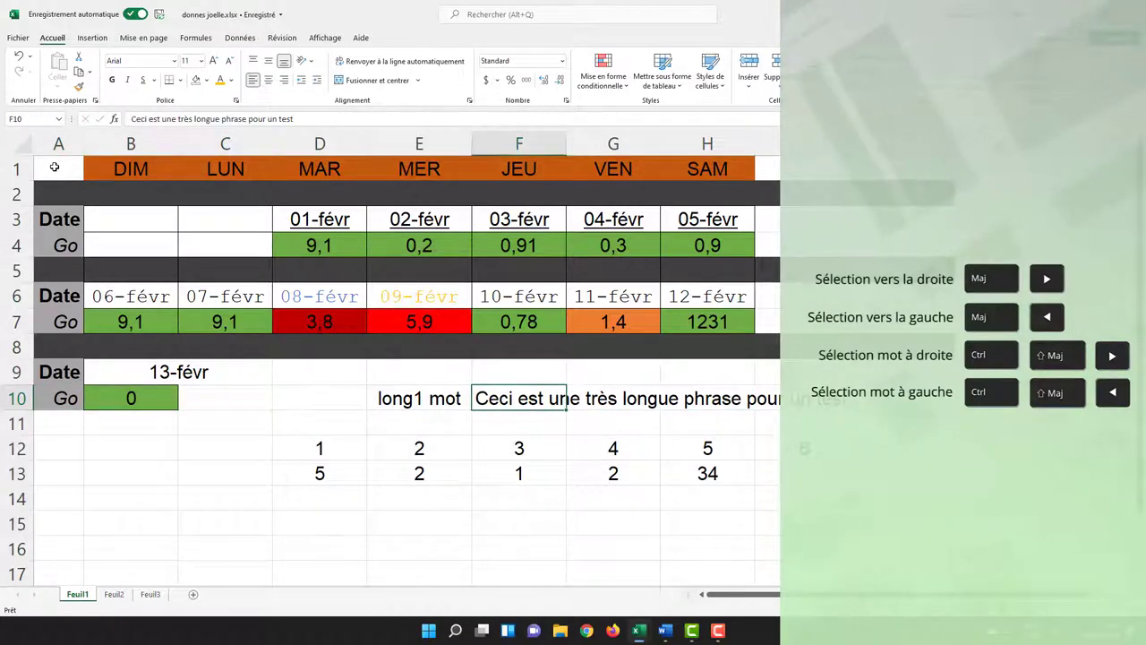
key(F2)
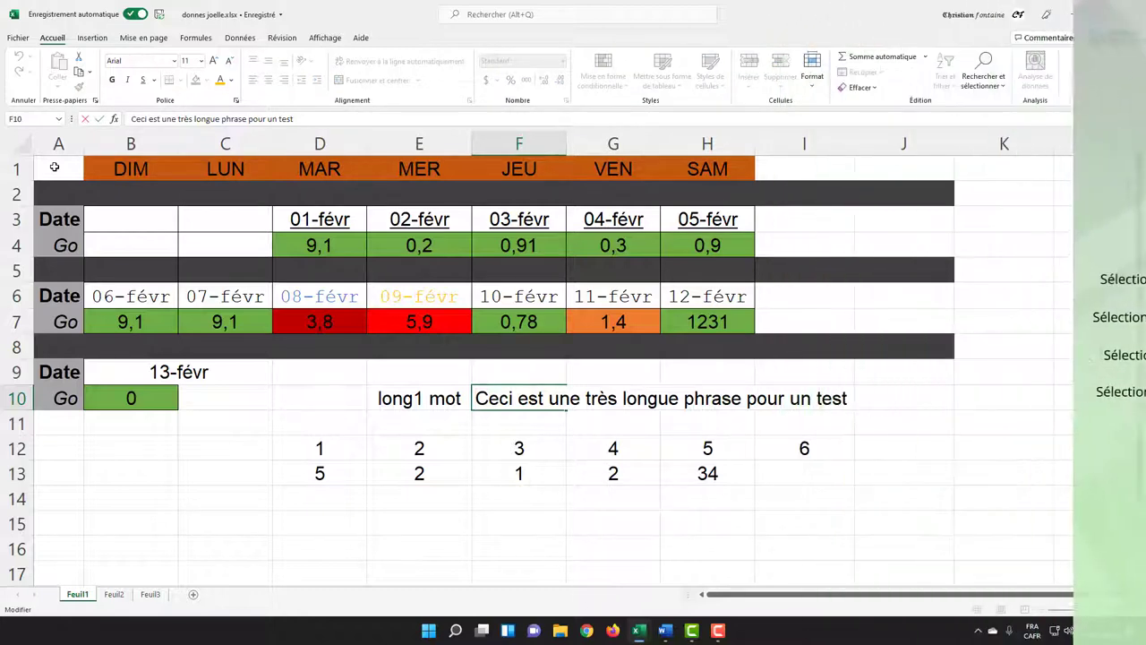
key(shift+Right)
key(shift+Right)
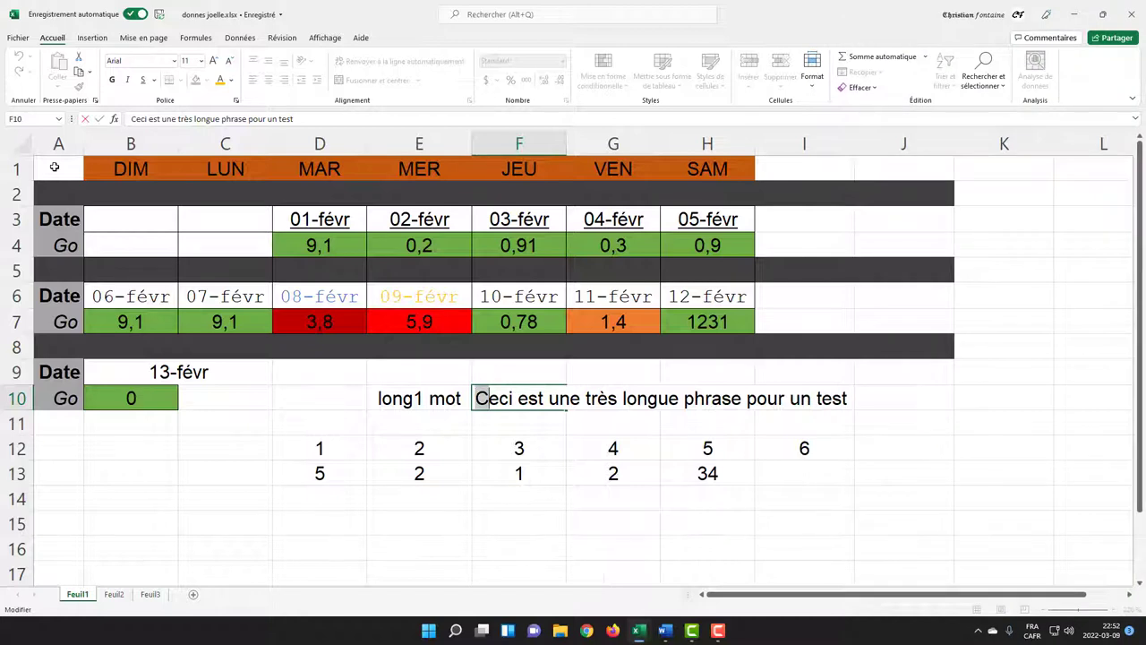
key(shift+Right)
key(shift+Right)
key(shift+Right)
key(shift+Right)
key(shift+Right)
key(shift+Right)
key(shift+Right)
key(shift+Right)
key(shift+Right)
key(shift+Right)
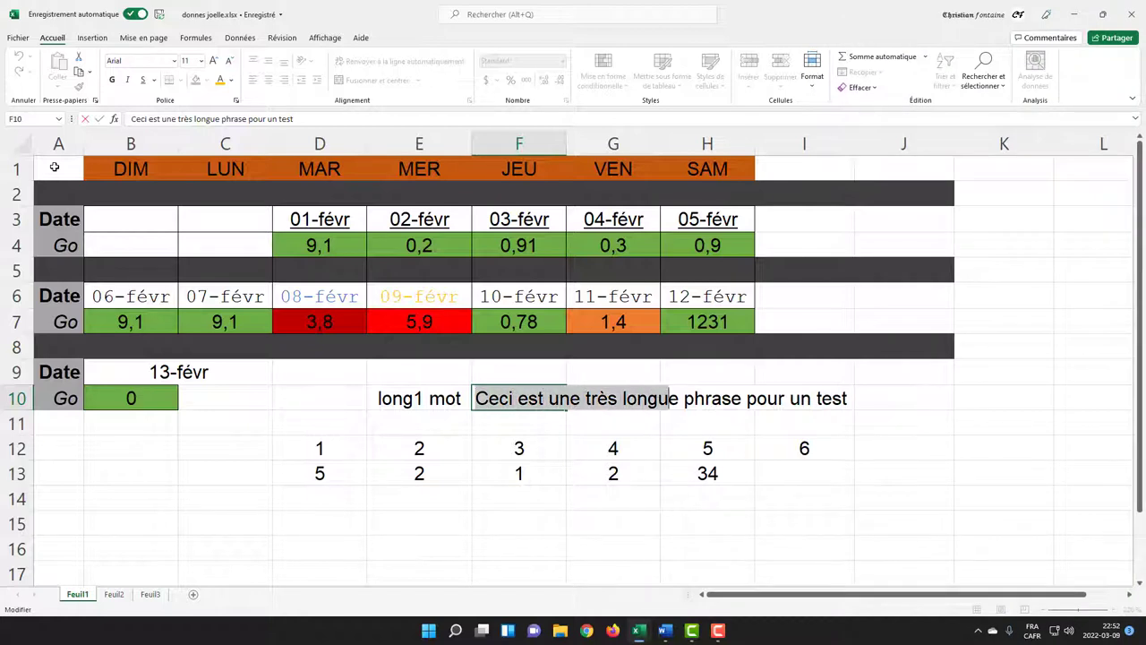
key(shift+Left)
key(shift+Left)
key(shift+Left)
key(shift+Left)
key(shift+Left)
key(shift+Left)
key(shift+Left)
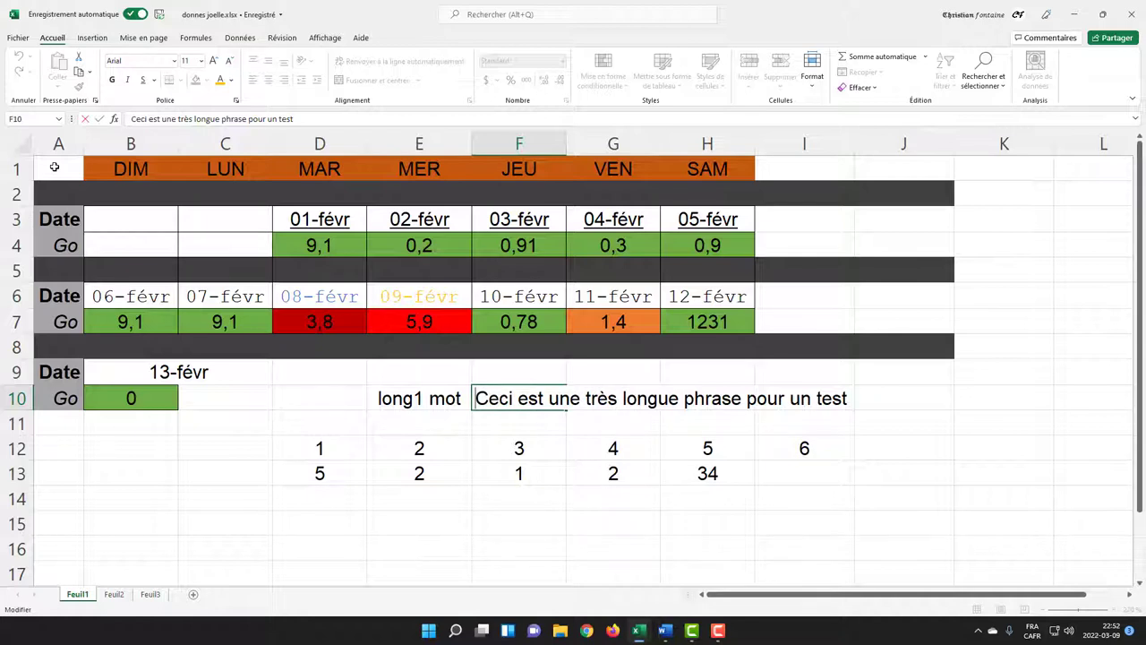
key(ctrl+shift+Right)
key(ctrl+shift+Right)
key(ctrl+shift+Right)
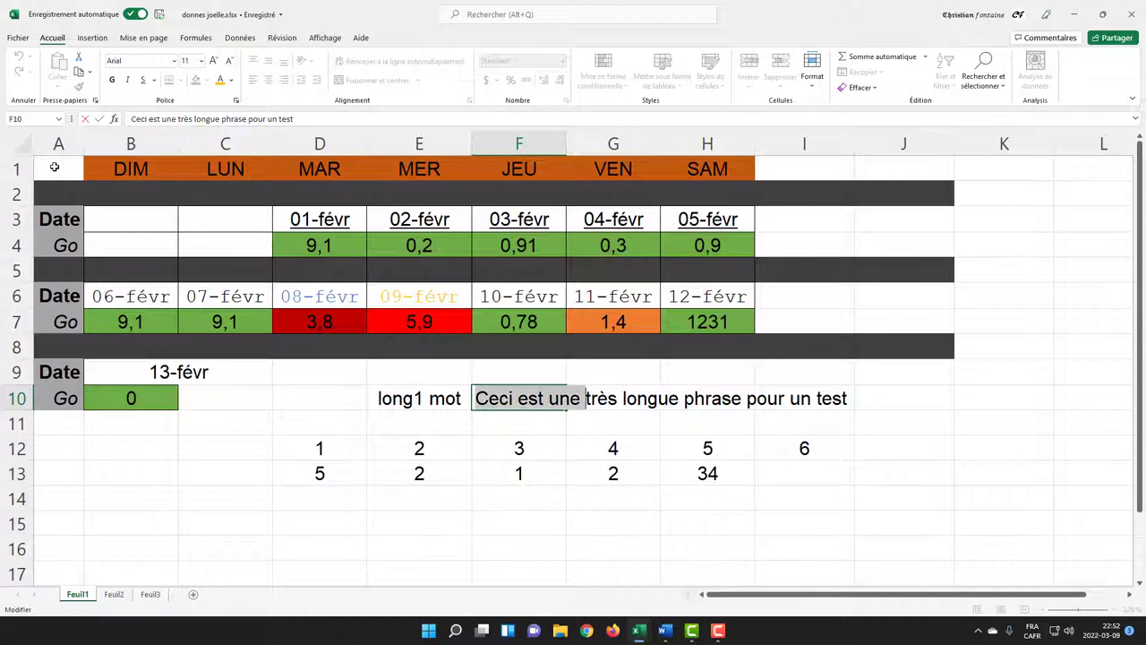
key(ctrl+shift+Right)
key(ctrl+shift+Right)
key(ctrl+shift+Right)
key(ctrl+shift+Right)
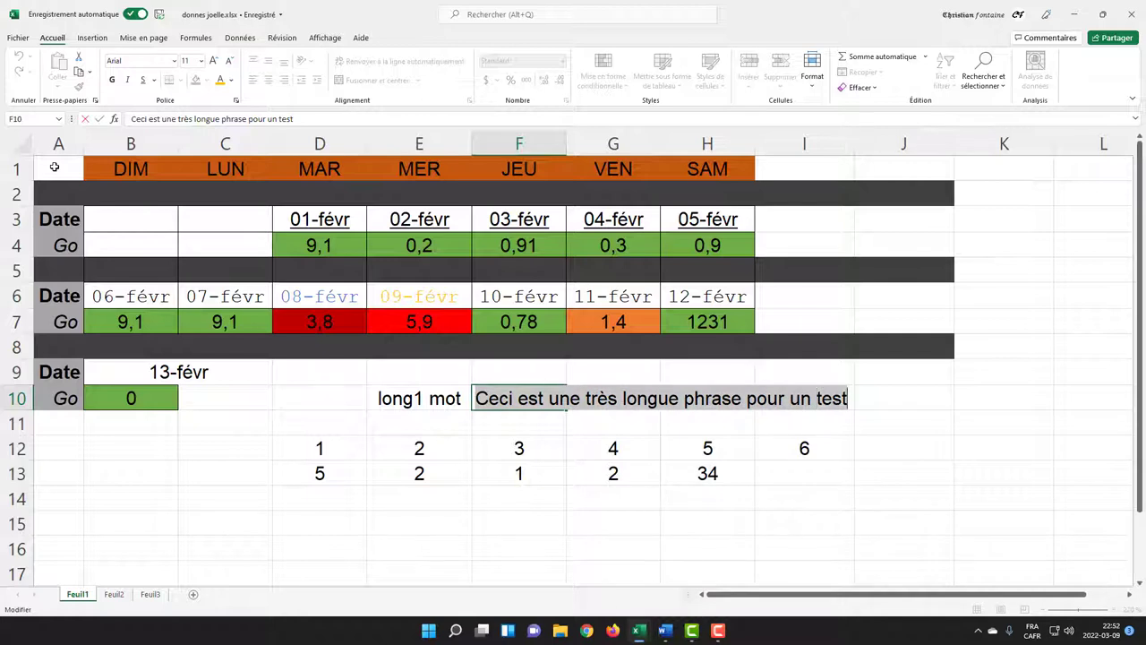
key(ctrl+shift+Left)
key(ctrl+shift+Left)
key(ctrl+shift+Left)
key(ctrl+shift+Left)
key(ctrl+shift+Left)
key(ctrl+shift+Left)
key(ctrl+shift+Left)
key(ctrl+shift+Left)
key(ctrl+shift+Left)
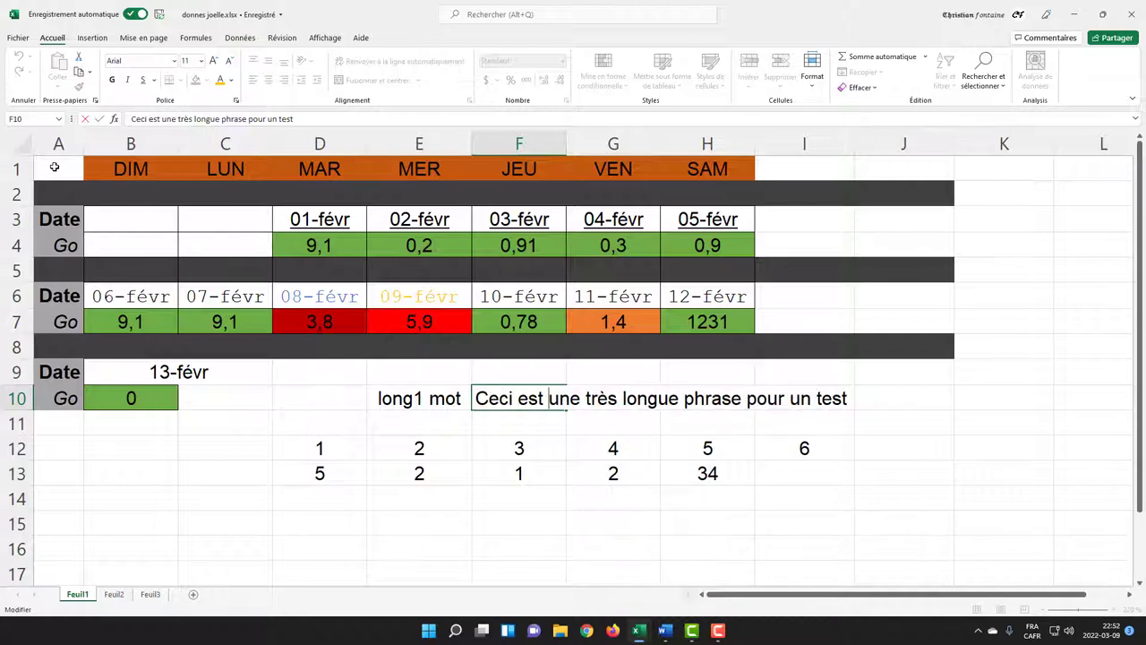
key(ctrl+Right)
key(ctrl+Right)
key(ctrl+Right)
key(ctrl+Right)
key(ctrl+Right)
key(ctrl+Left)
key(ctrl+Left)
key(ctrl+Left)
key(ctrl+Left)
key(ctrl+Left)
double_click(641, 397)
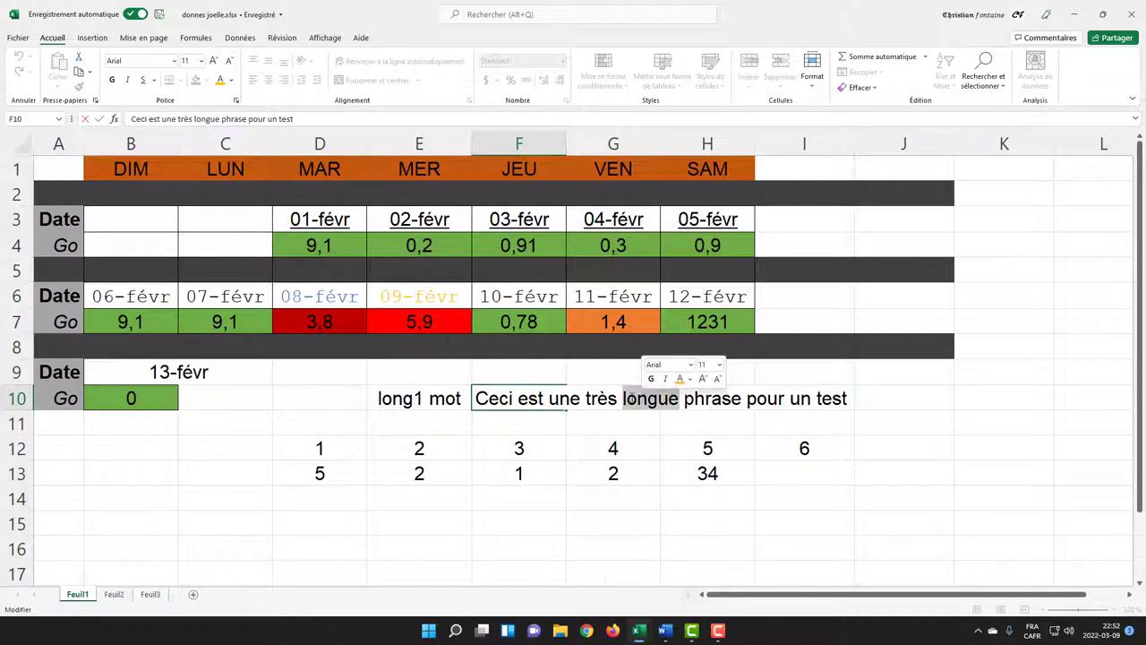
double_click(570, 398)
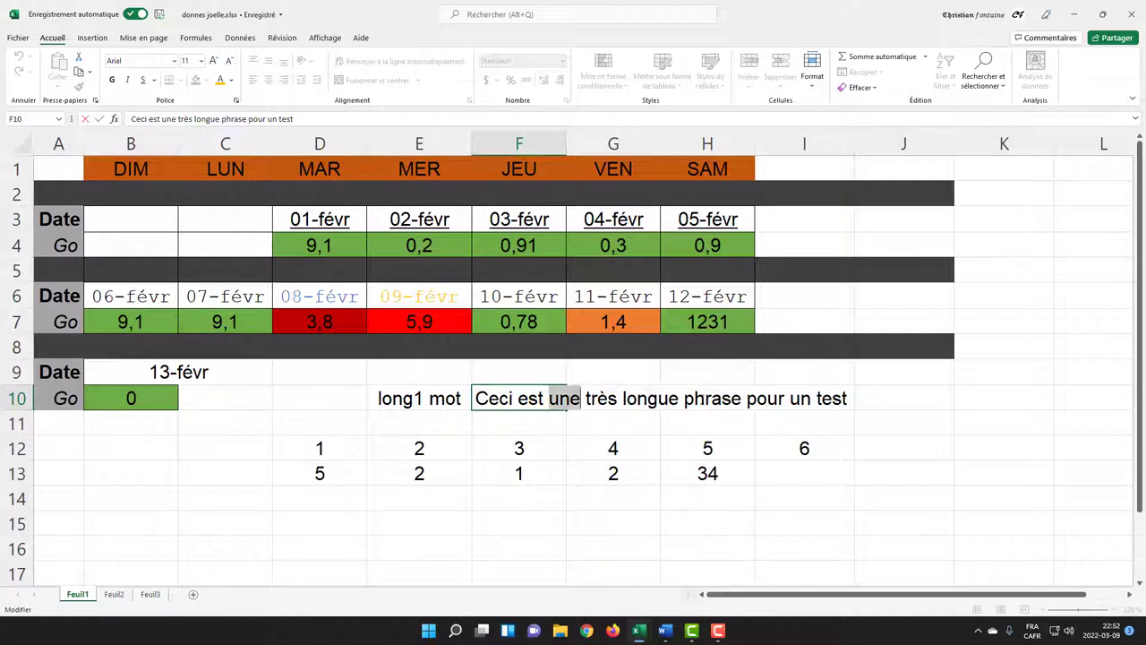
double_click(713, 397)
click(791, 412)
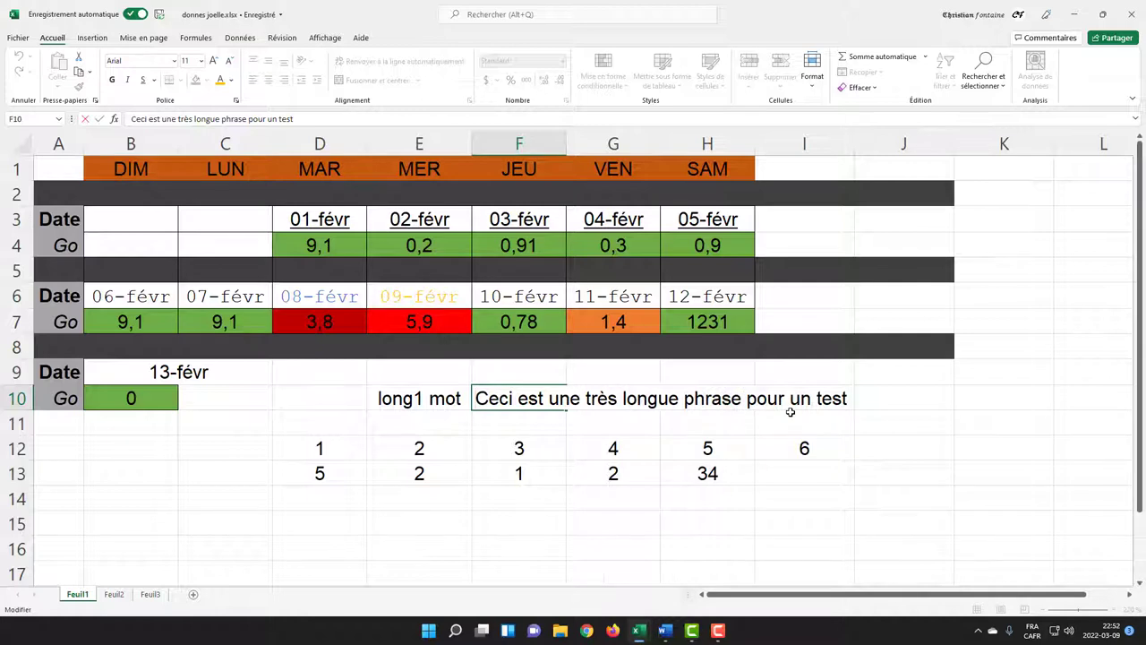
key(ctrl+shift+Right)
key(ctrl+shift+Right)
key(ctrl+shift+Right)
key(ctrl+shift+Right)
key(ctrl+shift+Right)
key(ctrl+shift+Right)
key(ctrl+shift+Right)
key(ctrl+shift+Left)
key(ctrl+shift+Left)
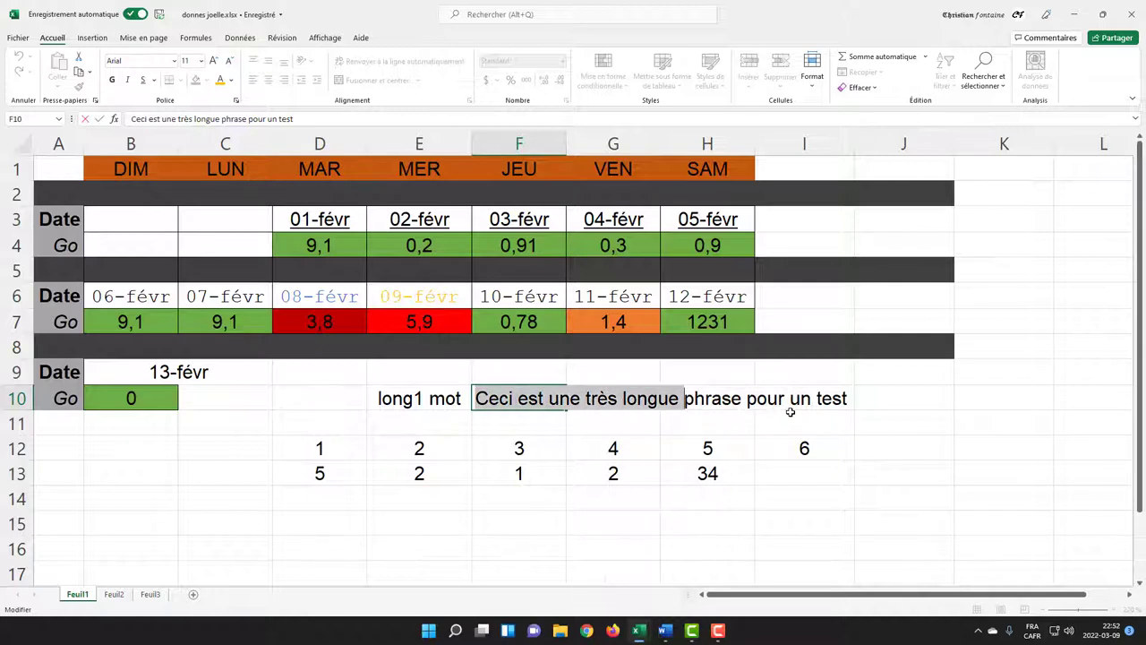
key(ctrl+shift+Left)
key(ctrl+shift+Left)
key(ctrl+shift+Left)
key(ctrl+shift+Left)
key(ctrl+shift+Left)
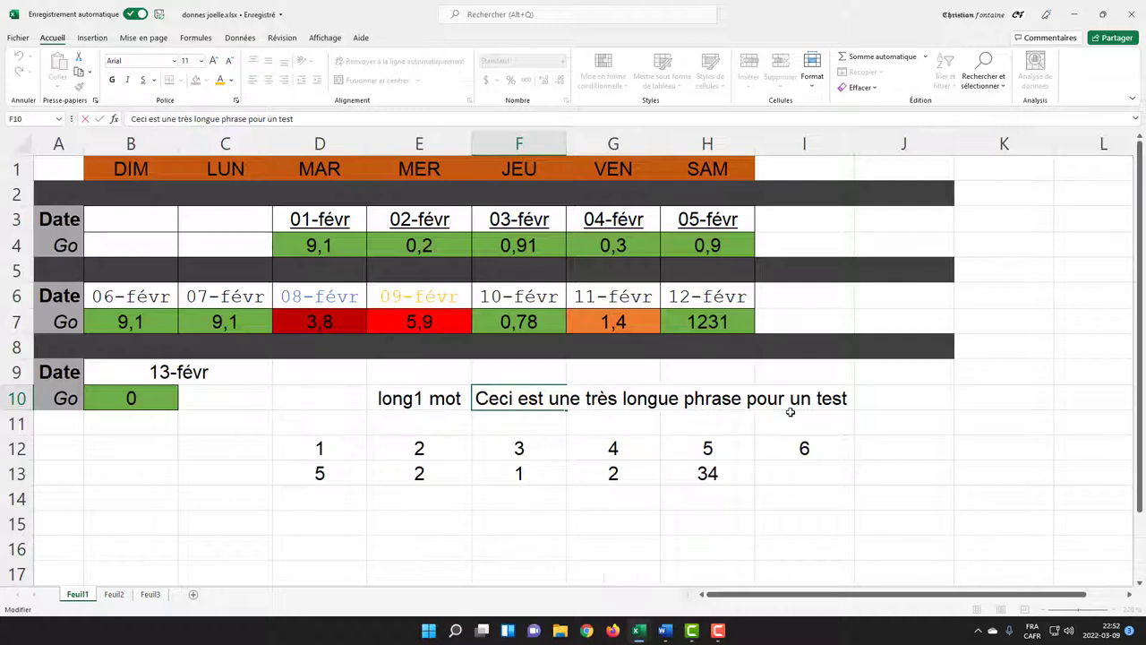
key(End)
key(ctrl+Left)
key(ctrl+Left)
key(ctrl+Left)
key(ctrl+Left)
key(ctrl+Right)
key(ctrl+Right)
key(ctrl+Right)
key(ctrl+Right)
Move the long sentence from F10 into C10.
click(55, 161)
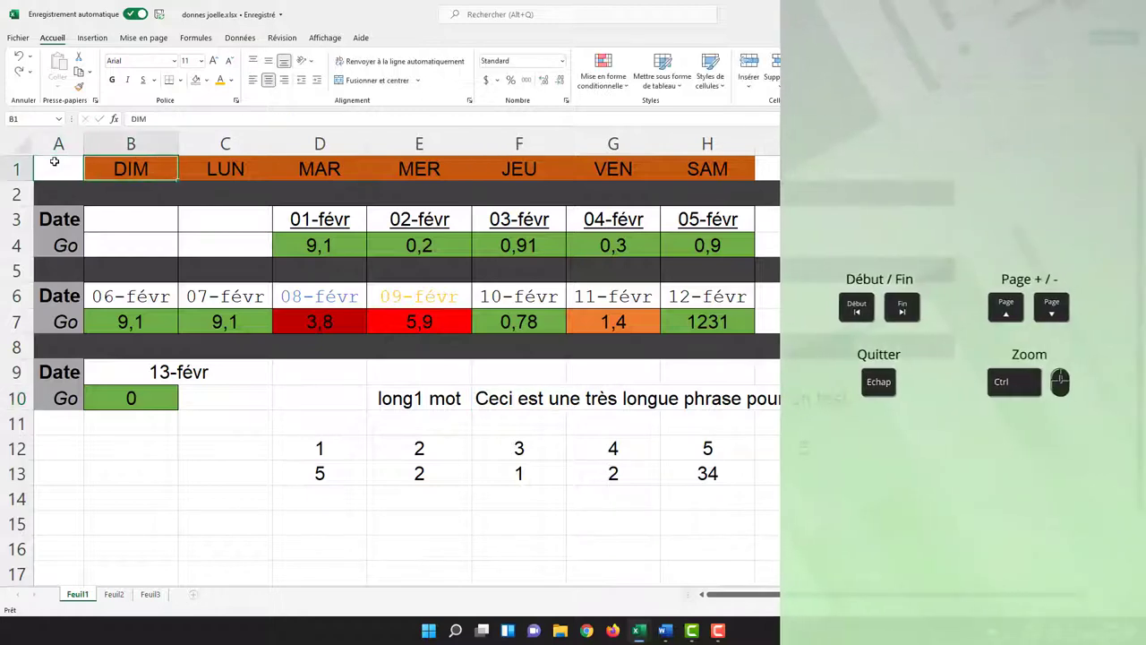
key(Right)
key(Right)
key(Right)
key(Down)
key(Down)
key(Down)
key(Down)
key(Down)
key(Down)
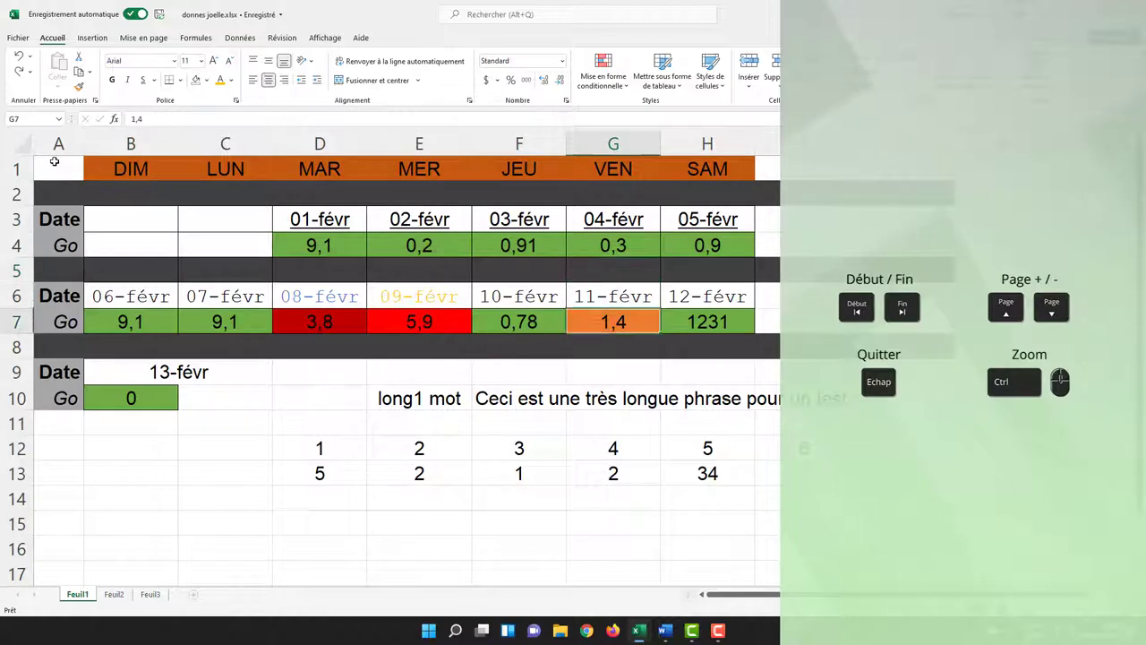
key(Down)
key(Down)
key(Down)
key(Left)
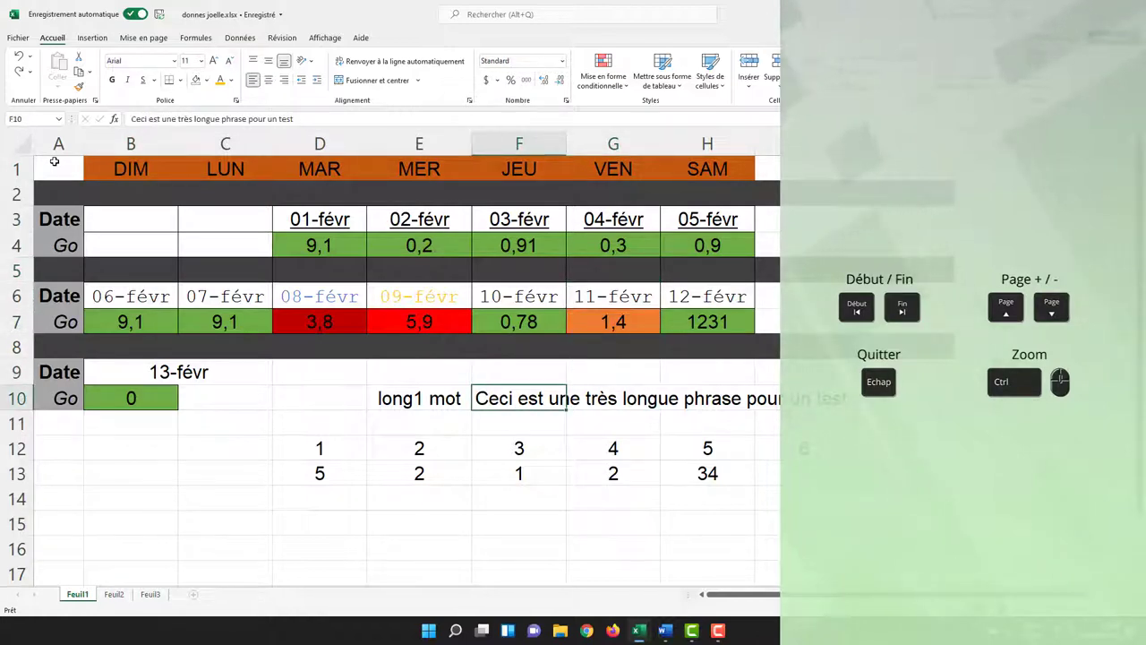
key(ctrl+c)
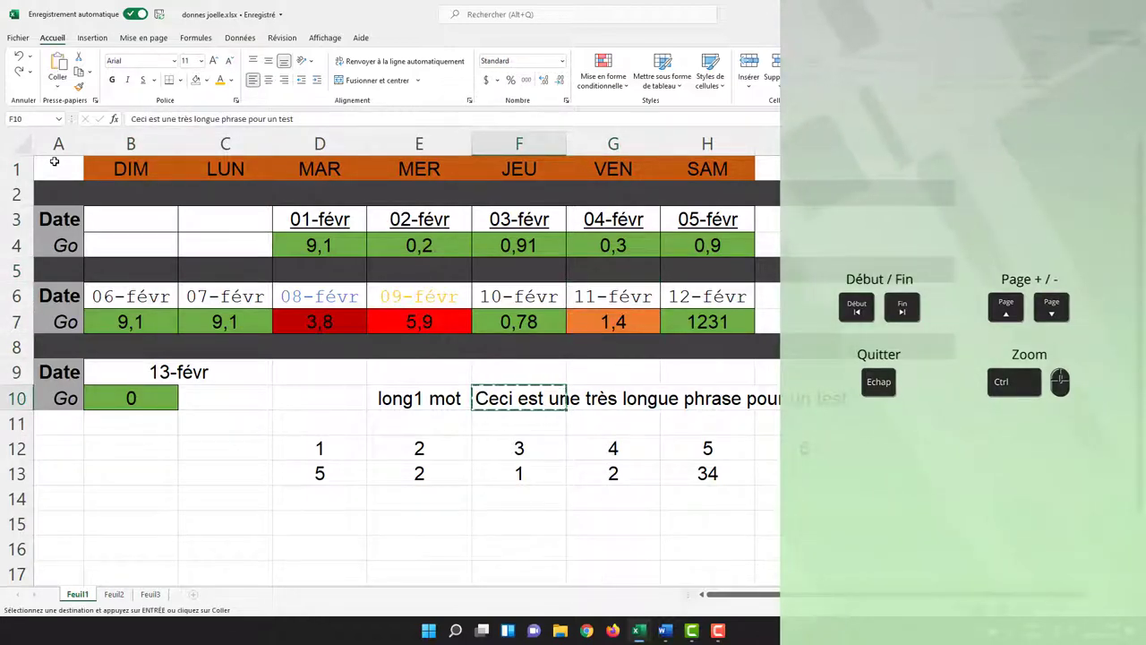
key(Left)
key(Left)
key(Left)
key(ctrl+v)
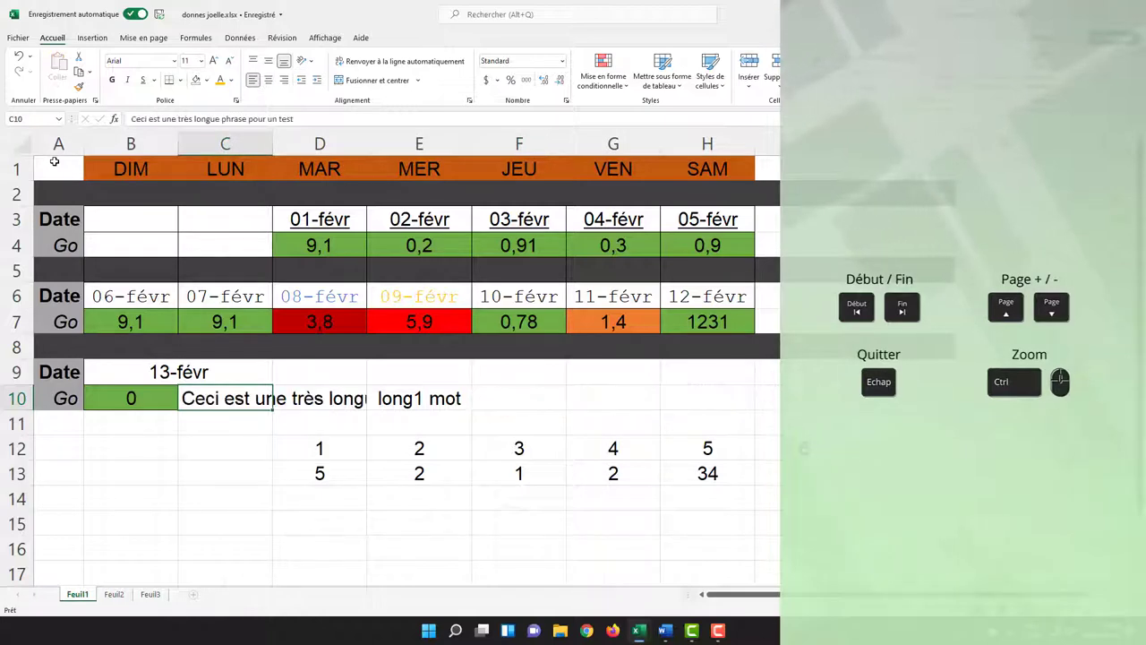
Clear the leftover text in E10 and start editing the sentence in C10.
key(Right)
key(Right)
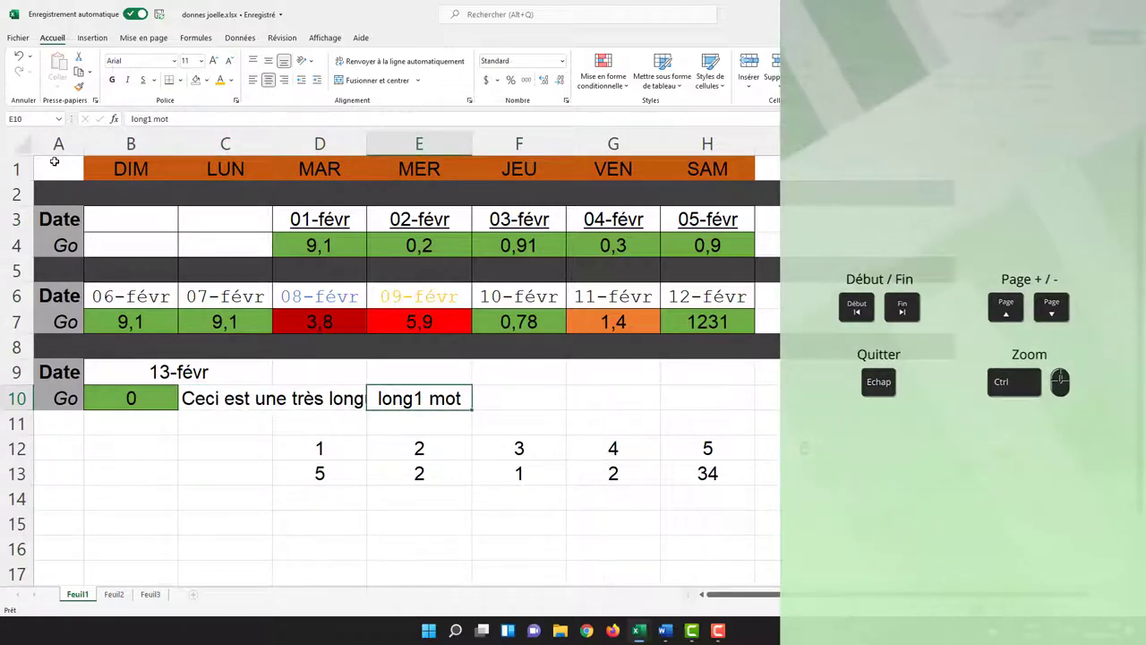
key(Delete)
key(Left)
key(Left)
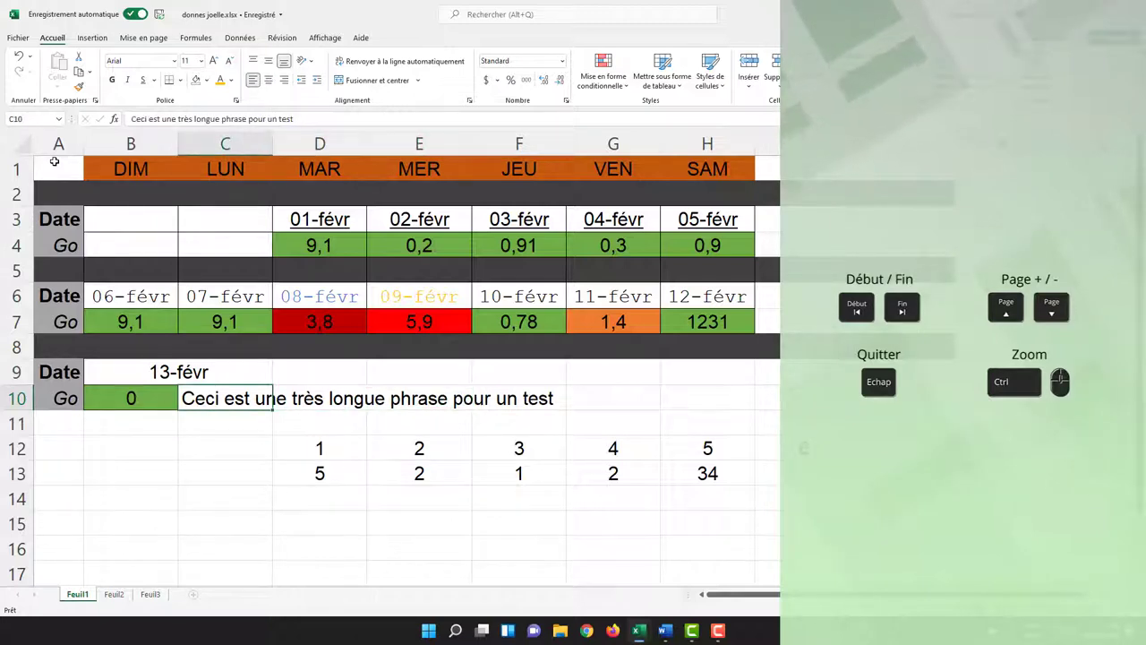
key(F2)
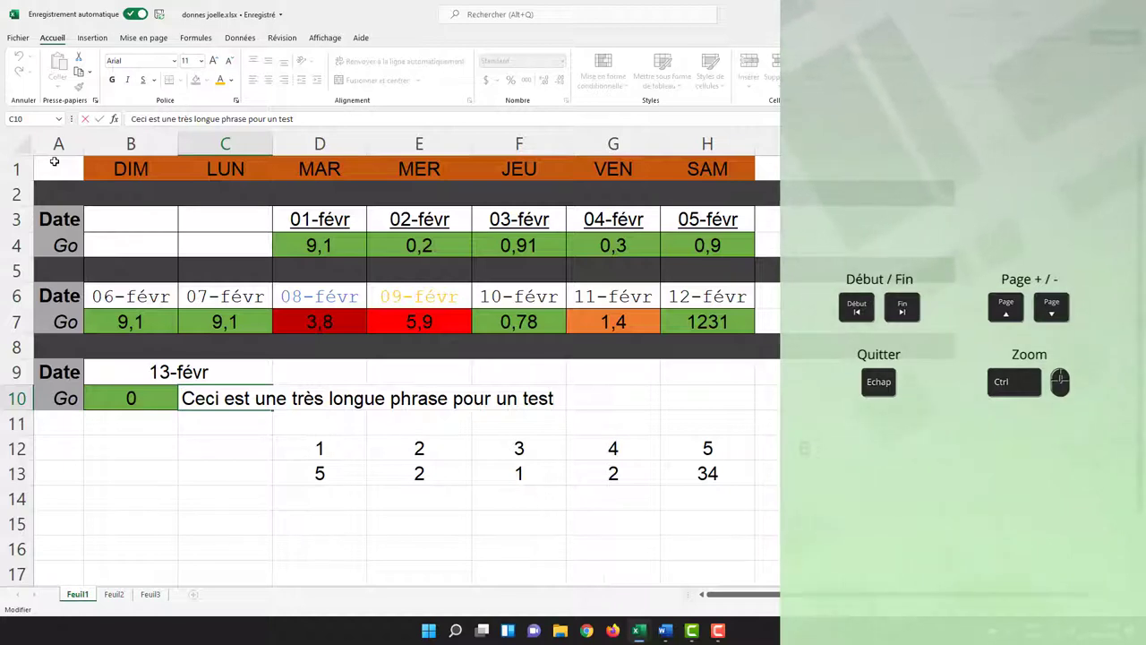
key(Home)
key(End)
key(Home)
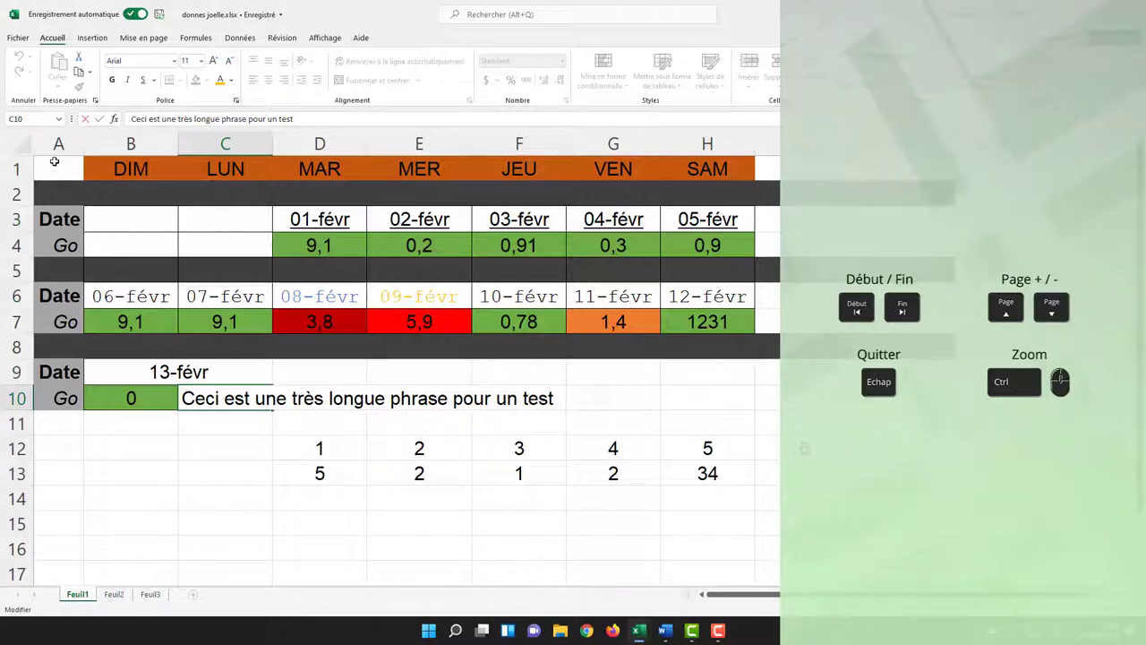
key(End)
key(Home)
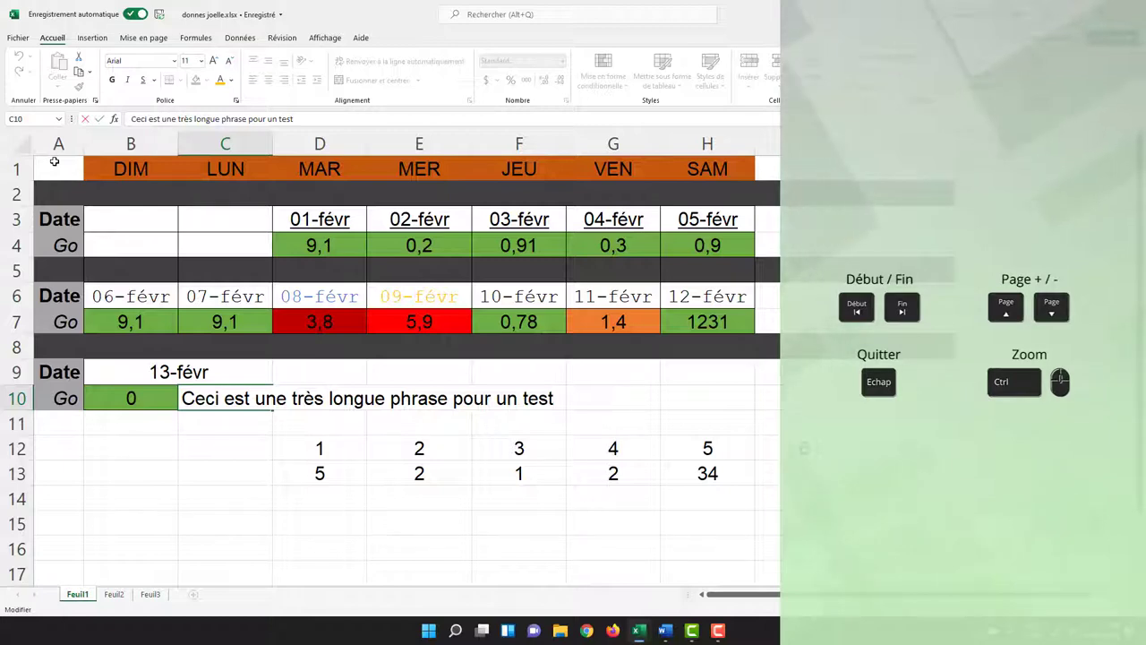
key(End)
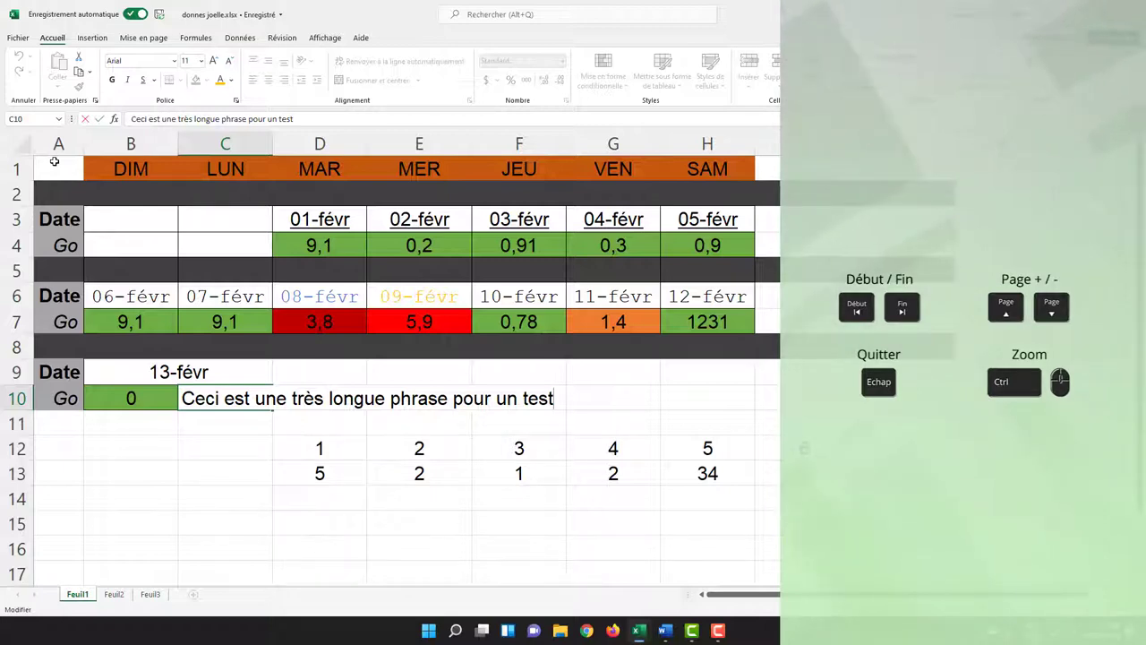
key(Return)
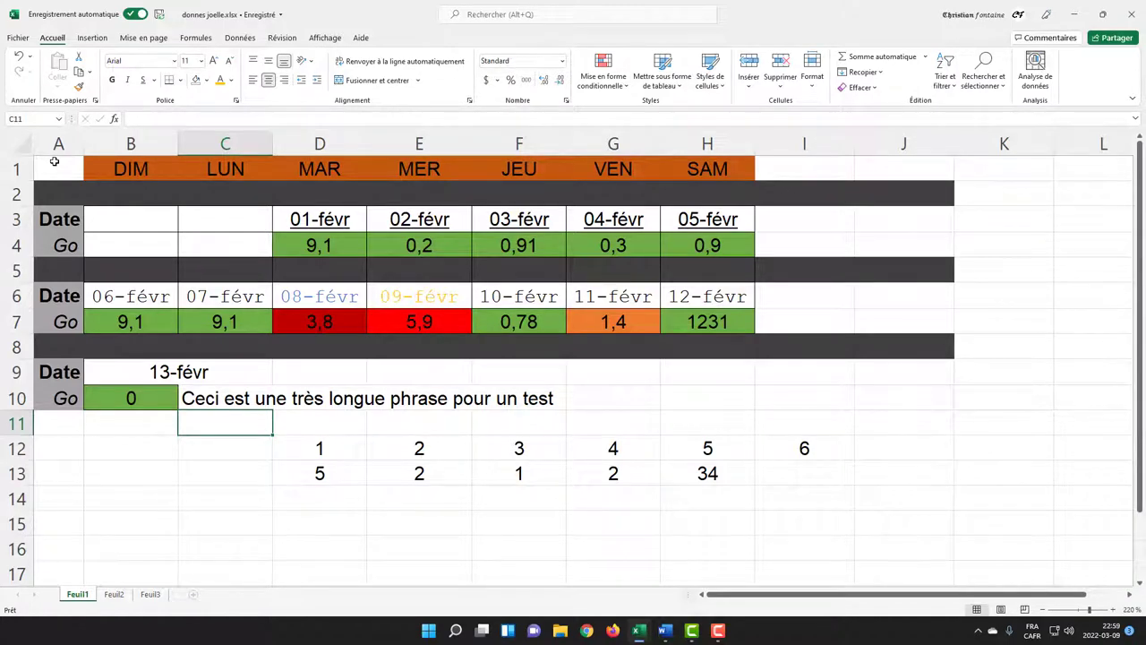
key(Page_Down)
key(Page_Down)
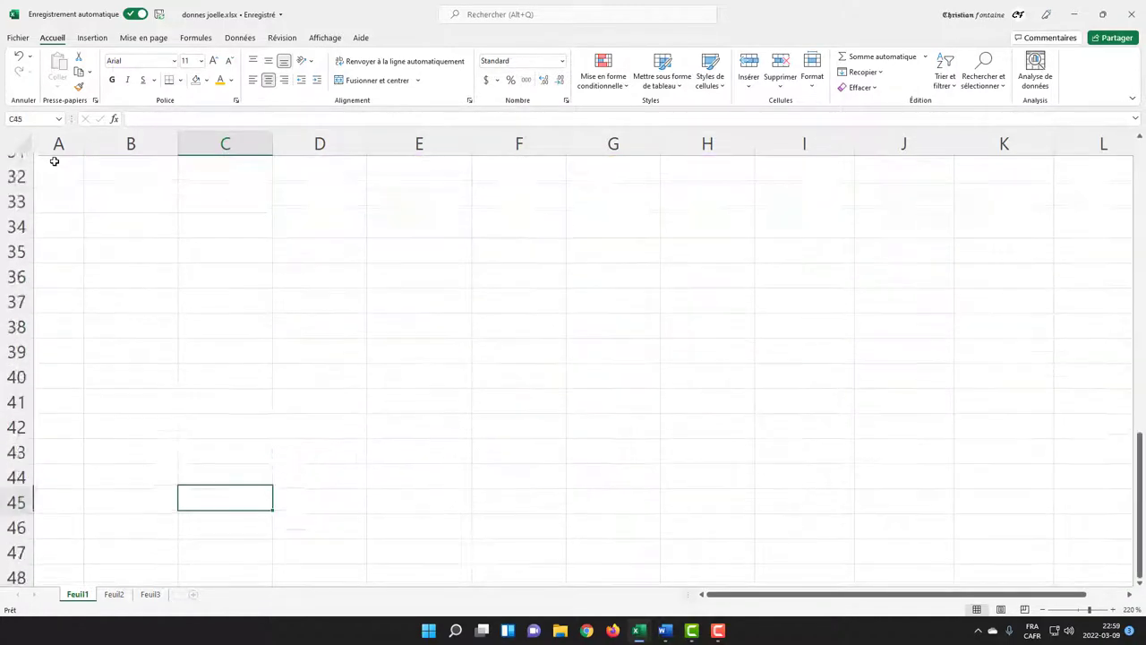
key(Page_Down)
key(Page_Up)
key(Page_Up)
key(Page_Up)
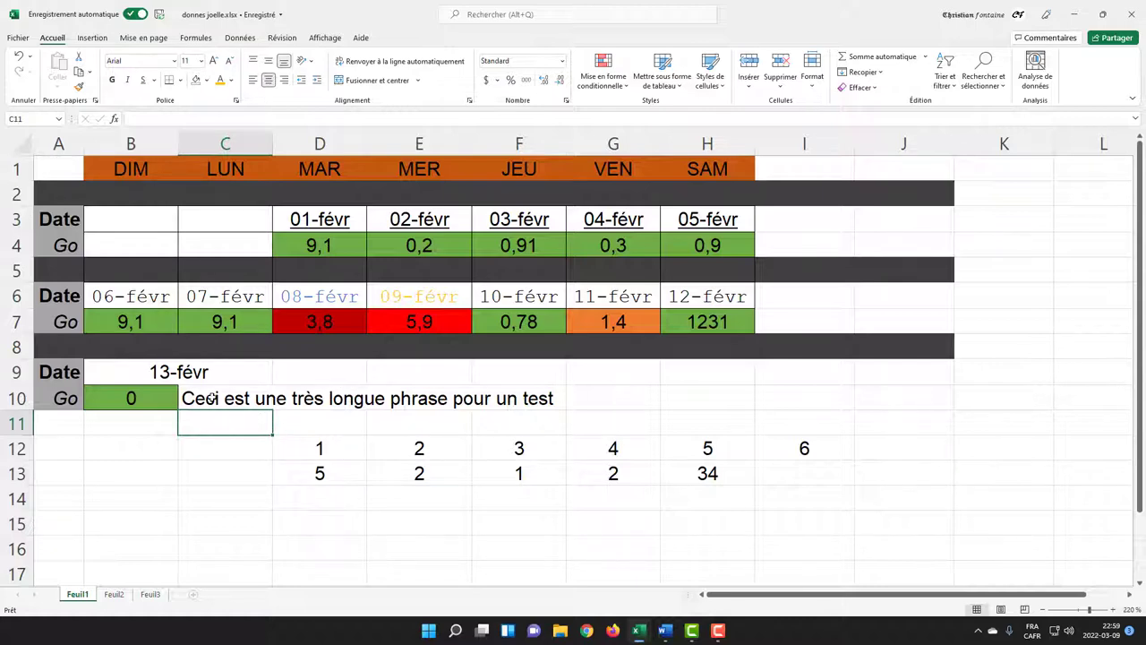
scroll(218, 385, down, 2)
scroll(217, 385, down, 1)
scroll(217, 385, up, 2)
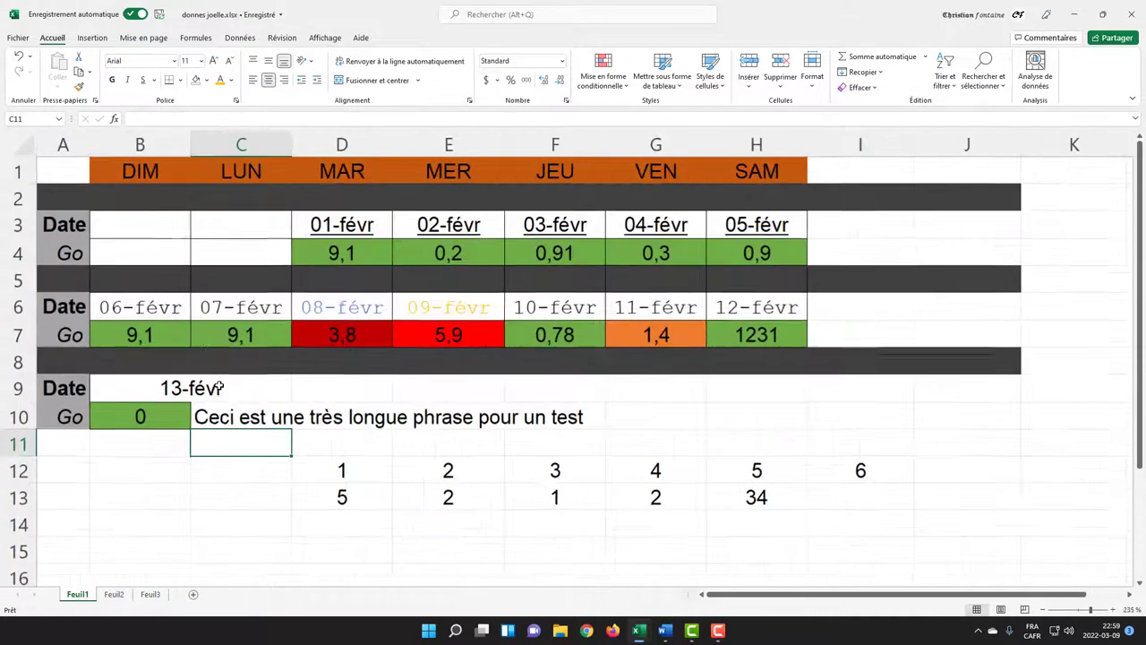
scroll(217, 384, up, 2)
scroll(217, 383, down, 2)
scroll(217, 383, down, 2)
scroll(218, 384, up, 3)
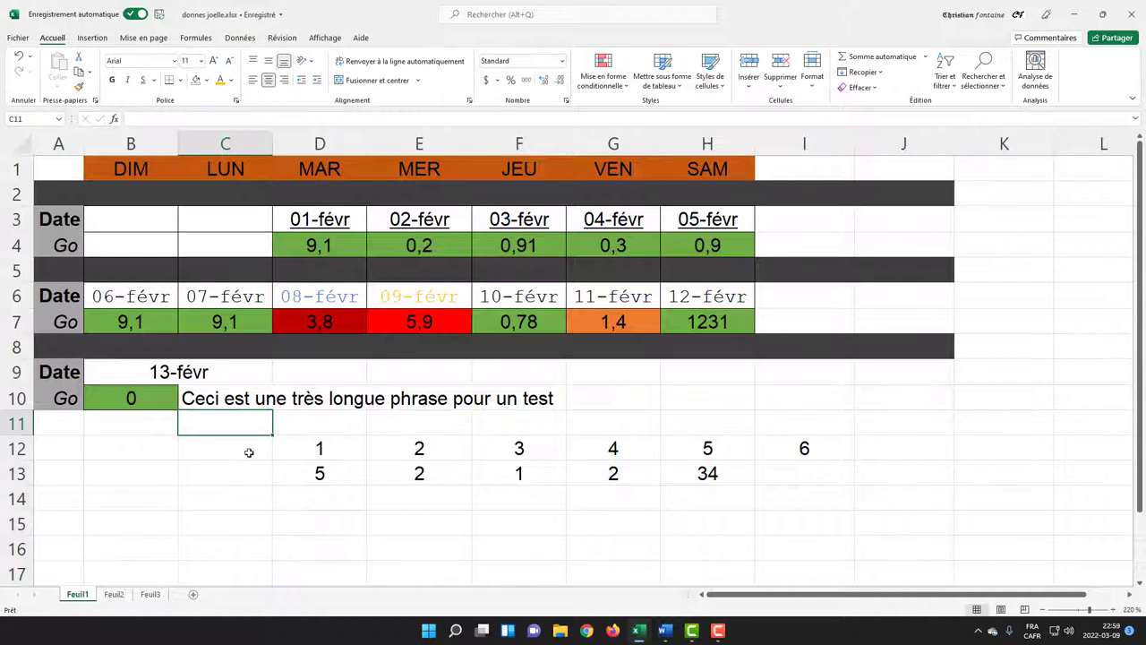
click(231, 247)
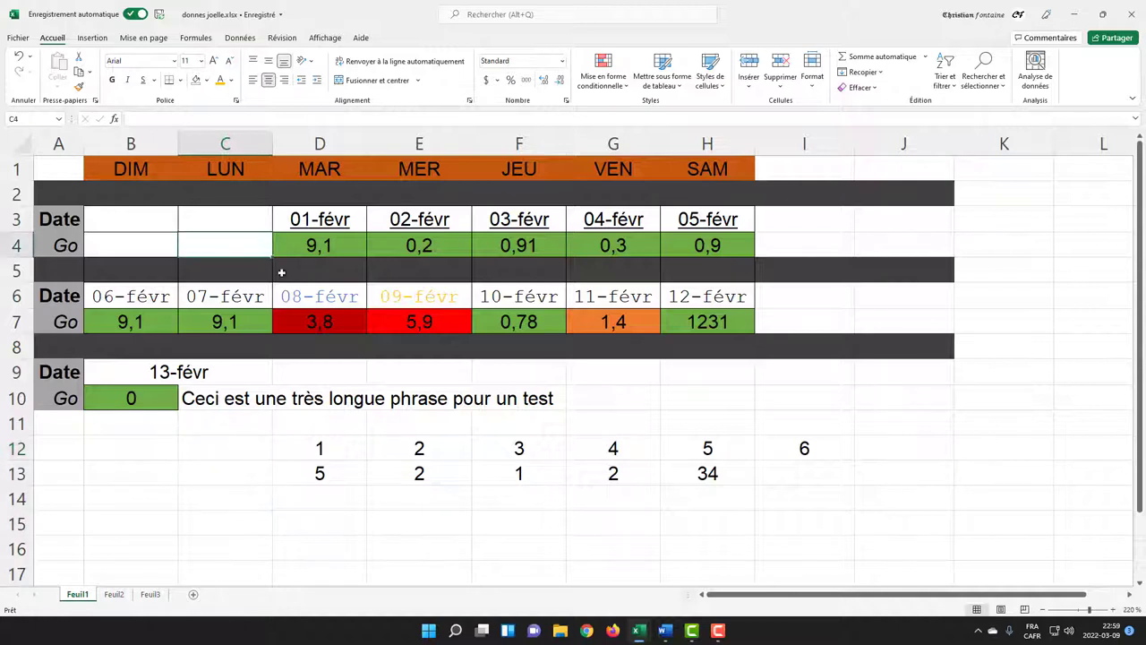
click(301, 301)
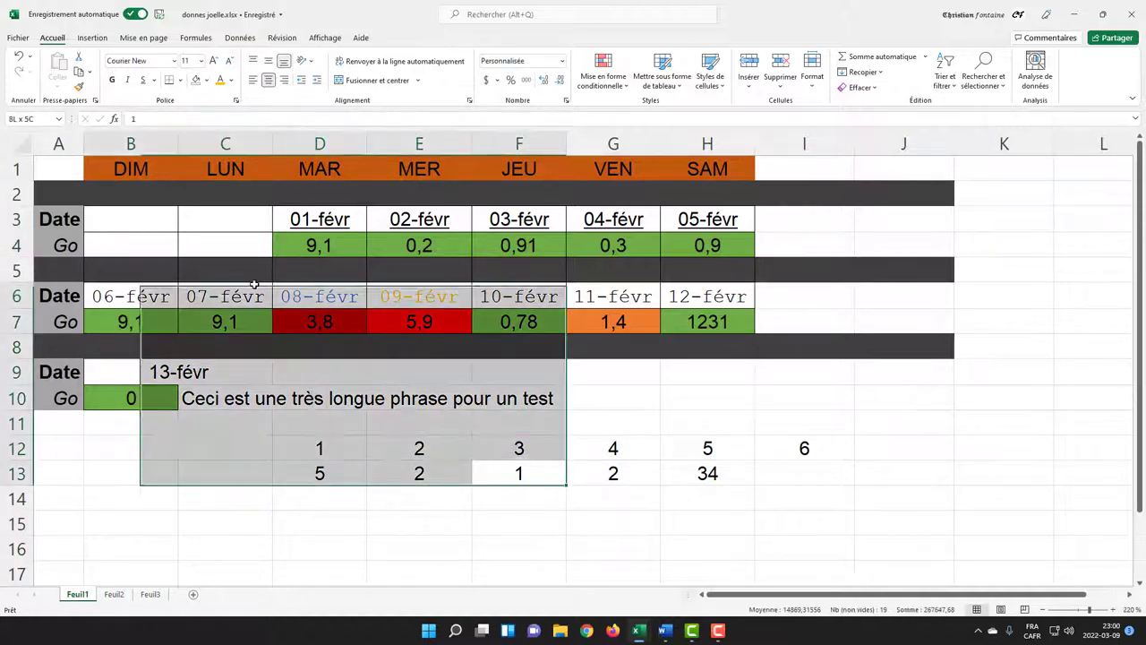
drag(478, 465, 285, 275)
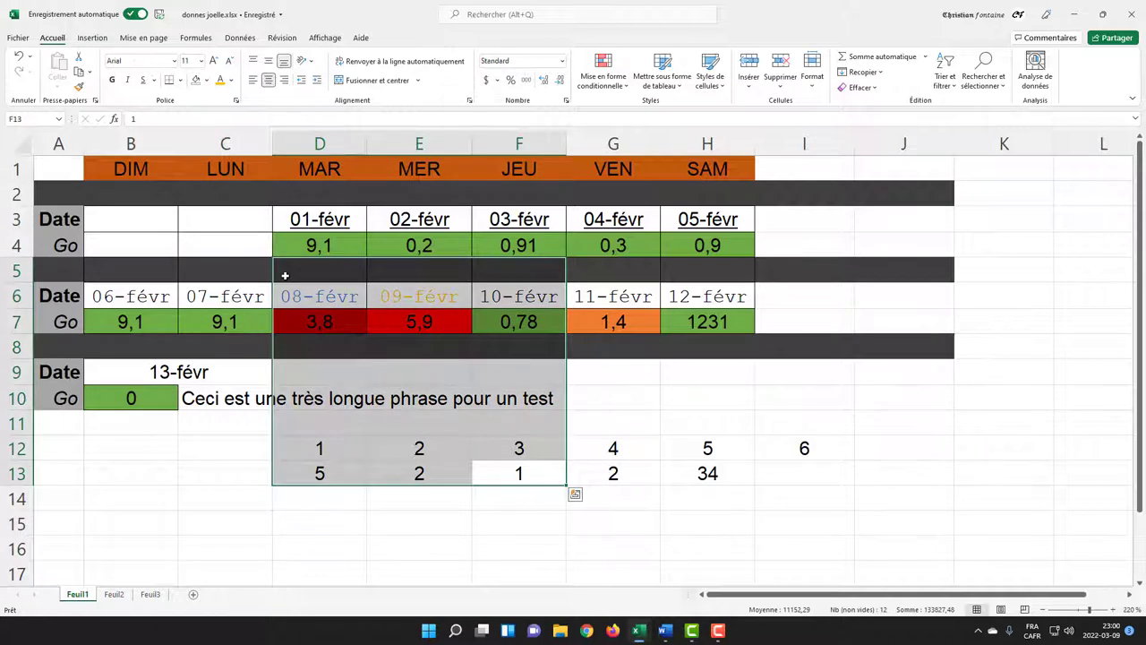
key(Delete)
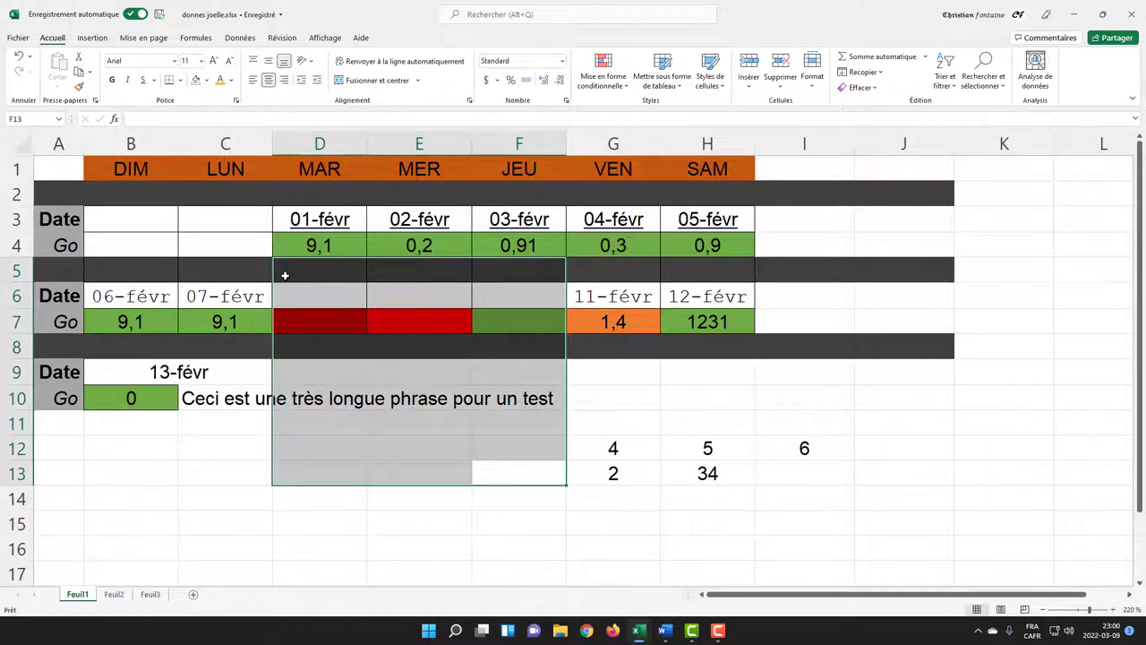
key(ctrl+z)
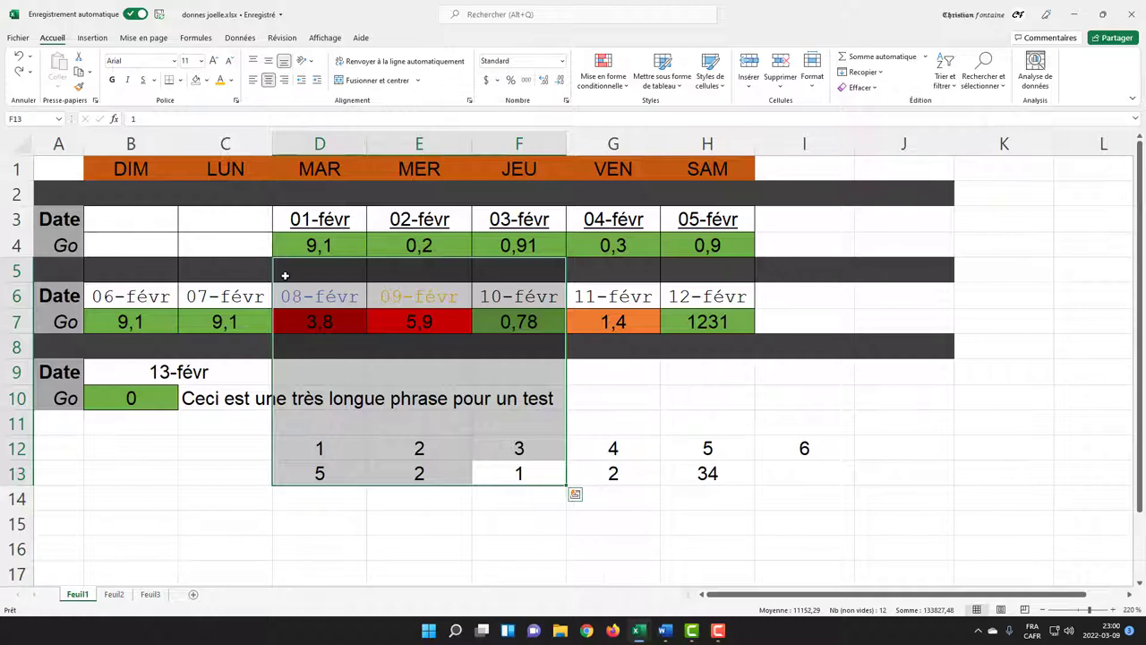
key(Delete)
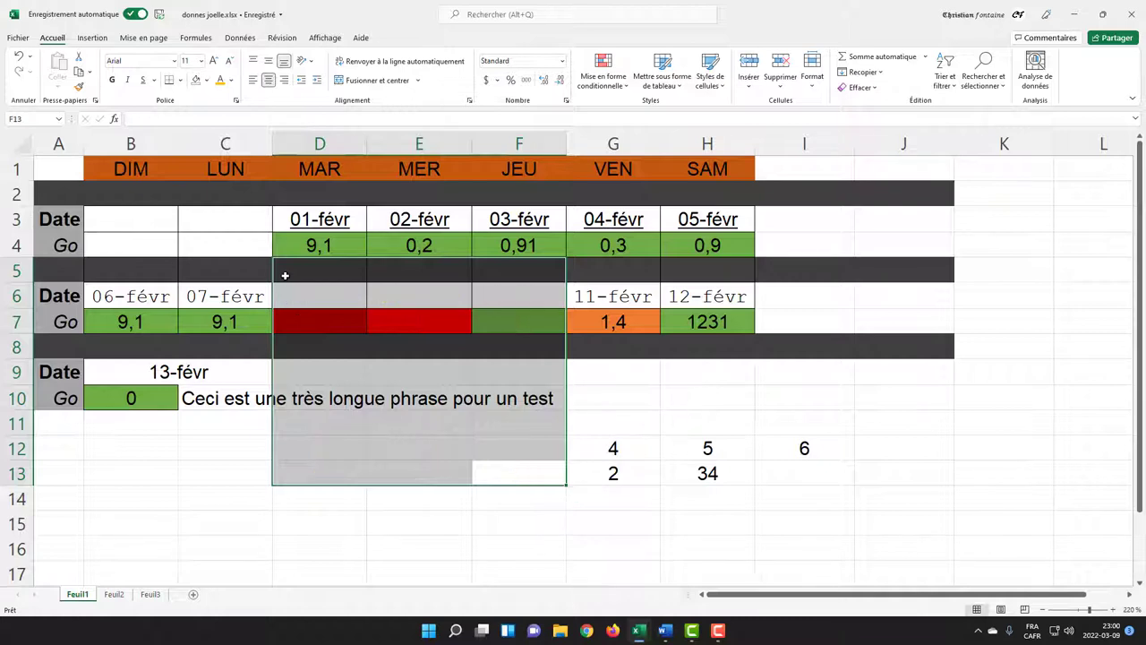
key(ctrl+z)
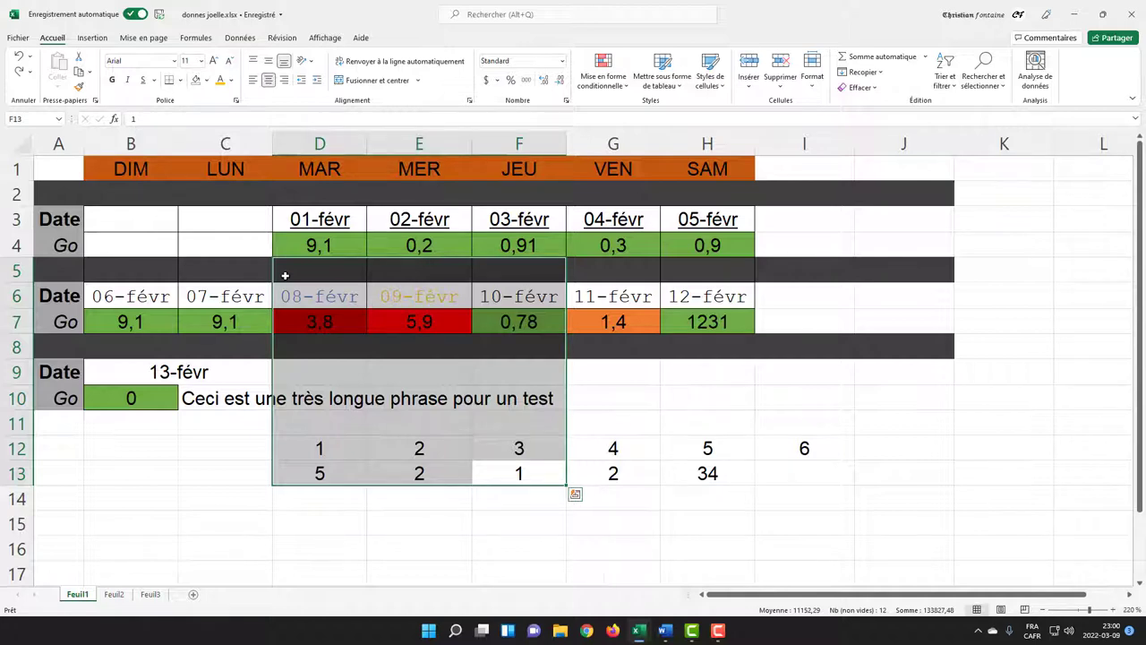
key(Escape)
key(Delete)
Restore the cleared block, then enter 1, 2, 3 and 4 across B11 to E11.
key(ctrl+z)
key(Up)
key(Left)
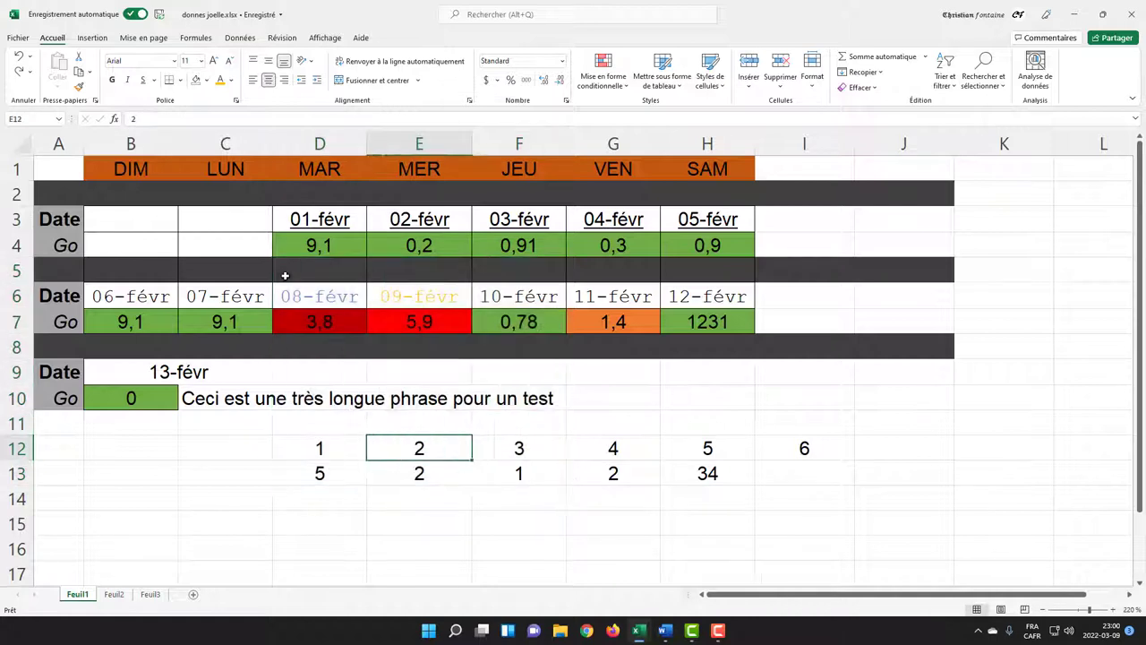
key(Left)
key(Left)
key(Left)
key(Left)
key(Right)
key(Up)
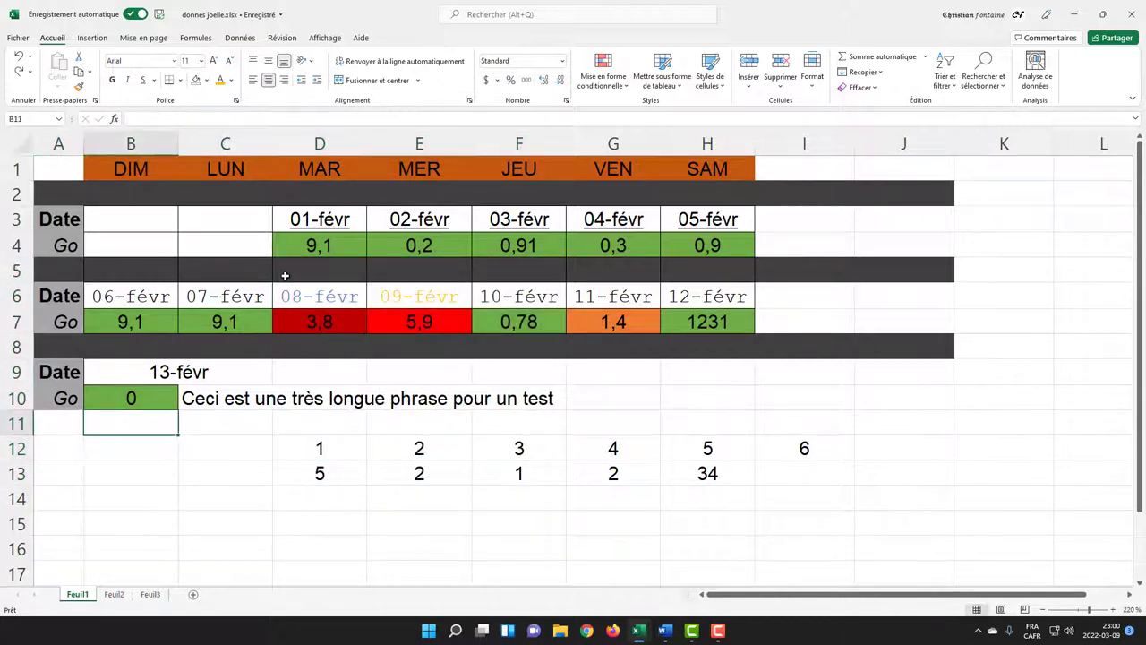
text(1)
key(Tab)
text(2)
key(Tab)
text(3	4)
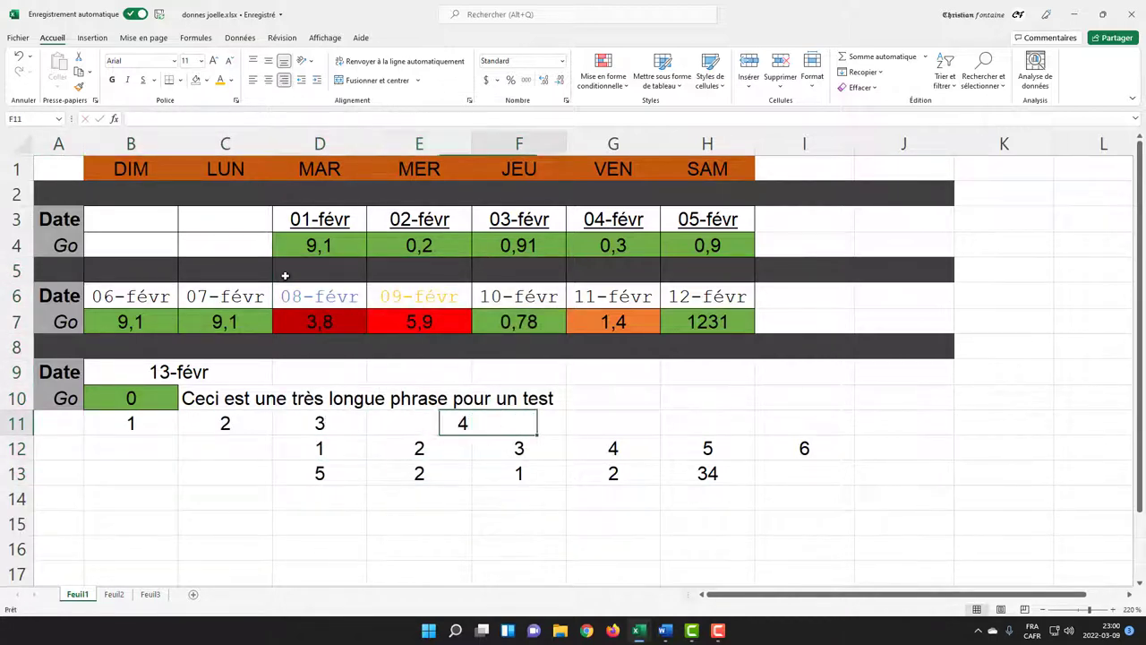
key(Tab)
Erase the 4, 3 and 2 from row 11, then undo to bring back the 2.
key(Left)
key(Left)
key(Delete)
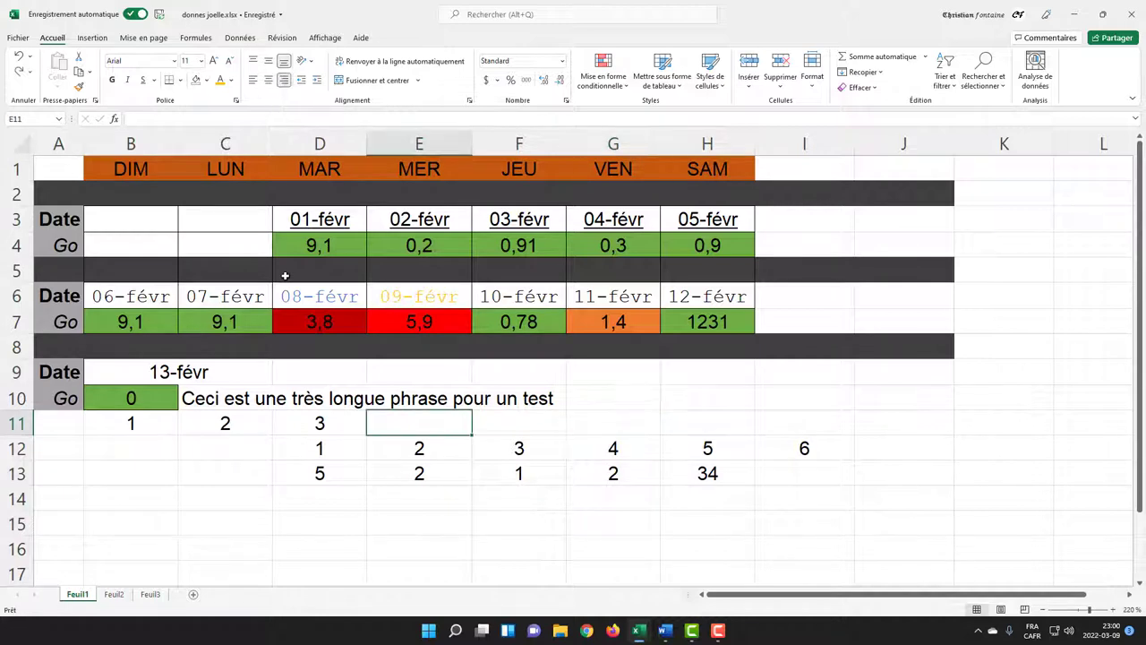
key(Left)
key(Delete)
key(Left)
key(Delete)
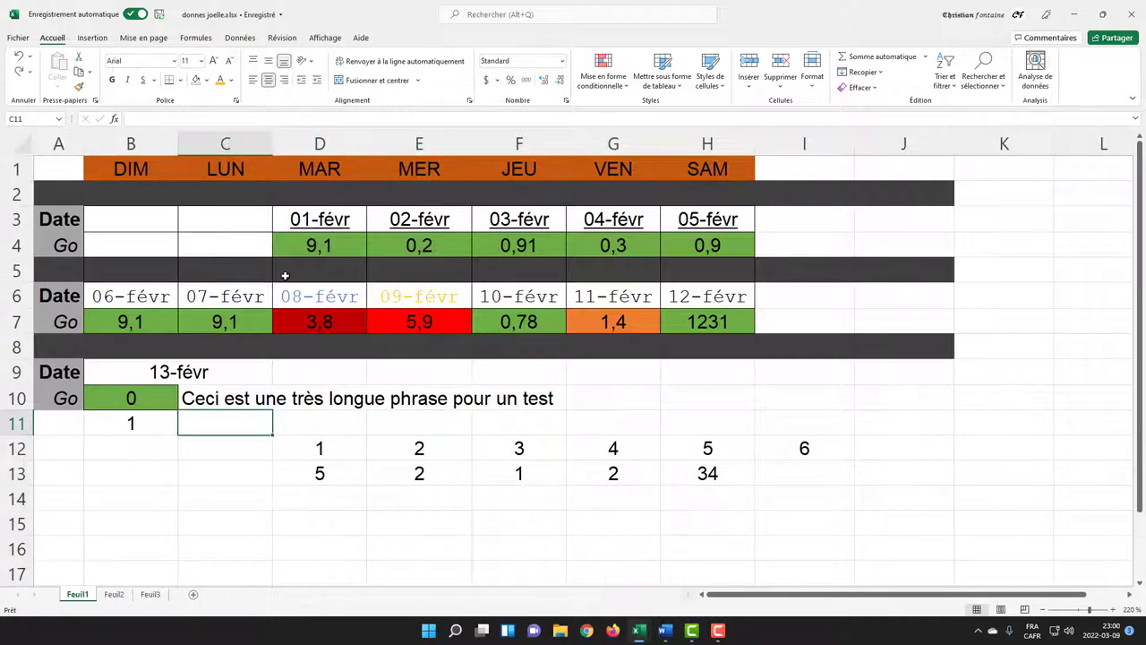
key(ctrl+z)
key(ctrl+z)
key(ctrl+z)
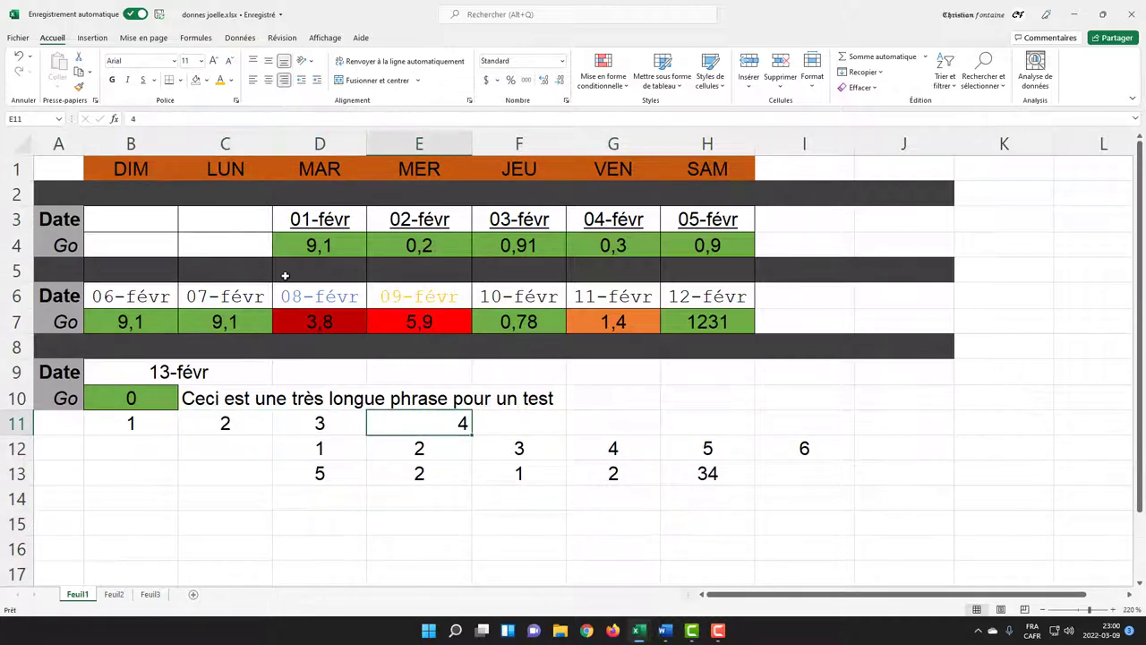